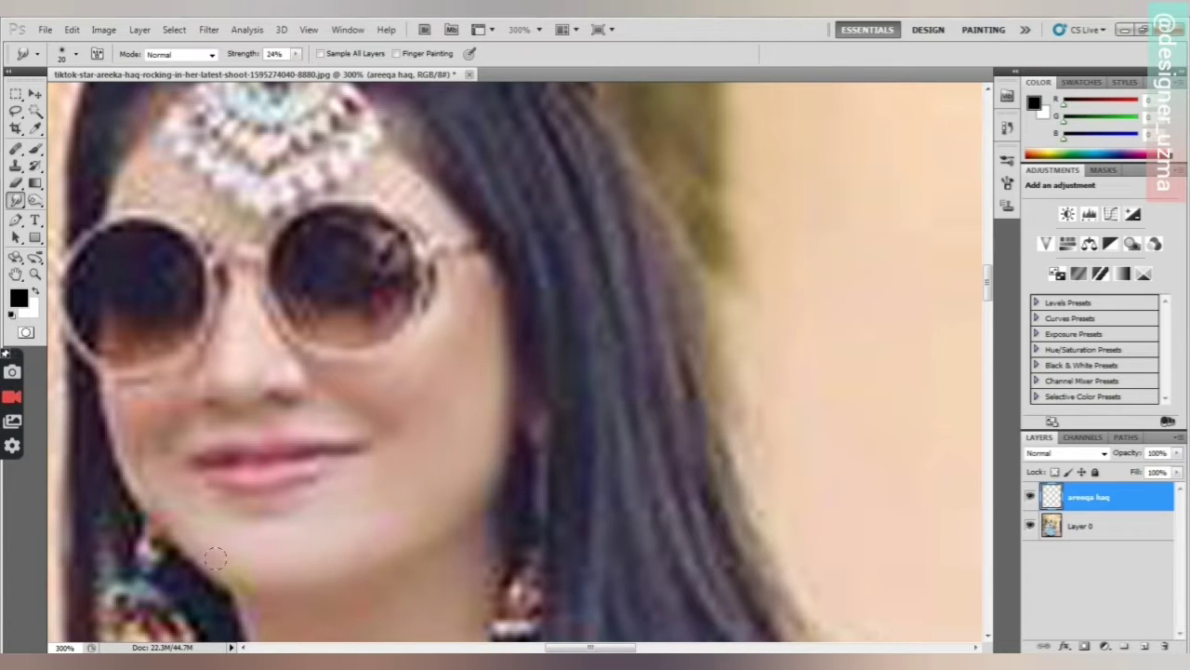
- Set the Smudge brush size to 14 px and smooth the pixelated lenses of the sunglasses
key("bracketleft")
key("bracketleft")
key("bracketleft")
key("bracketleft")
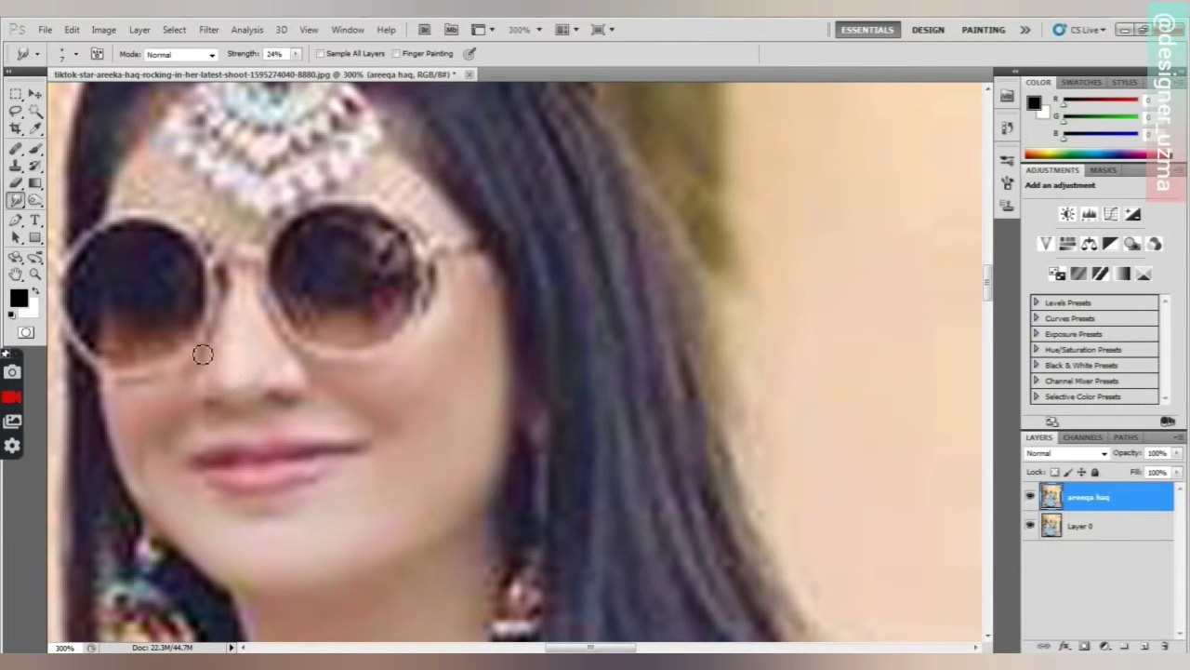
left_click(76, 54)
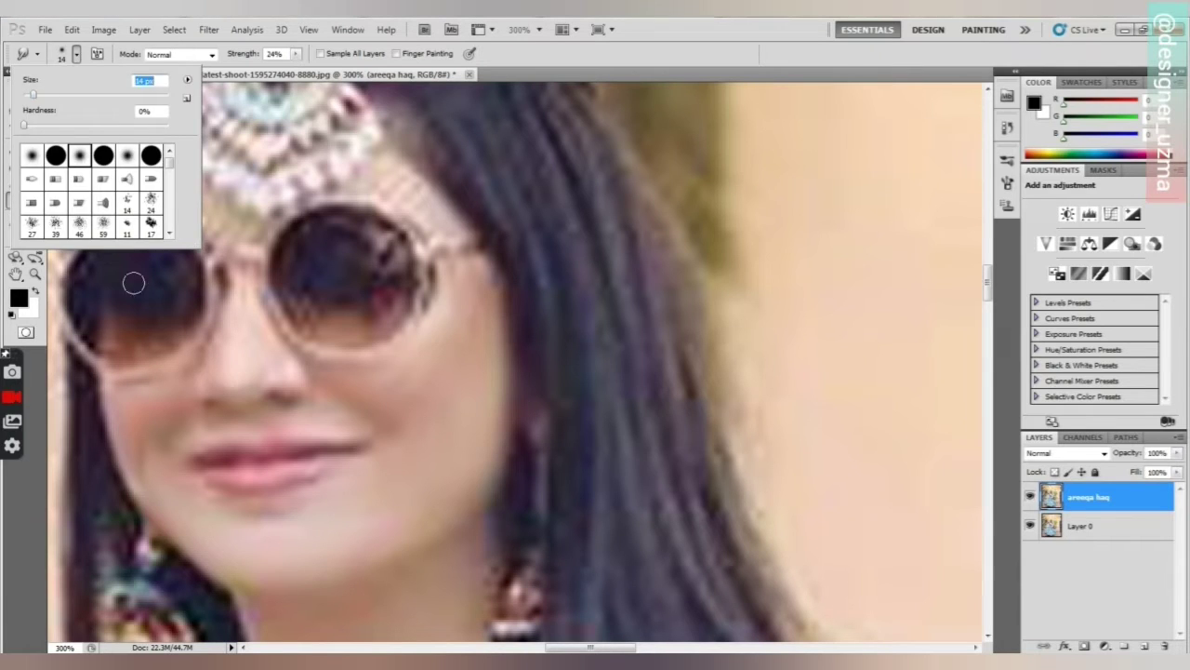
left_click(165, 277)
mouse_move(165, 341)
left_mouse_down()
mouse_move(78, 319)
mouse_move(176, 355)
left_mouse_up()
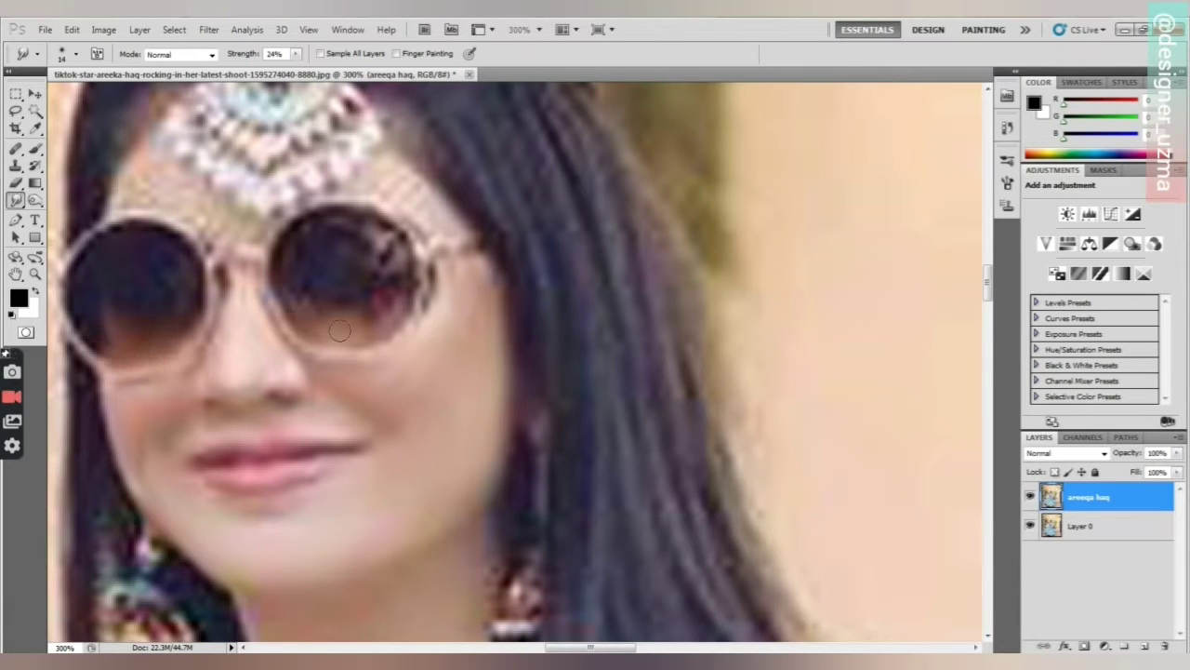
left_click_drag(422, 285, 295, 303)
mouse_move(385, 313)
left_mouse_down()
mouse_move(384, 278)
mouse_move(337, 273)
left_mouse_up()
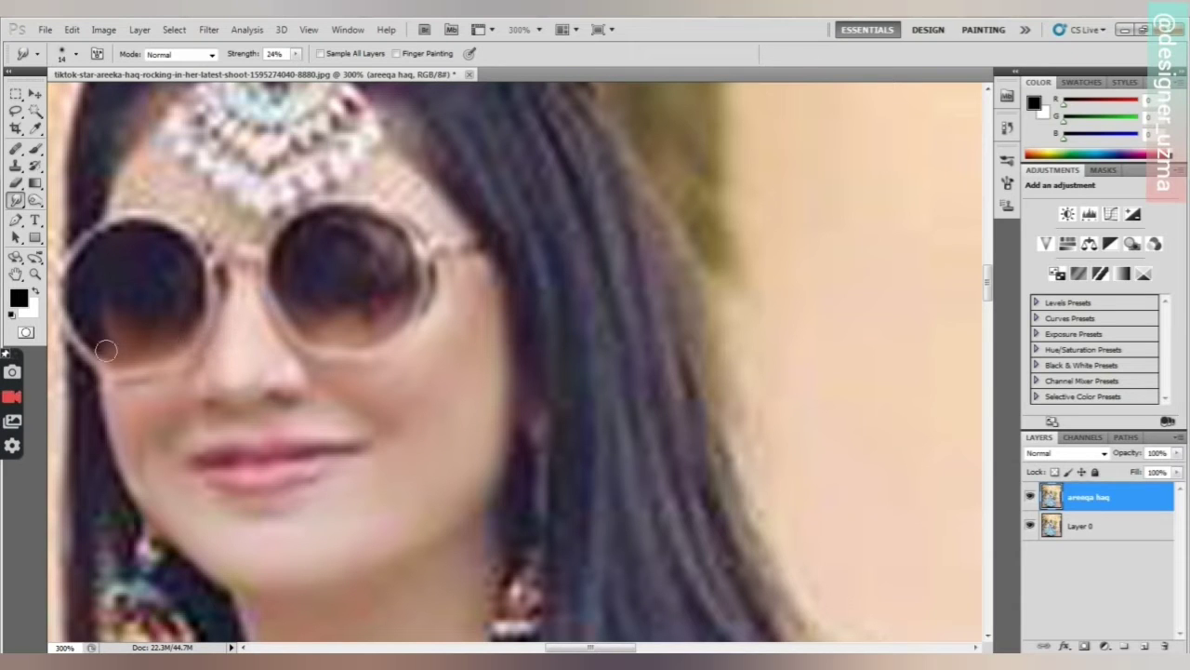
- Increase the painted layer's saturation slightly with Hue/Saturation
left_click(104, 30)
mouse_move(125, 67)
left_click(316, 144)
mouse_move(893, 310)
left_mouse_down()
mouse_move(951, 313)
mouse_move(894, 312)
left_mouse_up()
left_click_drag(894, 354, 900, 359)
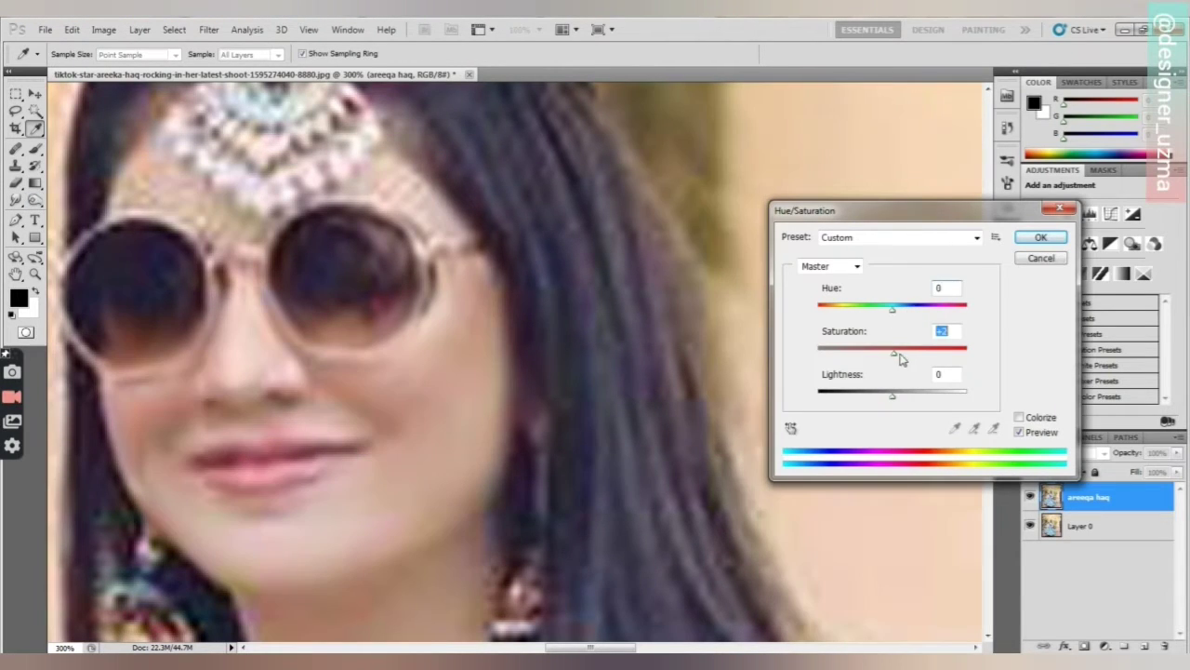
left_click(1040, 238)
- Highlight long hair strands beside the forehead jewel with the Dodge tool on Midtones at 88% exposure
key("o")
scroll(186, 316, "down", 2)
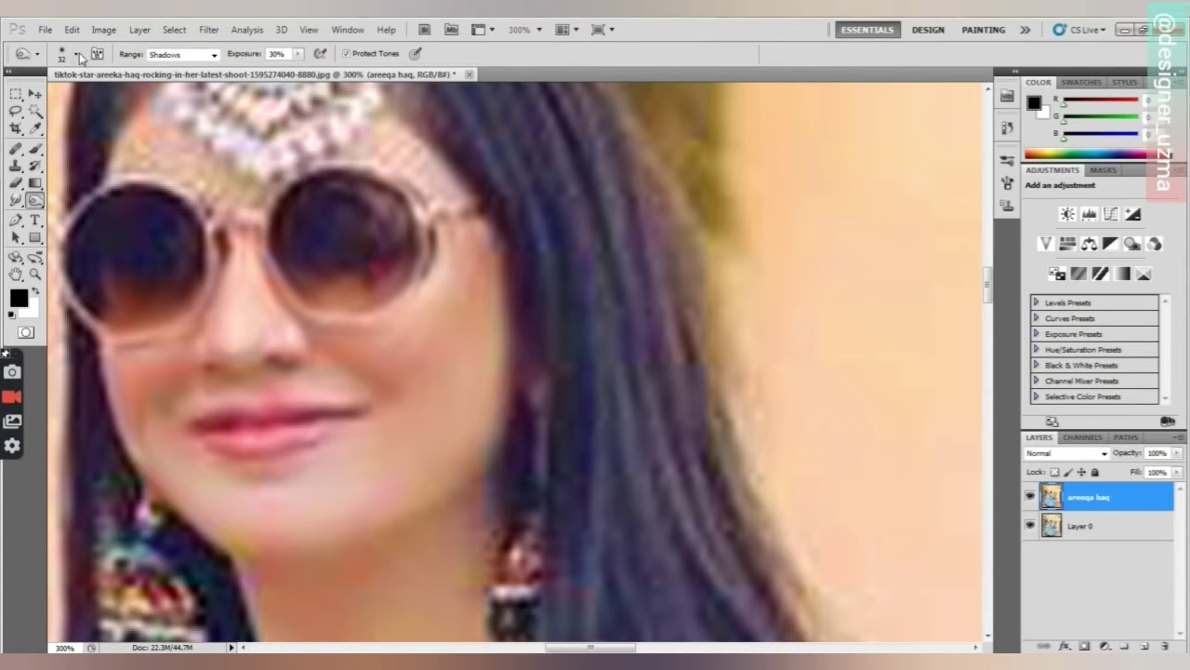
key("r")
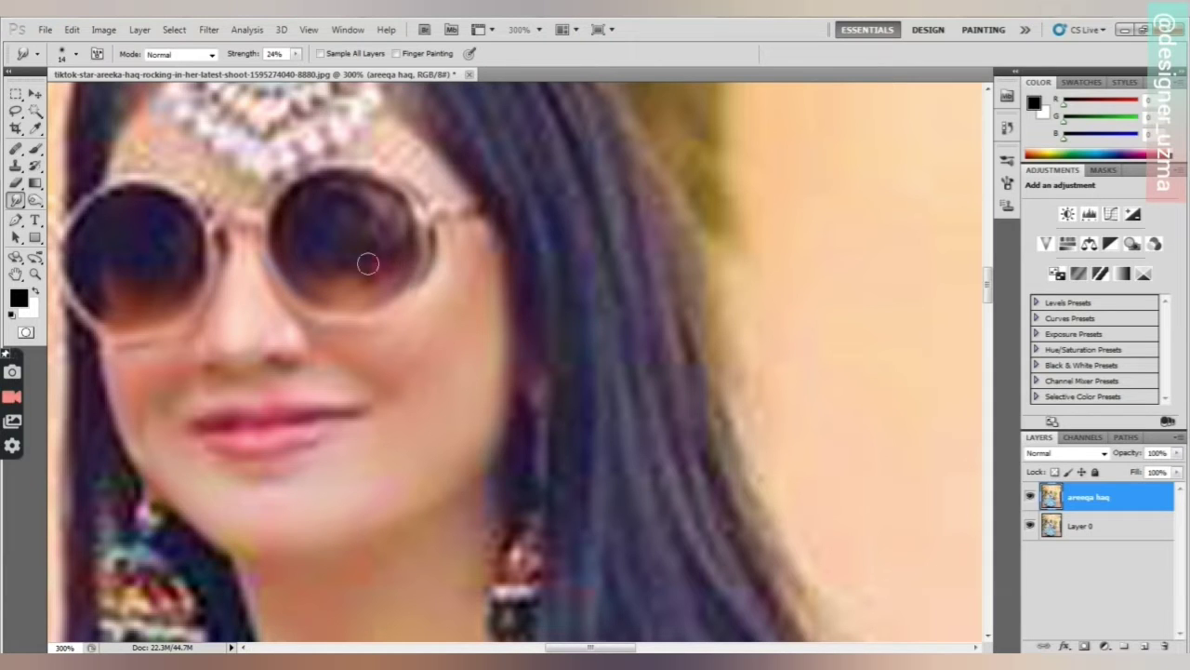
scroll(279, 214, "up", 1)
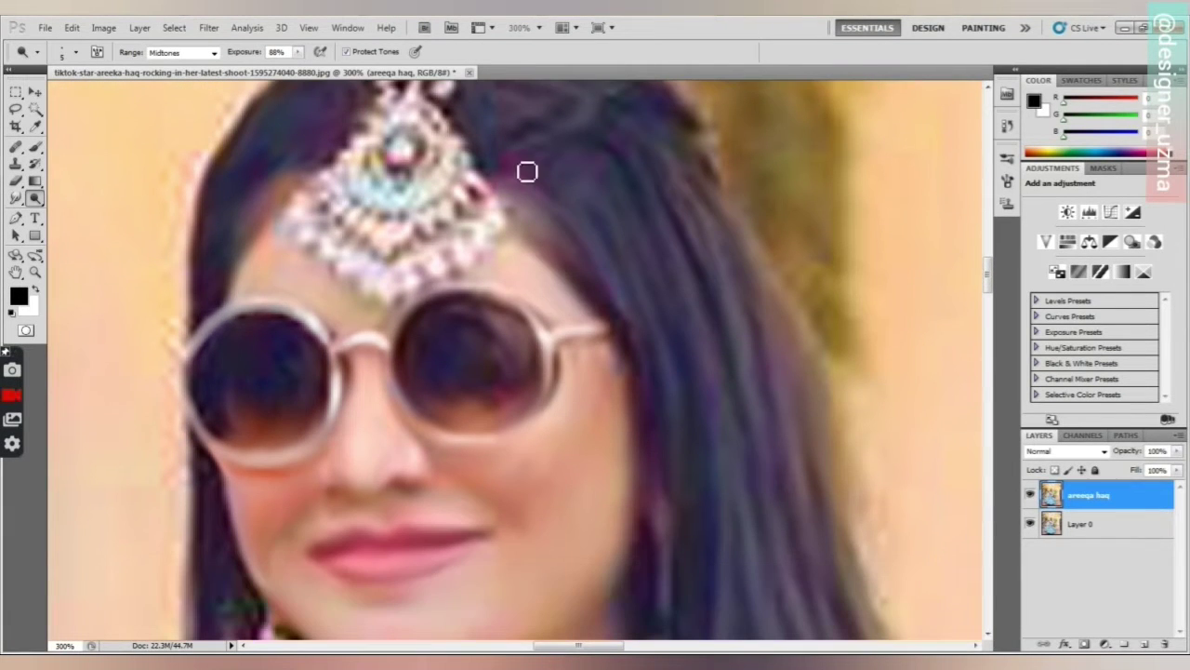
mouse_move(527, 172)
left_mouse_down()
mouse_move(685, 558)
mouse_move(651, 313)
mouse_move(676, 437)
left_mouse_up()
mouse_move(560, 163)
left_mouse_down()
mouse_move(669, 332)
mouse_move(702, 517)
left_mouse_up()
mouse_move(570, 160)
left_mouse_down()
mouse_move(710, 399)
mouse_move(735, 526)
left_mouse_up()
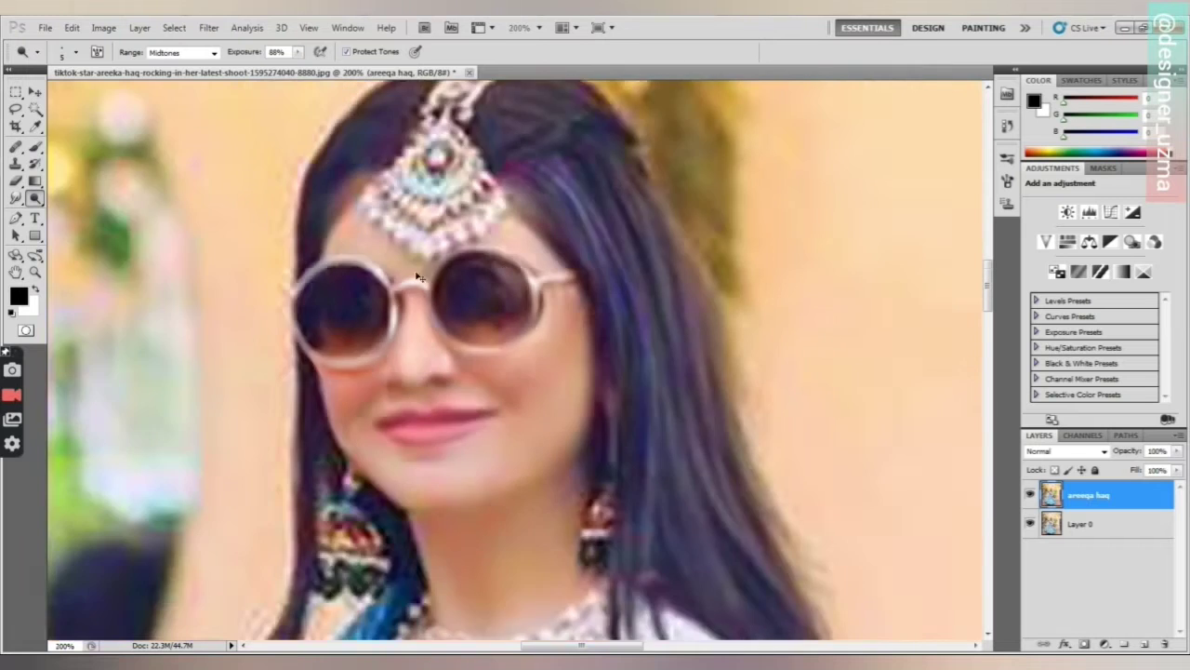
- Rotate the canvas 90° clockwise and dodge highlight strands along the lower length of the straight hair
left_click_drag(16, 198, 100, 232)
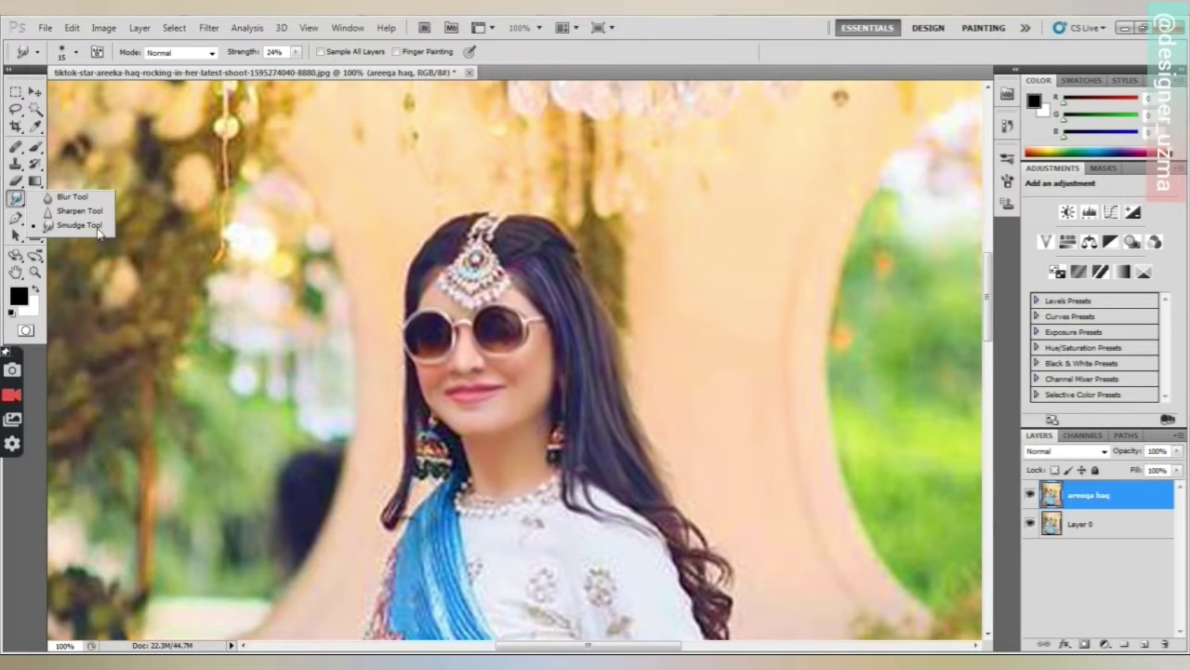
left_click(99, 228)
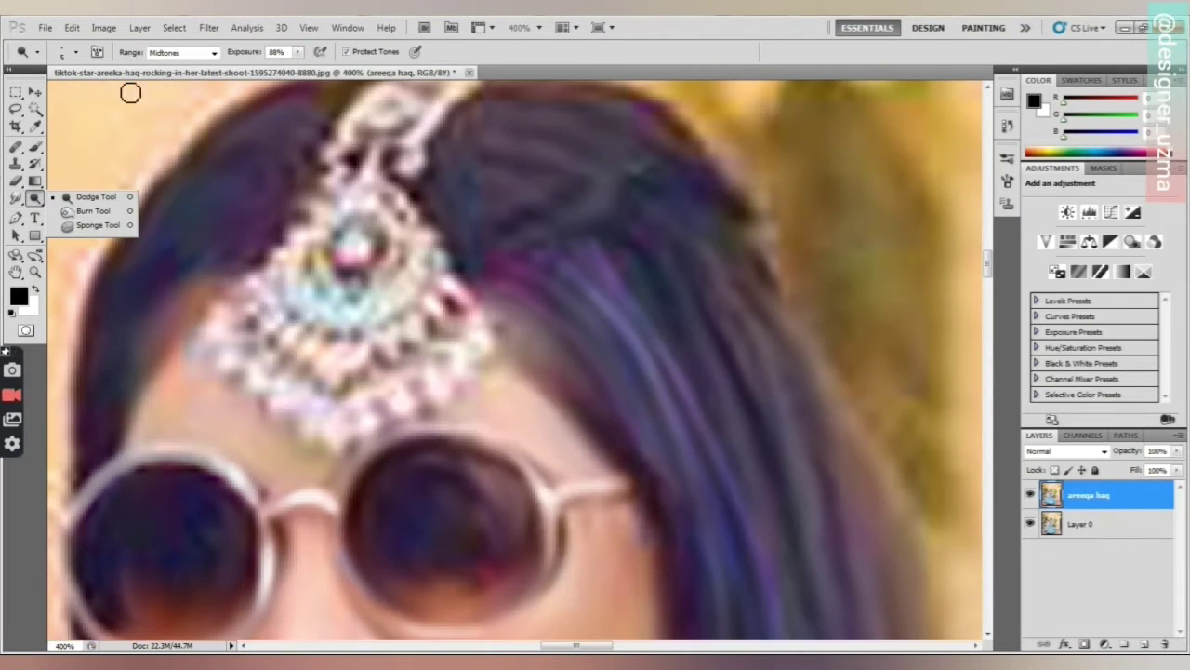
left_click(103, 27)
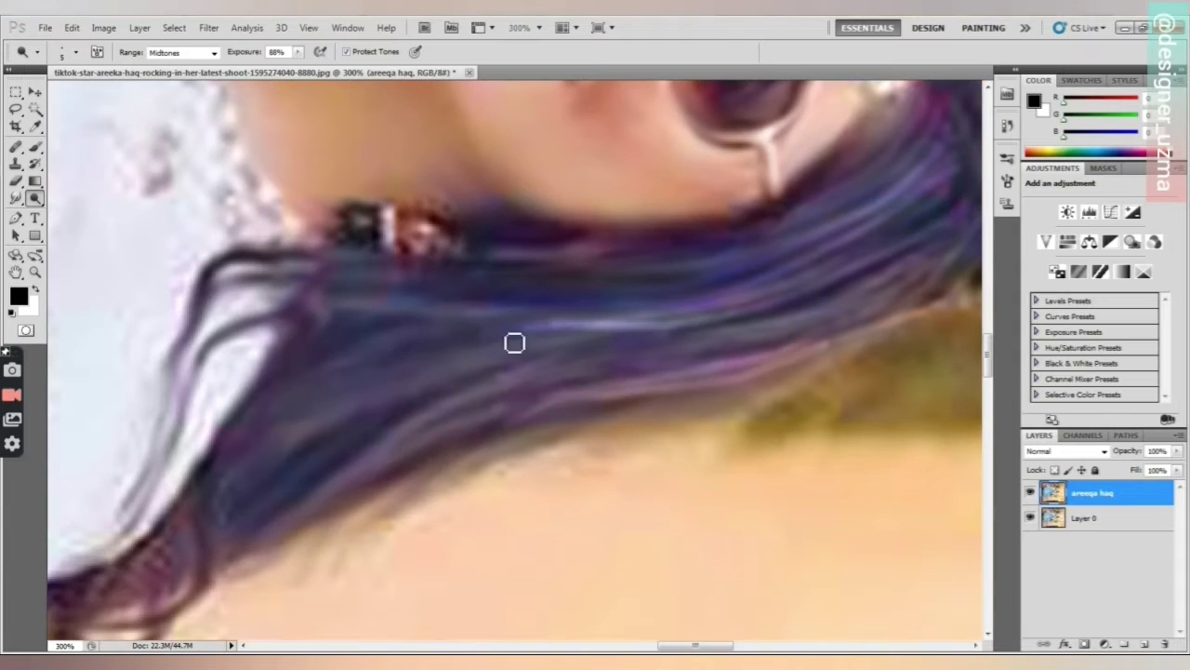
left_click_drag(508, 310, 307, 306)
left_click_drag(277, 322, 171, 429)
left_click_drag(541, 329, 281, 401)
left_click_drag(523, 348, 268, 439)
left_click_drag(549, 366, 422, 402)
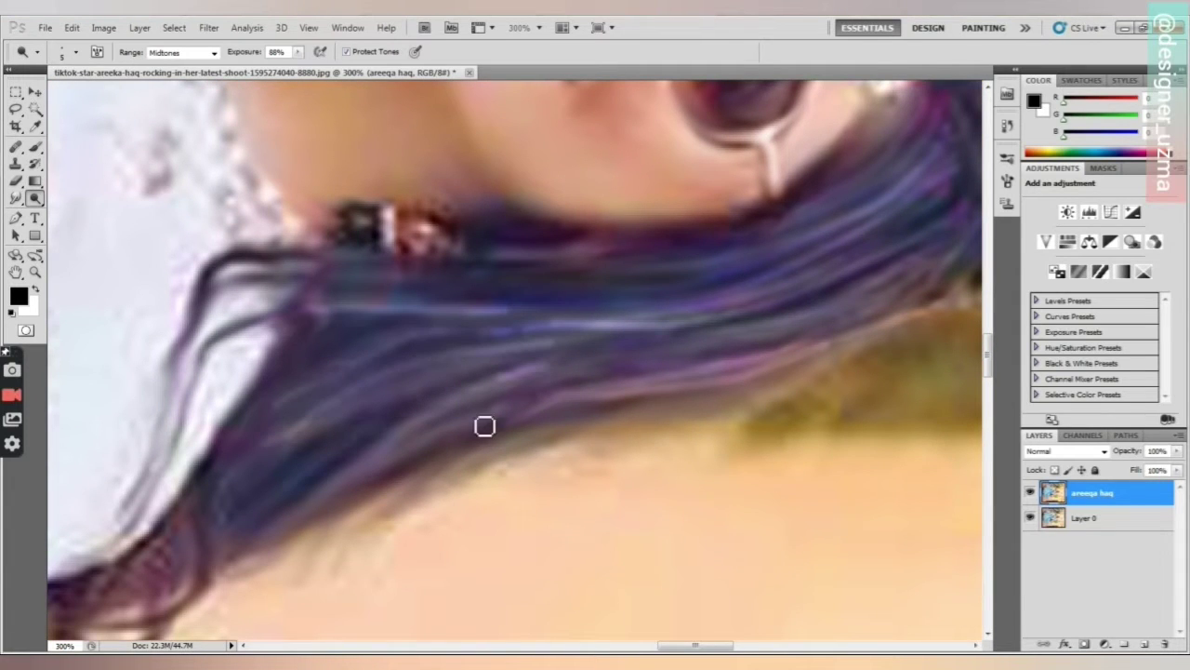
left_click_drag(532, 393, 319, 493)
- Smudge the curls at the hair ends into smooth strands at 24% strength
left_click(15, 198)
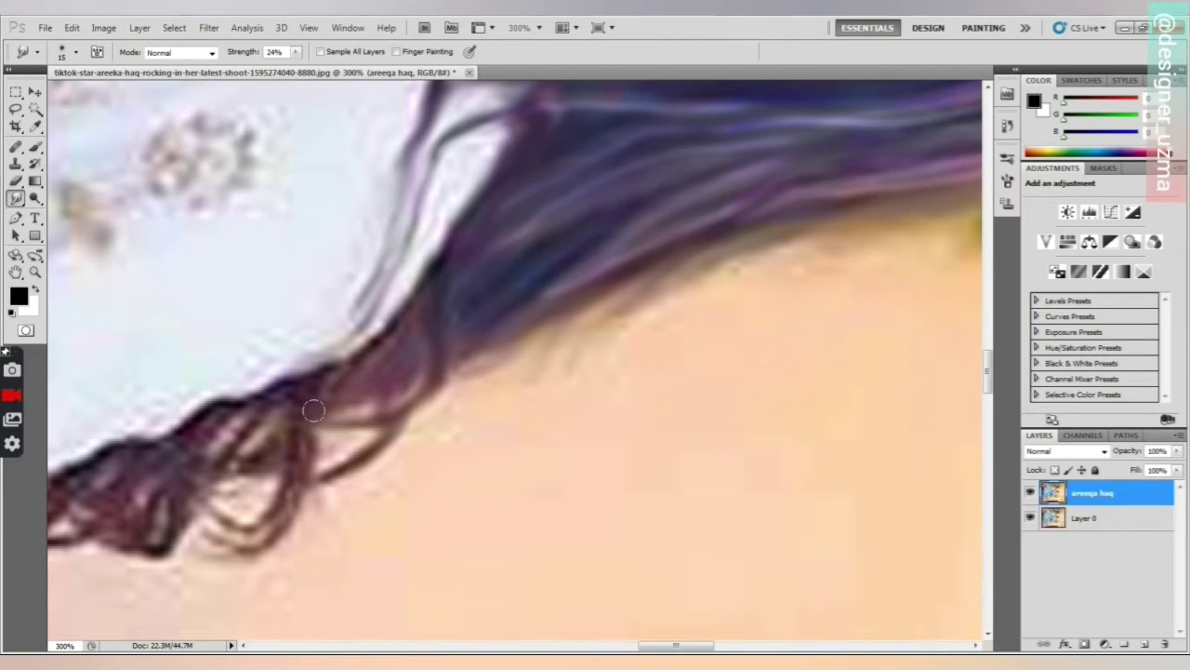
left_click_drag(307, 409, 227, 546)
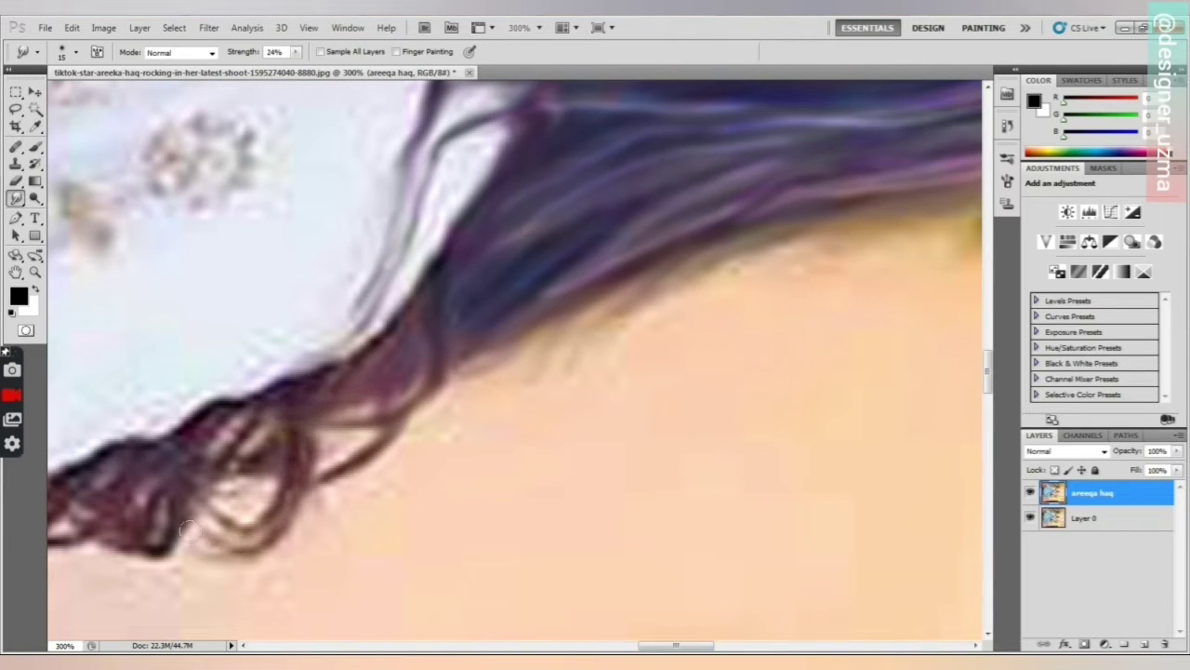
mouse_move(258, 409)
left_mouse_down()
mouse_move(199, 458)
mouse_move(164, 522)
mouse_move(225, 457)
left_mouse_up()
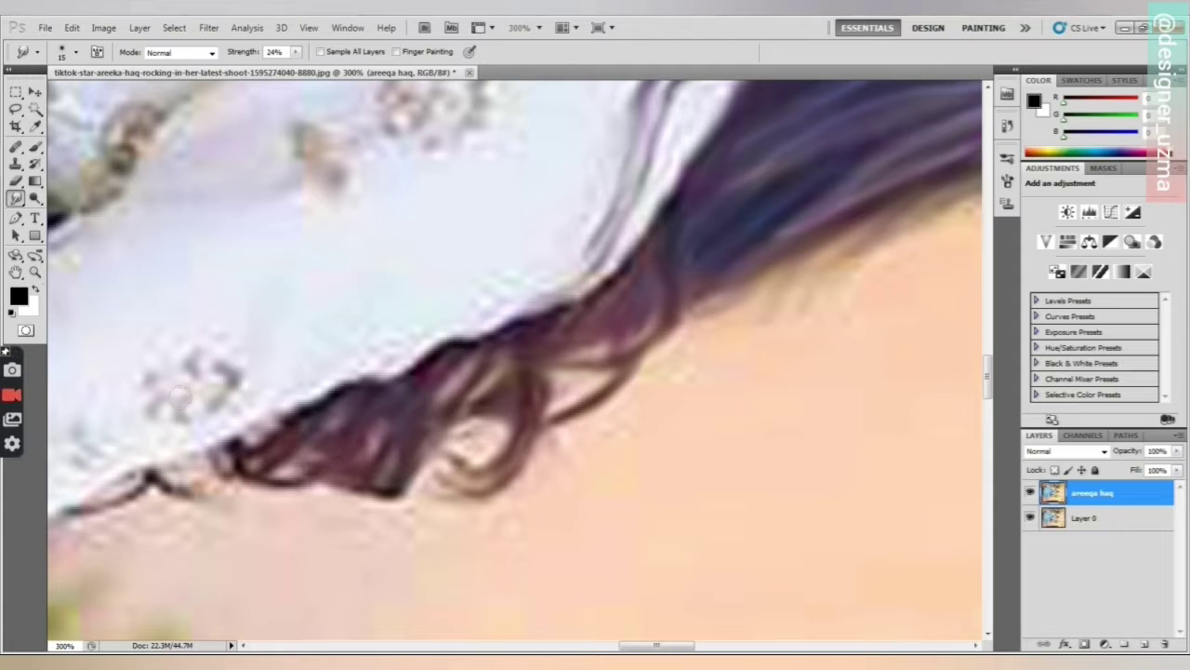
- Add highlights to the curled hair ends with the Dodge tool on Midtones at 88% exposure
key("o")
left_click_drag(531, 401, 497, 478)
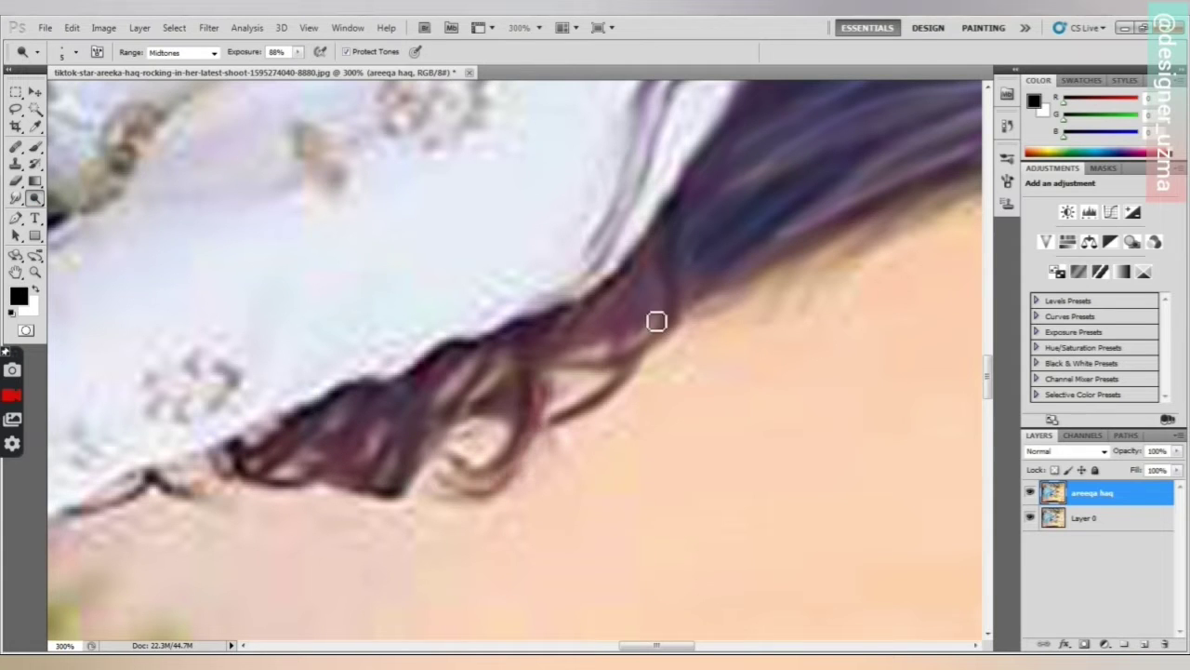
left_click_drag(656, 322, 602, 350)
mouse_move(478, 361)
left_mouse_down()
mouse_move(432, 446)
mouse_move(364, 418)
left_mouse_up()
left_click_drag(336, 419, 282, 454)
- Blend the dodged highlights into the curled hair ends with the Smudge tool
left_click(16, 198)
left_click_drag(430, 383, 615, 348)
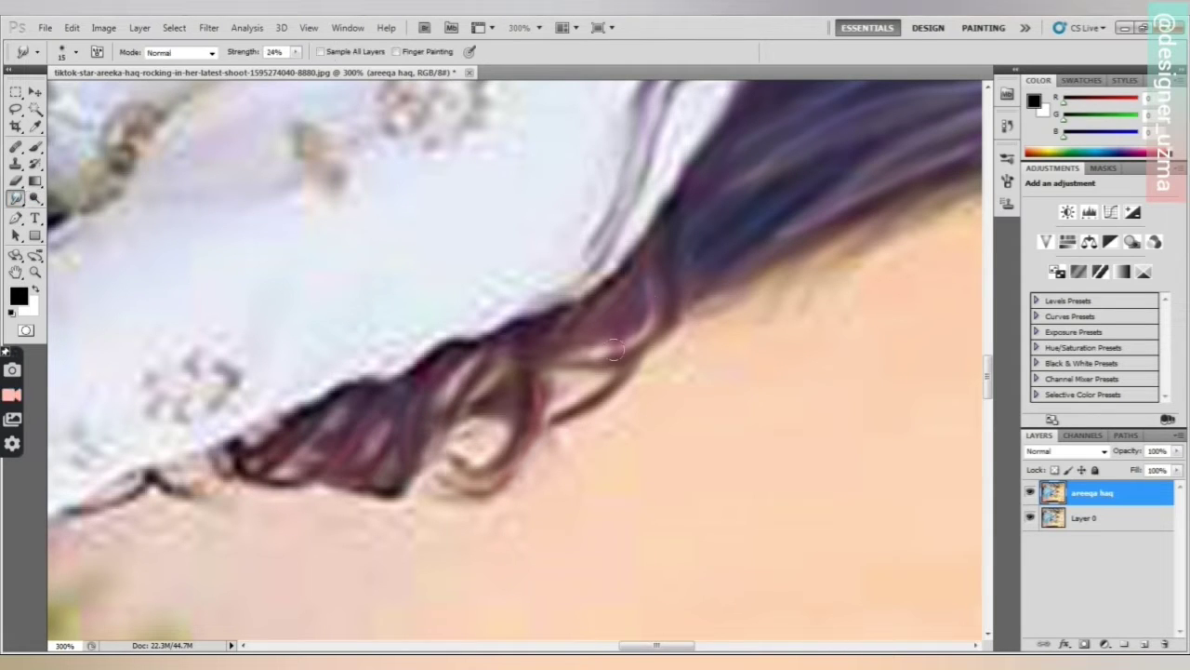
mouse_move(242, 454)
left_mouse_down()
mouse_move(224, 484)
mouse_move(279, 474)
left_mouse_up()
- Dodge fine highlight strands into the dark hair on the crown beside the forehead jewel
scroll(521, 363, "down", 3)
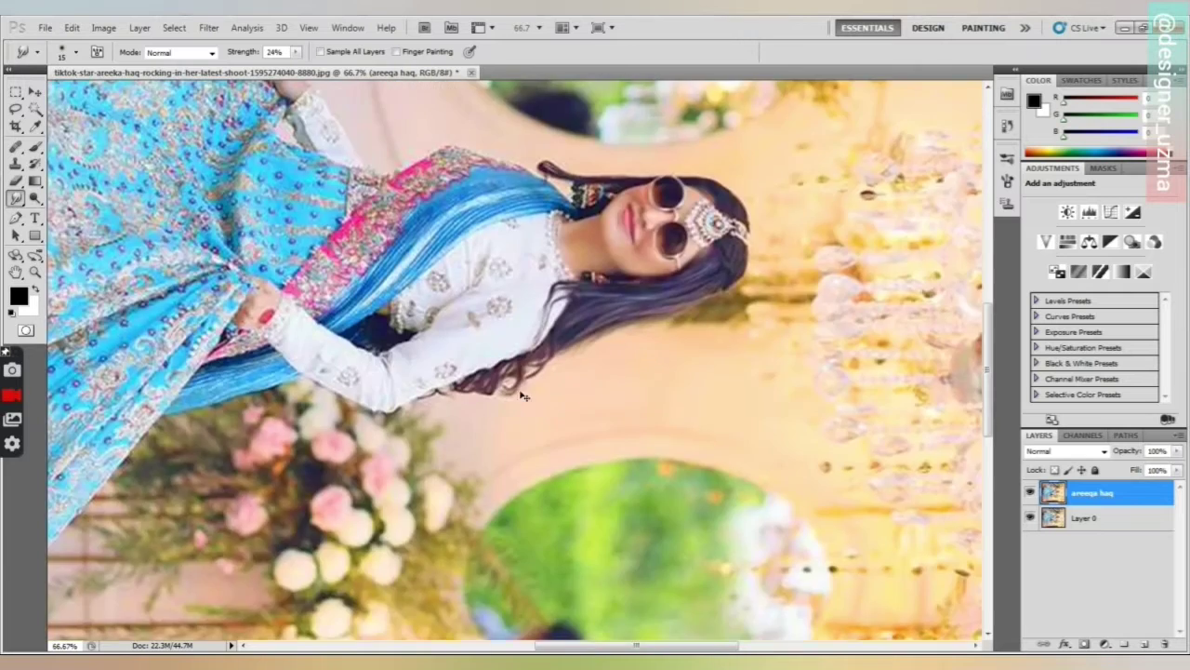
scroll(519, 223, "up", 2)
left_click_drag(651, 646, 714, 646)
scroll(516, 487, "up", 2)
scroll(492, 270, "up", 1)
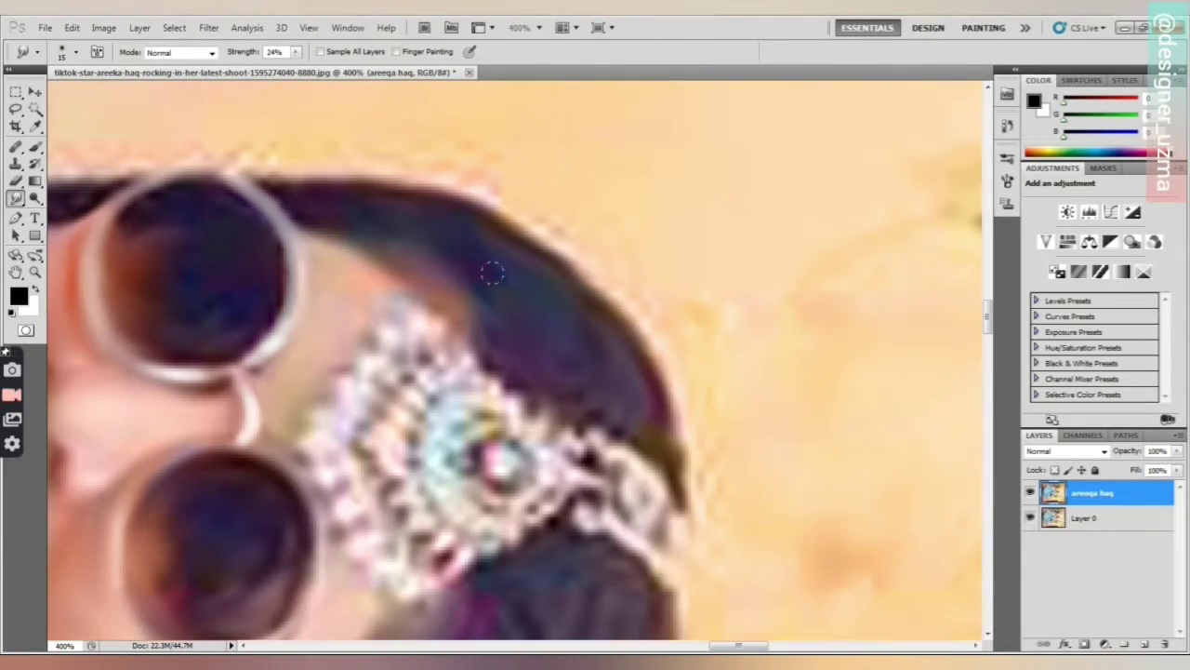
right_click(34, 198)
left_click(92, 199)
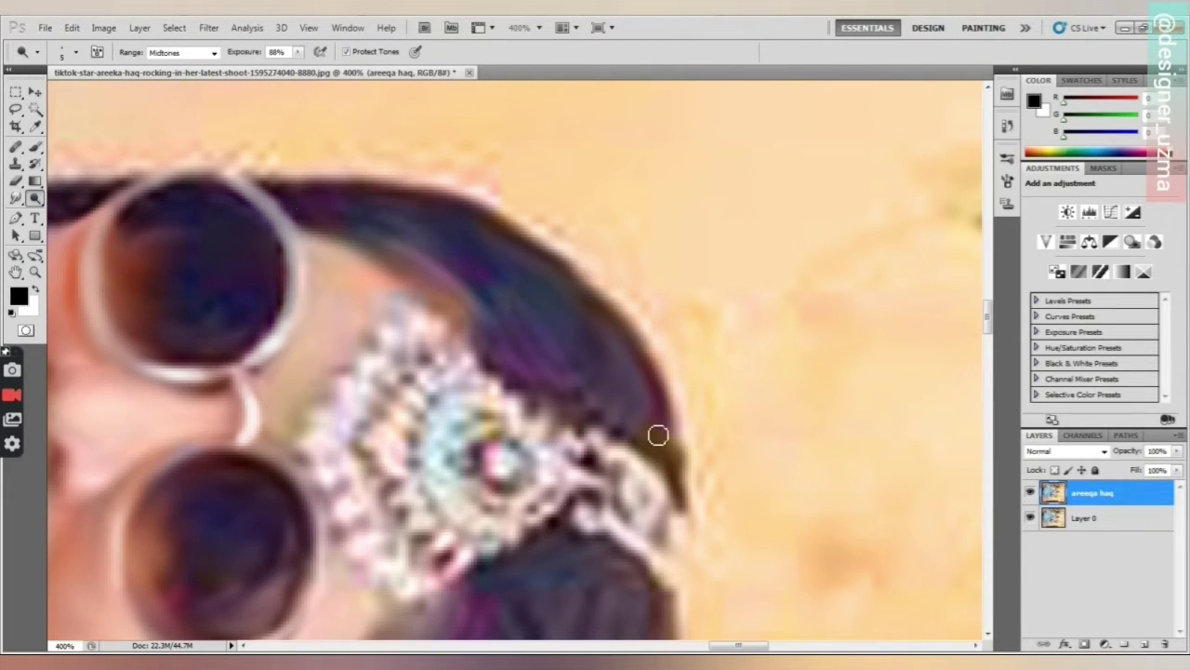
left_click_drag(521, 262, 584, 351)
left_click_drag(537, 264, 653, 424)
- Smooth the crown hair and the hair around the earring with the Smudge tool at 24% strength
right_click(16, 198)
left_click(81, 225)
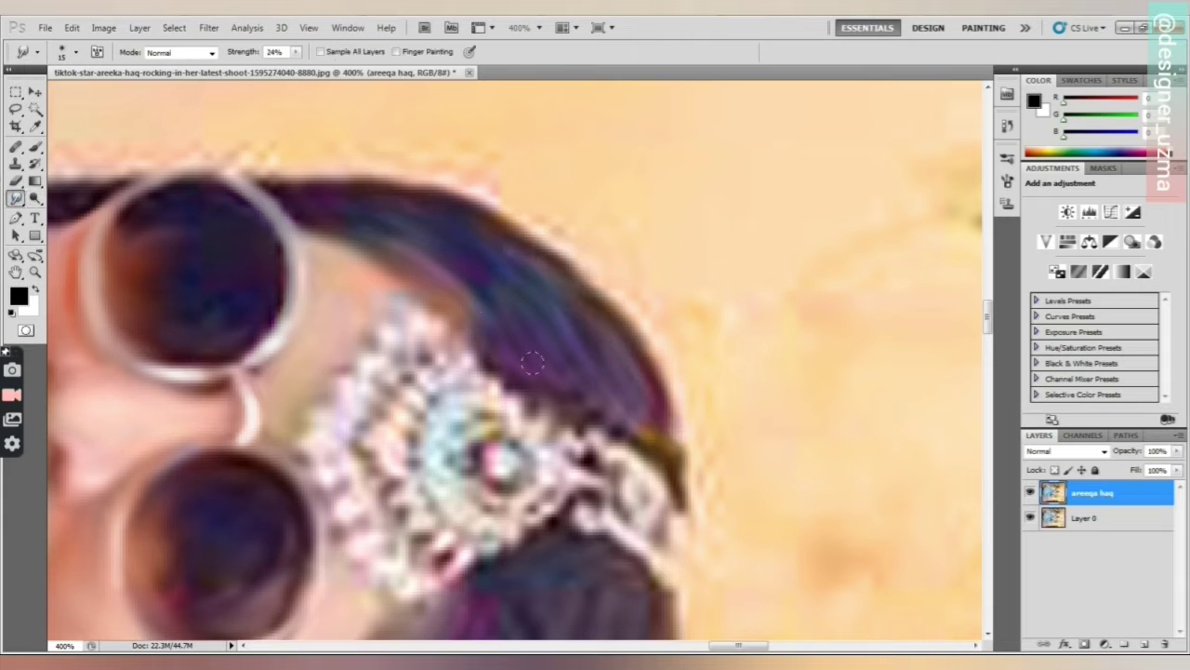
scroll(442, 249, "left", 10)
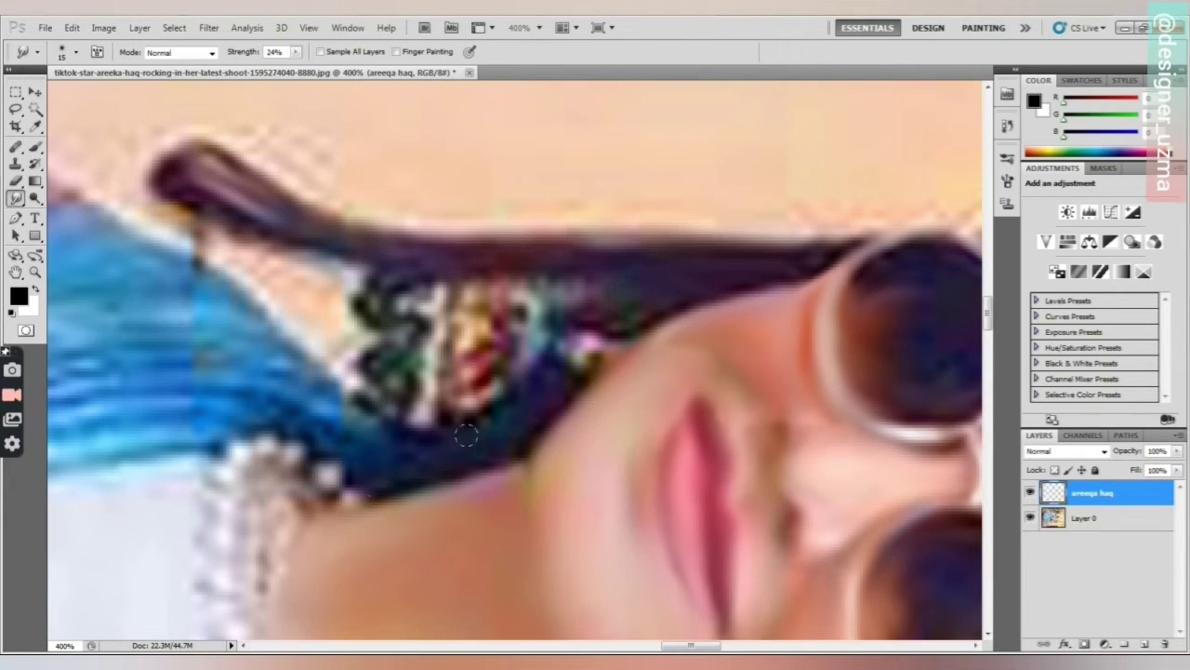
- Smudge the blue dupatta along its folds from the shoulder down across the chest
scroll(377, 456, "left", 5)
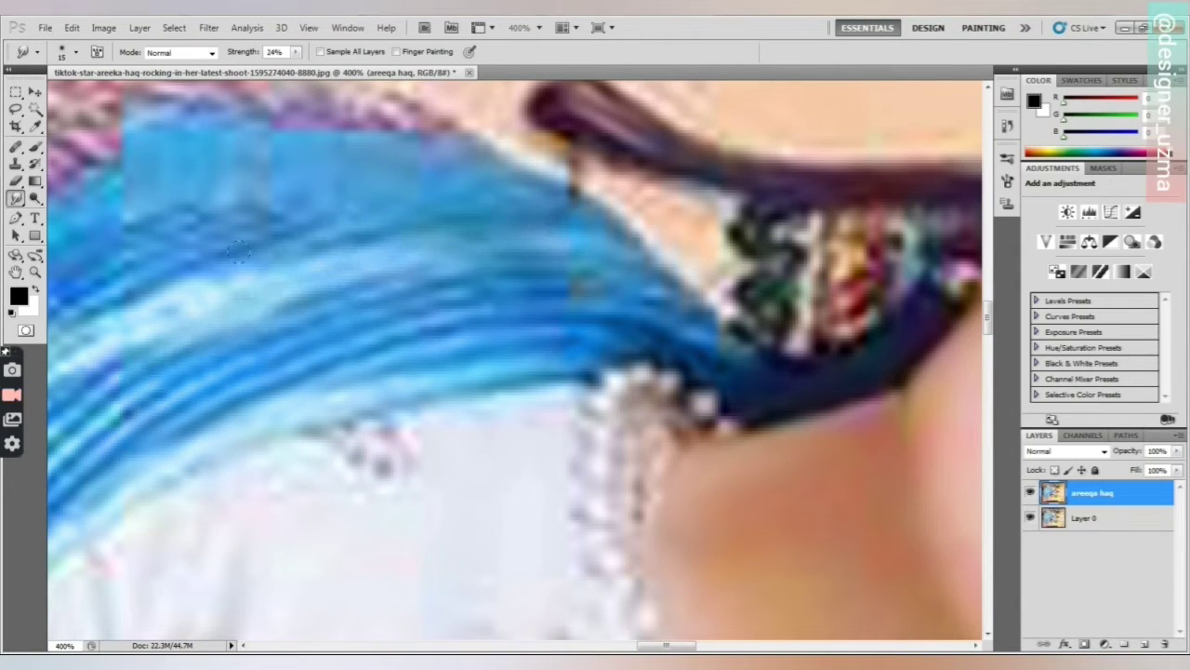
mouse_move(239, 252)
left_mouse_down()
mouse_move(100, 272)
mouse_move(65, 230)
left_mouse_up()
key("ctrl+minus")
key("ctrl+minus")
key("ctrl+minus")
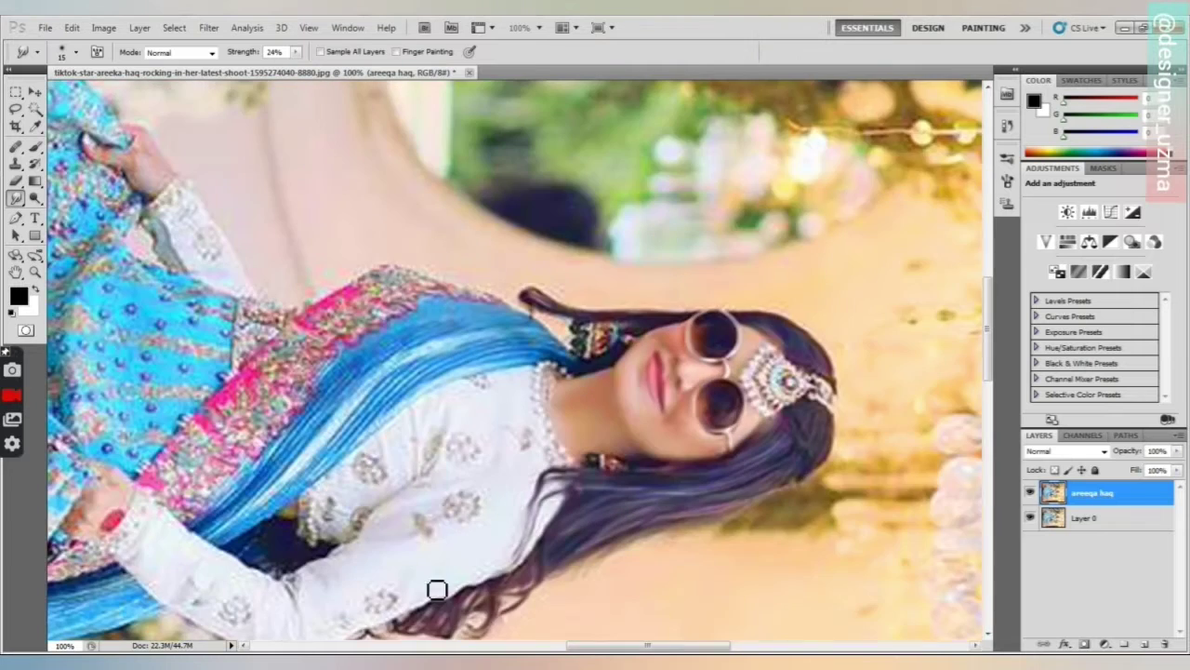
scroll(438, 590, "left", 5)
key("ctrl+plus")
key("ctrl+plus")
left_click_drag(587, 279, 440, 321)
scroll(595, 339, "down", 1)
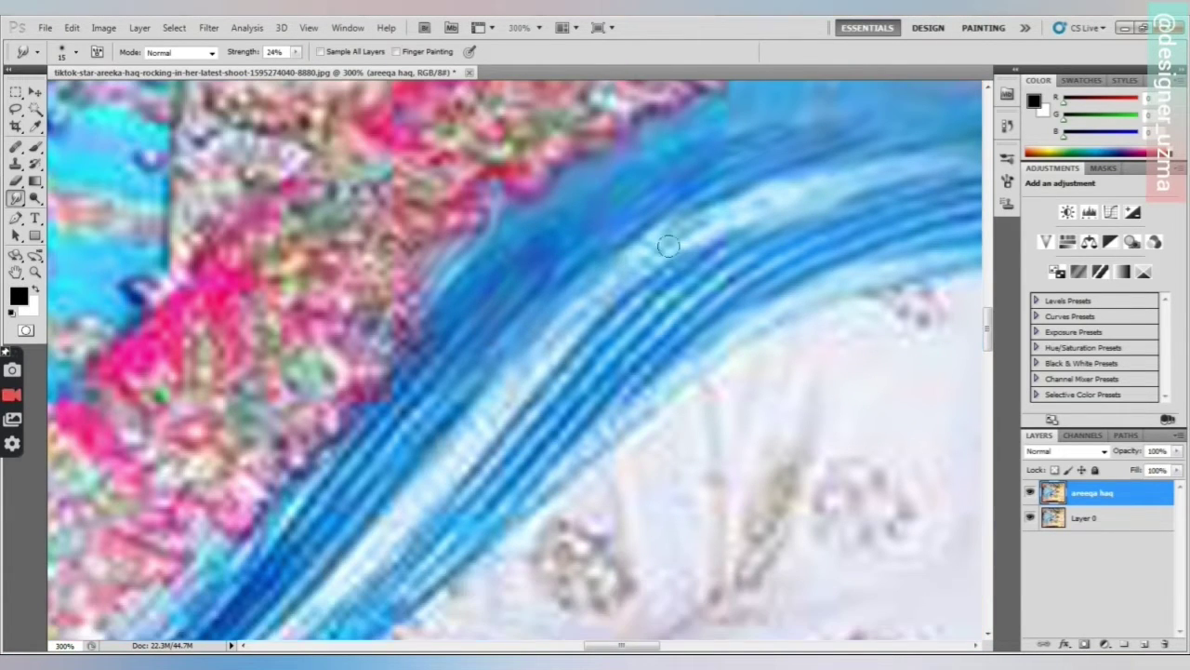
mouse_move(746, 197)
left_mouse_down()
mouse_move(522, 375)
mouse_move(393, 533)
left_mouse_up()
scroll(394, 533, "down", 1)
- Raise the Smudge strength to 29% and smooth the dupatta's folds and its edge beside the pink embroidery
left_click(296, 52)
left_click_drag(297, 67, 300, 67)
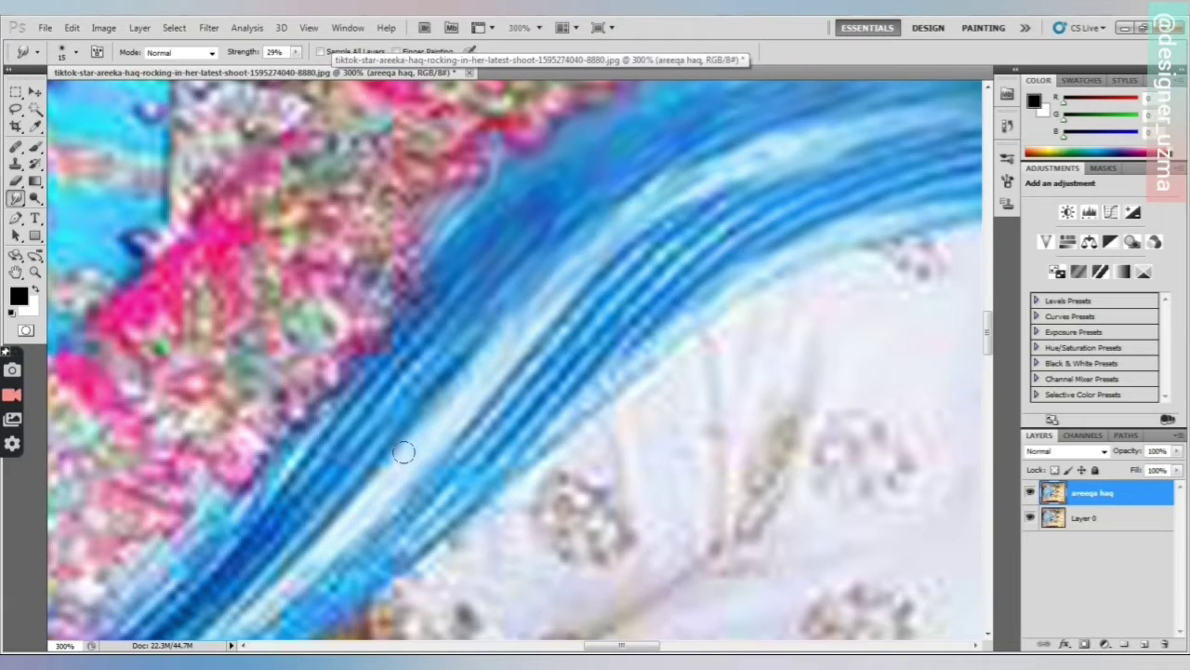
scroll(404, 452, "down", 1)
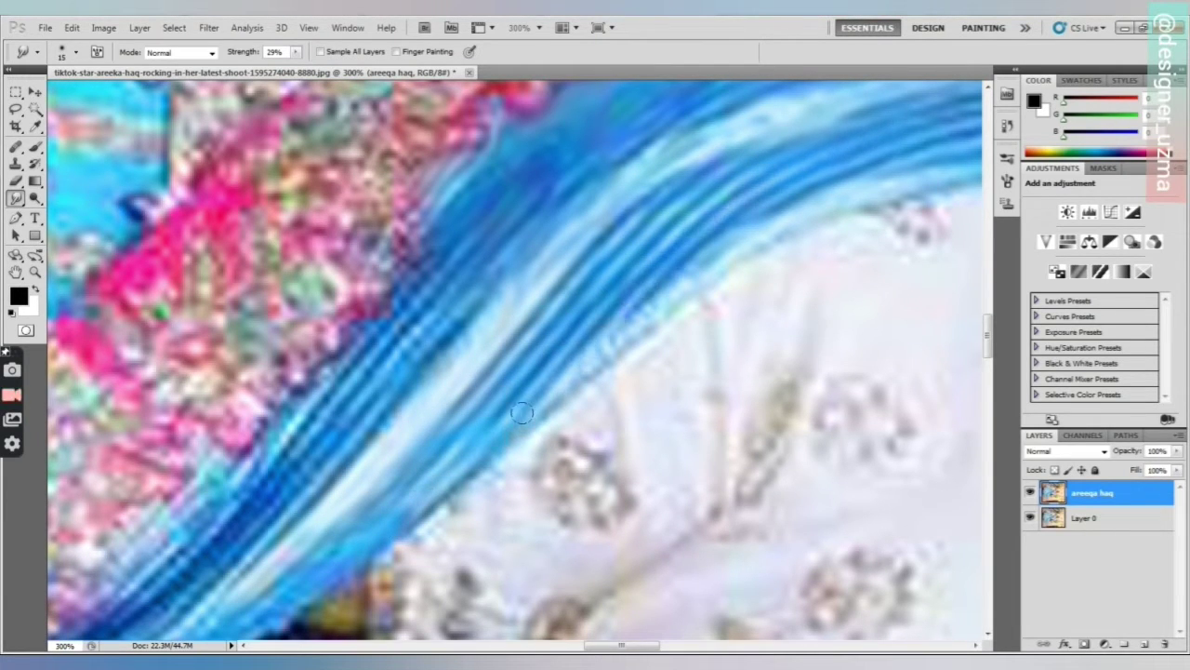
left_click_drag(593, 646, 612, 646)
scroll(761, 216, "up", 3)
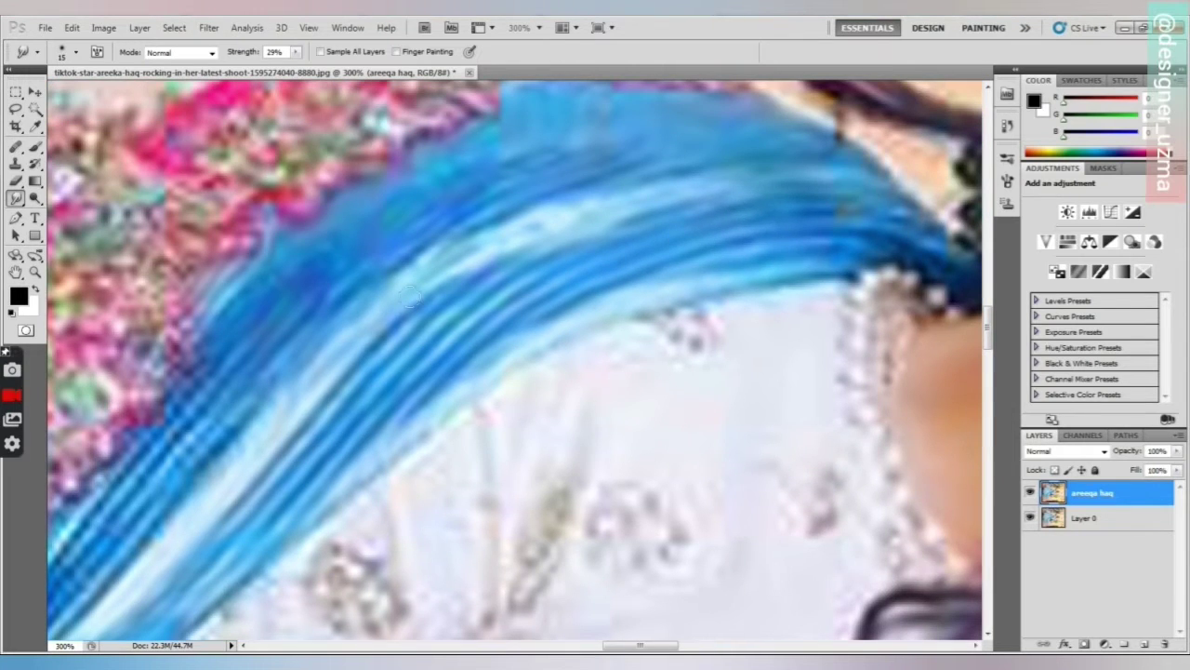
left_click_drag(451, 632, 667, 462)
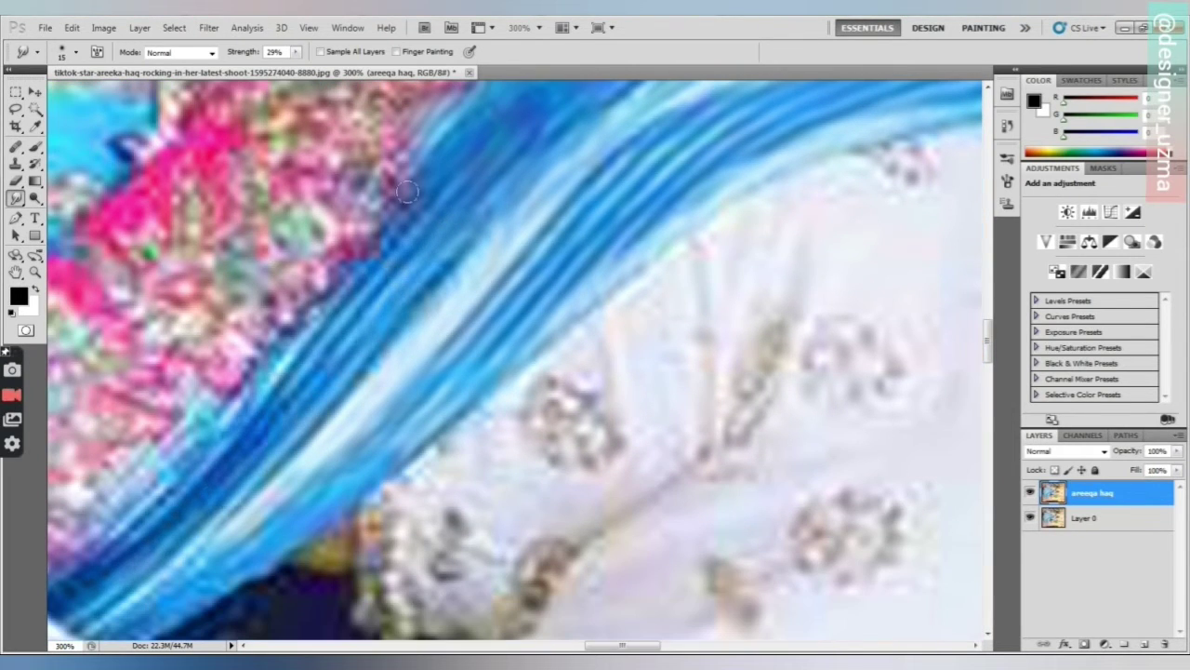
left_click_drag(407, 191, 354, 309)
scroll(350, 398, "up", 2)
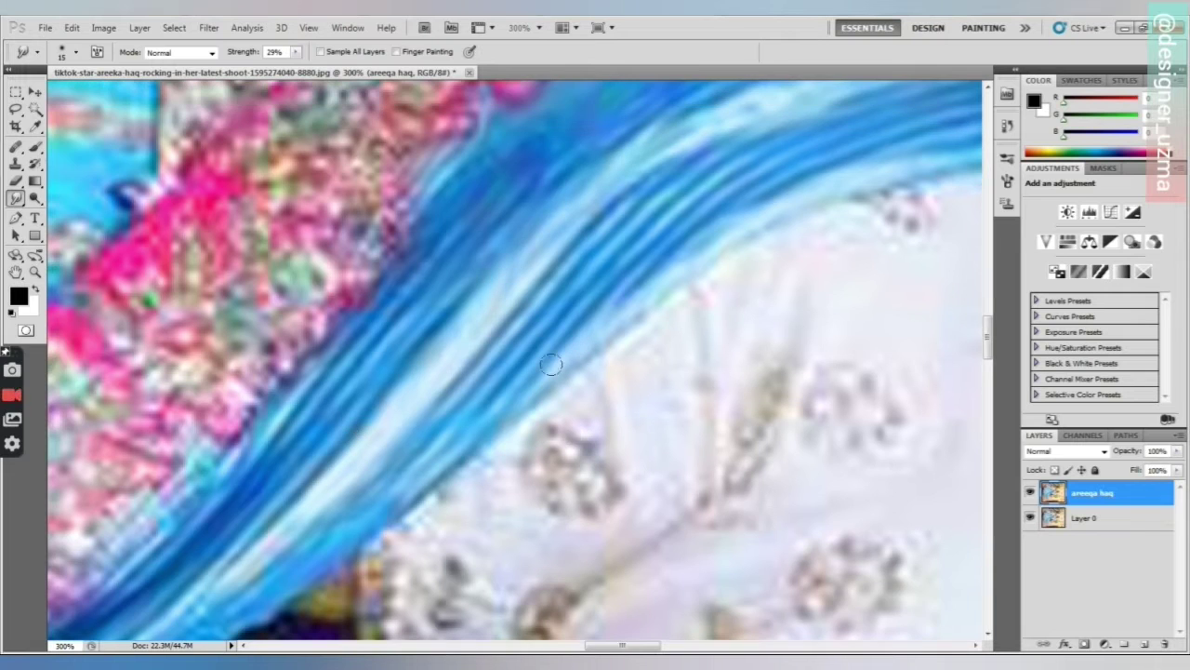
scroll(261, 558, "up", 5)
- Brighten the dupatta's fold lines with the Dodge tool on Midtones at 88% exposure
right_click(35, 198)
left_click(86, 197)
mouse_move(941, 214)
left_mouse_down()
mouse_move(718, 311)
mouse_move(551, 467)
left_mouse_up()
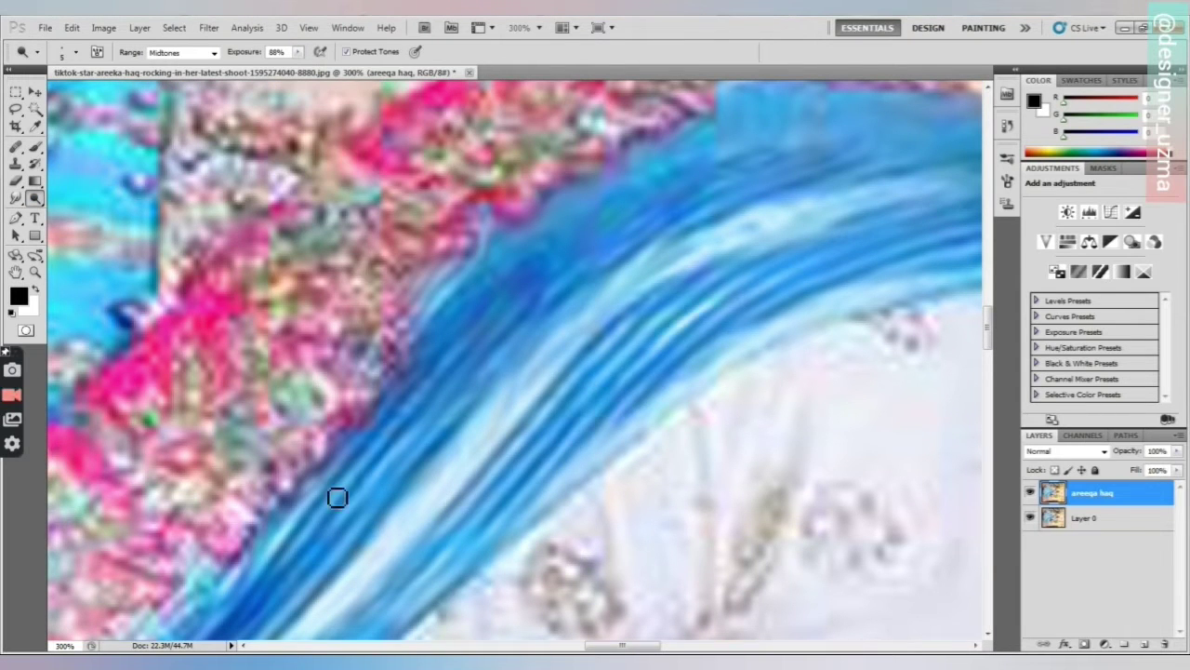
left_click_drag(335, 497, 245, 555)
left_click_drag(341, 595, 628, 318)
left_click_drag(653, 234, 478, 371)
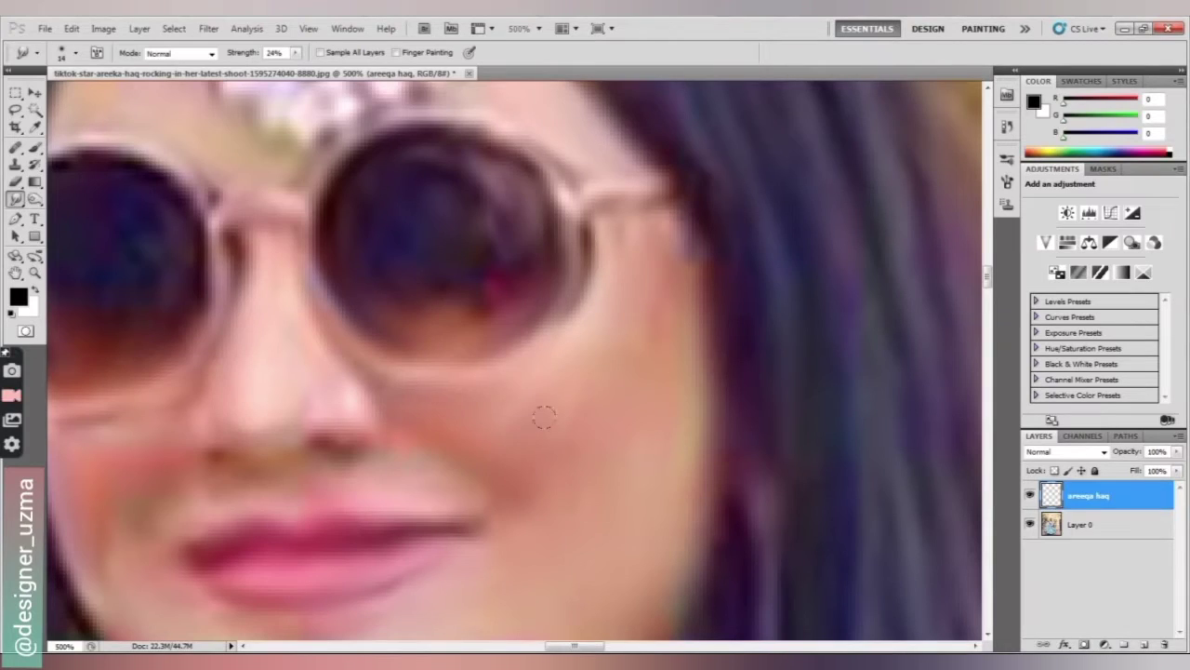
- Reduce the Smudge brush size to 10 px for finer work on the face
scroll(605, 372, "down", 2)
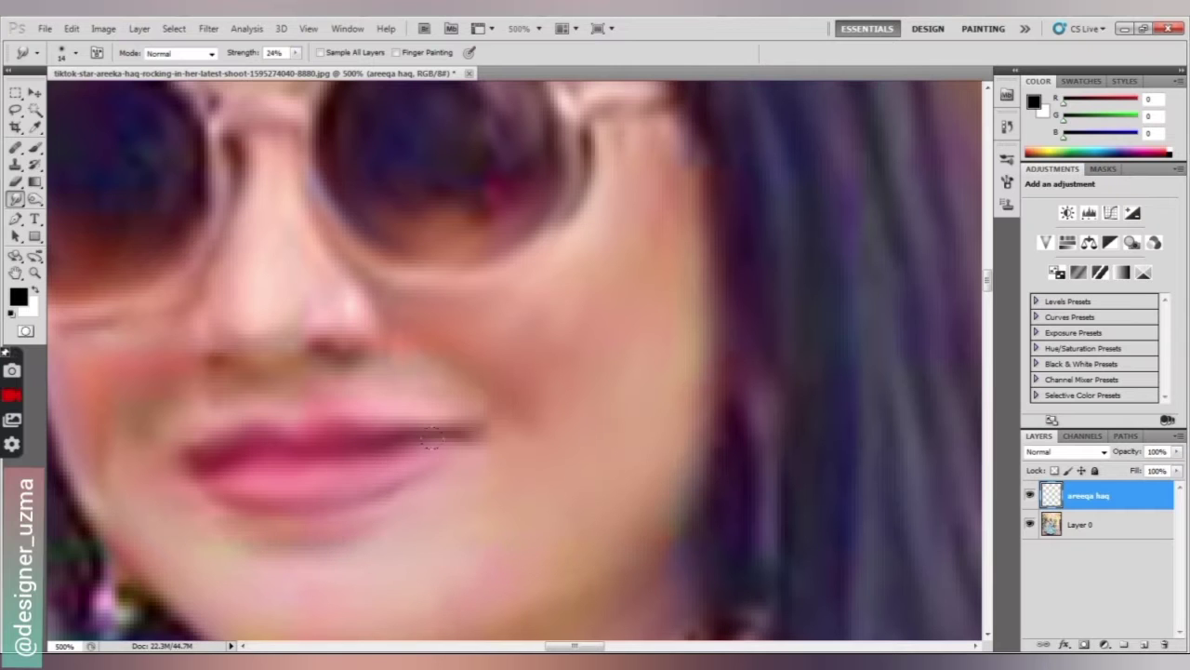
left_click(75, 53)
left_click_drag(37, 96, 32, 96)
left_click(320, 340)
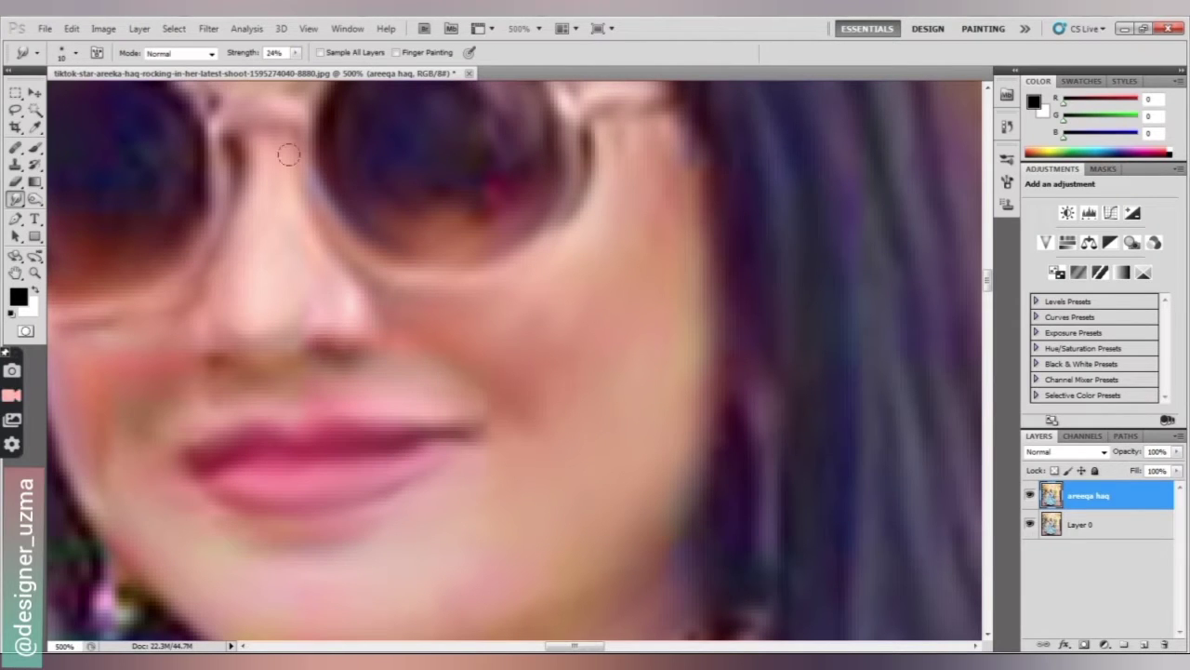
- Smudge the corner and edge of the lips and the surrounding cheek, chin and neck skin at 24% strength
scroll(568, 300, "left", 5)
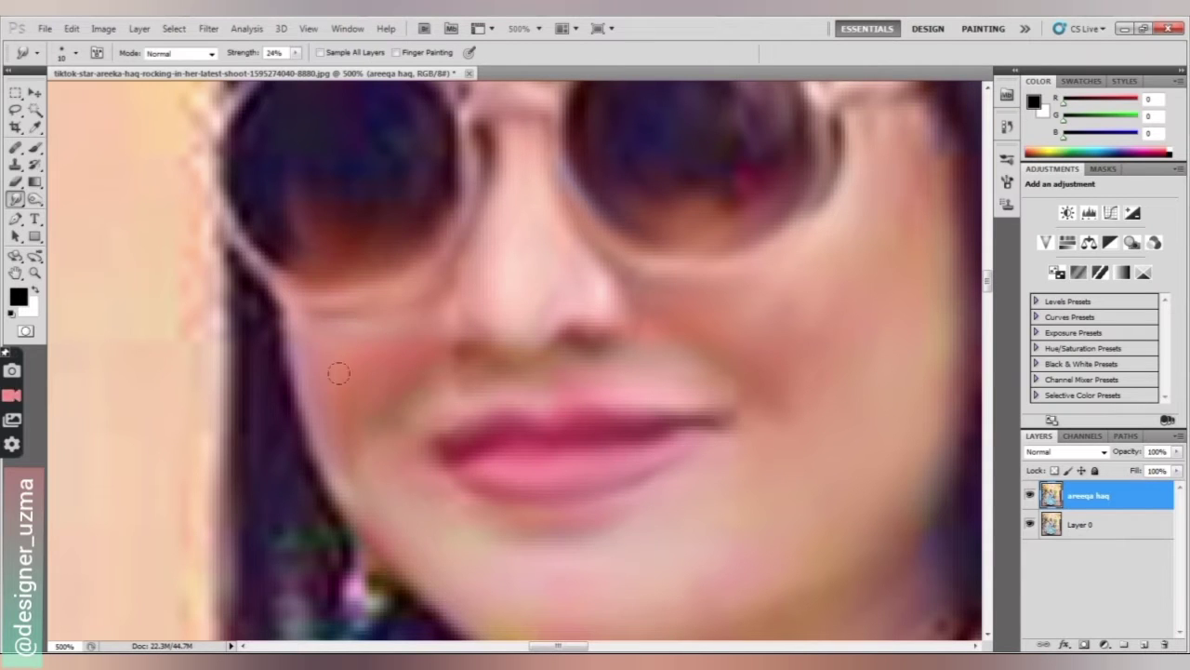
scroll(380, 356, "down", 2)
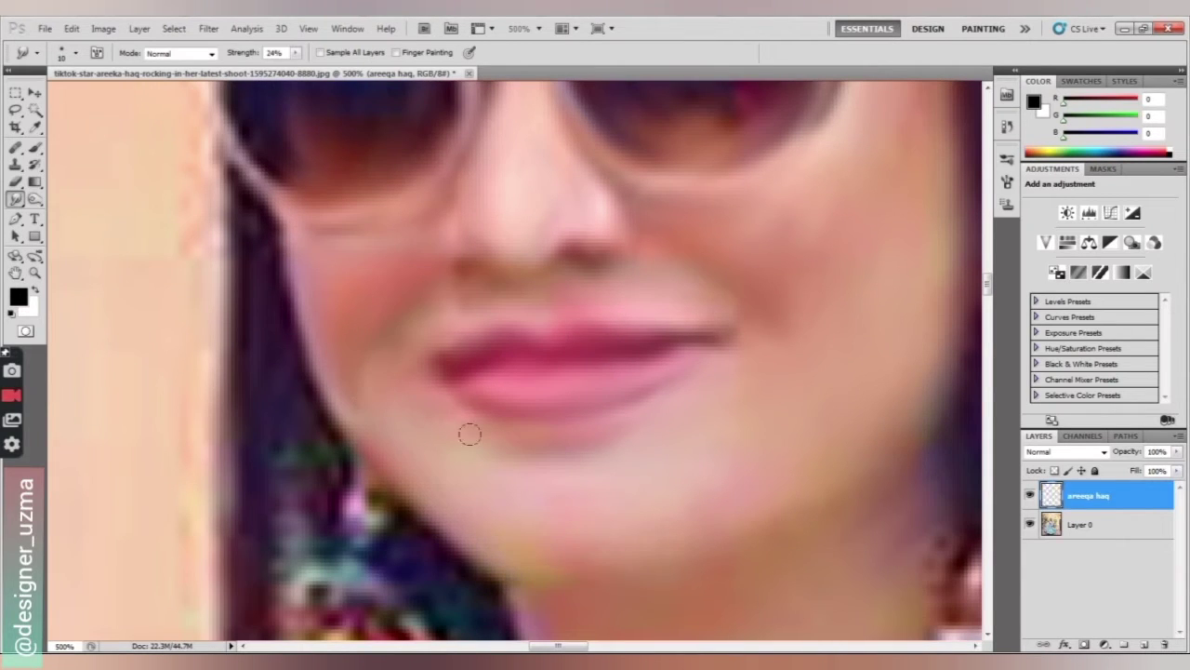
left_click_drag(458, 371, 424, 377)
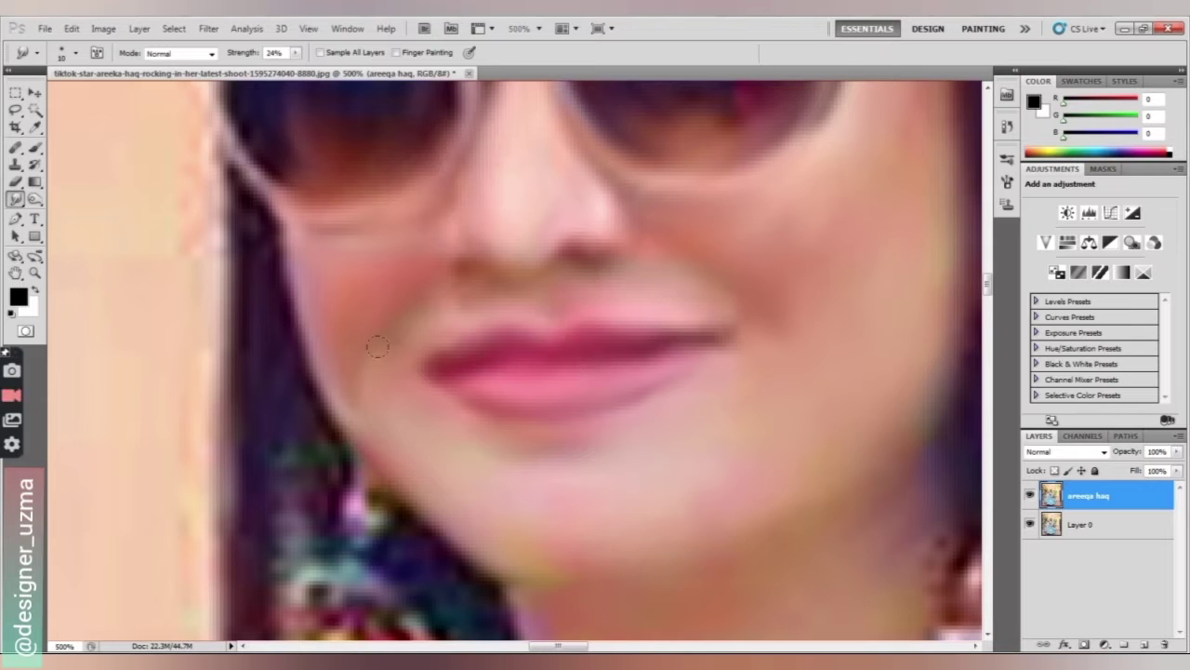
scroll(419, 361, "down", 1)
scroll(725, 479, "down", 5)
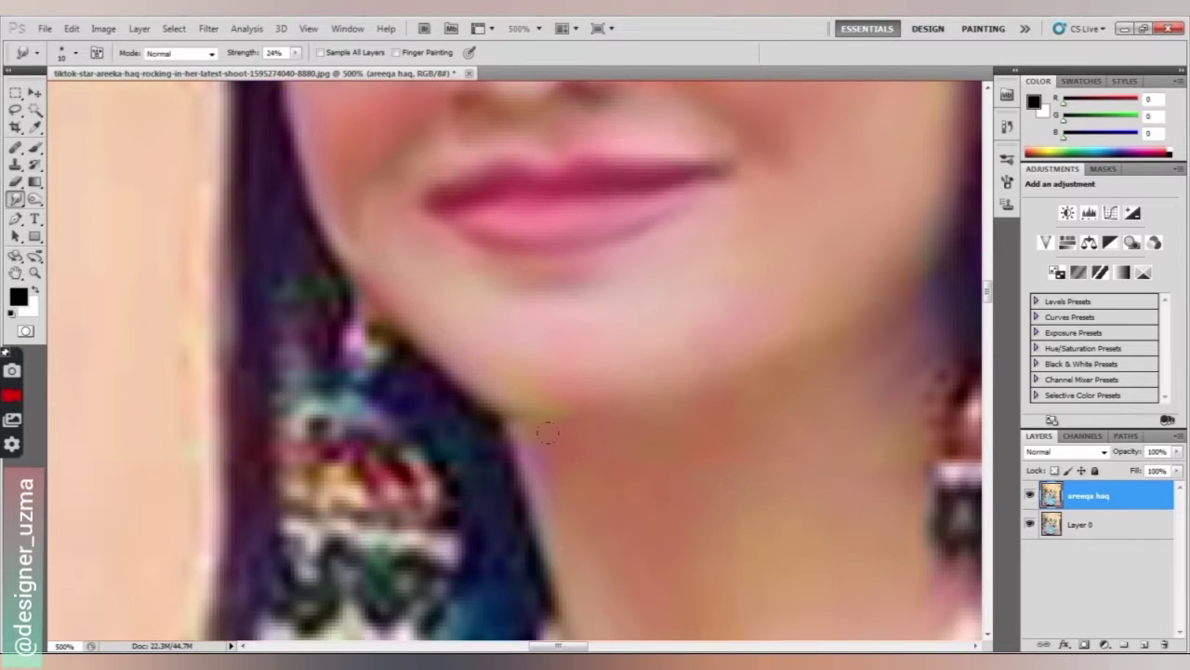
scroll(817, 582, "up", 10)
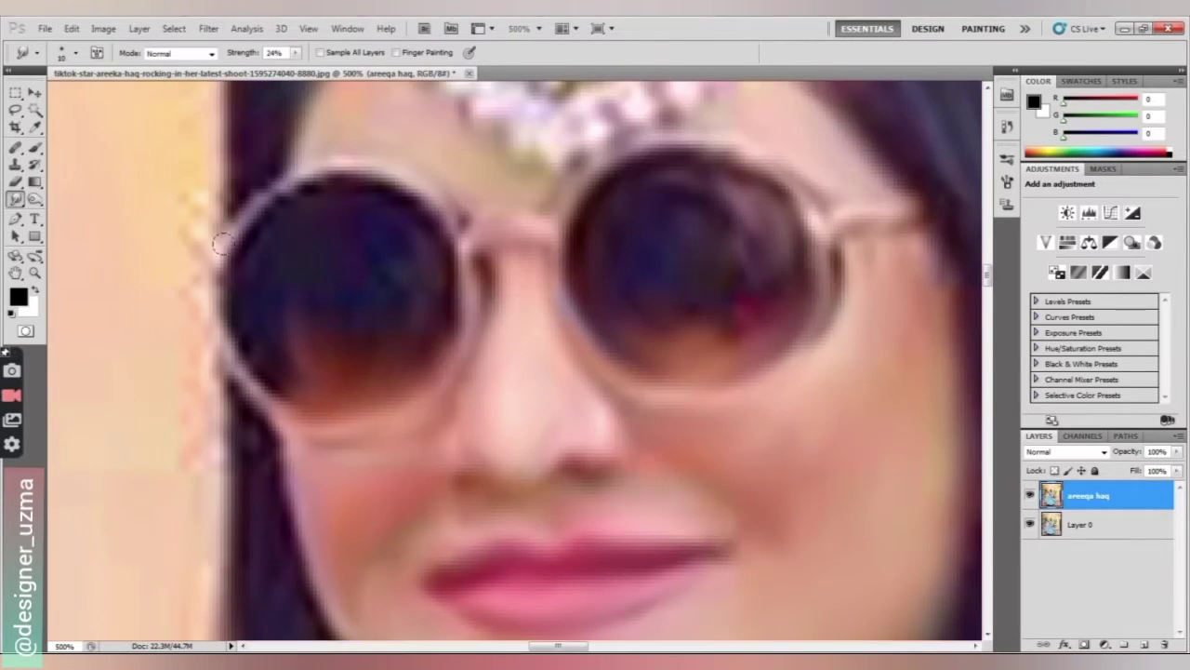
- Brighten the rim of the left-hand sunglass lens with a 10 px Dodge on Shadows at 88% exposure and smudge it smooth
left_click(34, 199)
left_click(75, 53)
left_click_drag(235, 244, 358, 167)
left_click(34, 198)
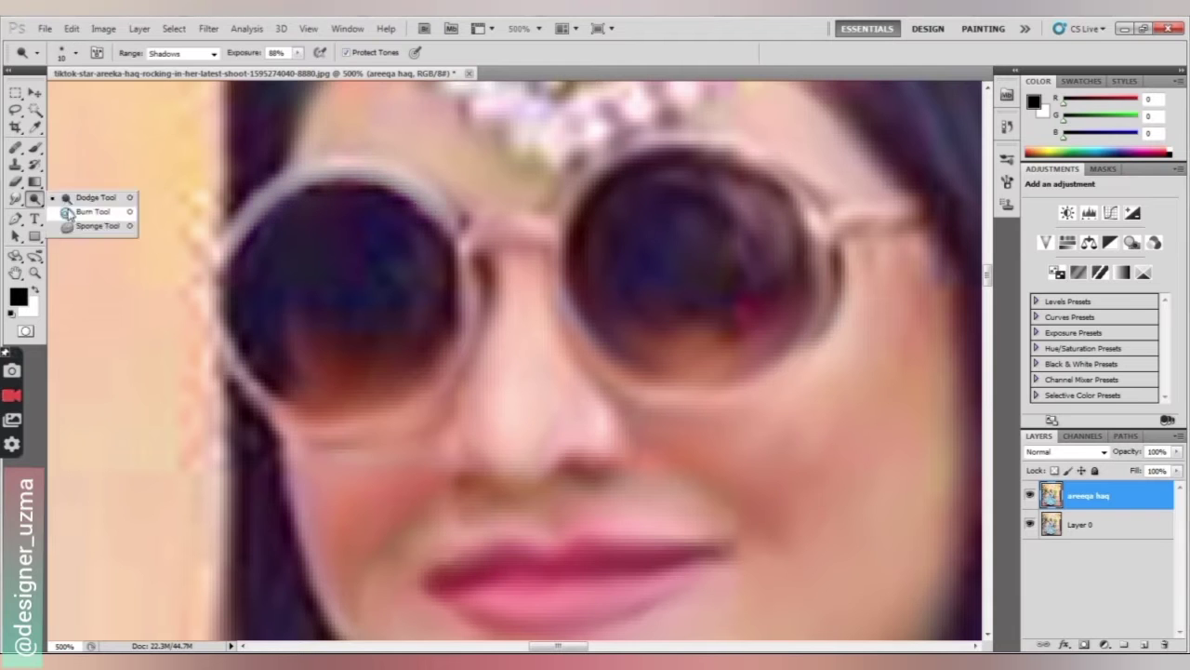
left_click(14, 198)
left_click_drag(360, 402, 423, 418)
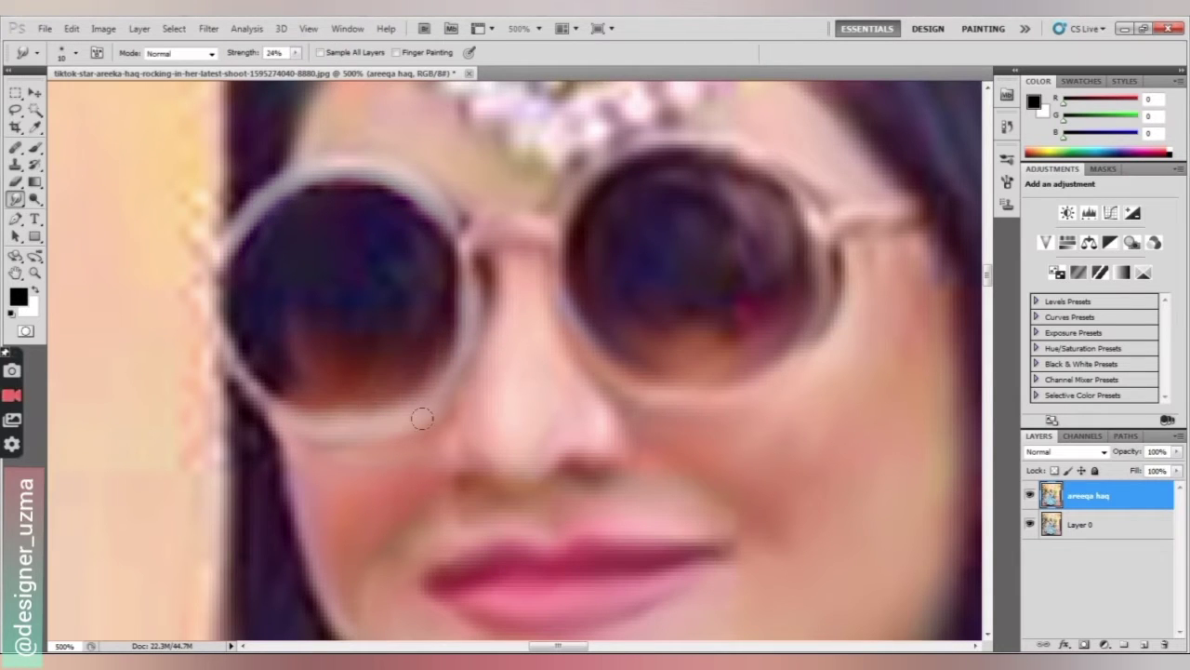
mouse_move(325, 434)
left_mouse_down()
mouse_move(272, 418)
mouse_move(407, 444)
left_mouse_up()
left_click(35, 199)
left_click(15, 198)
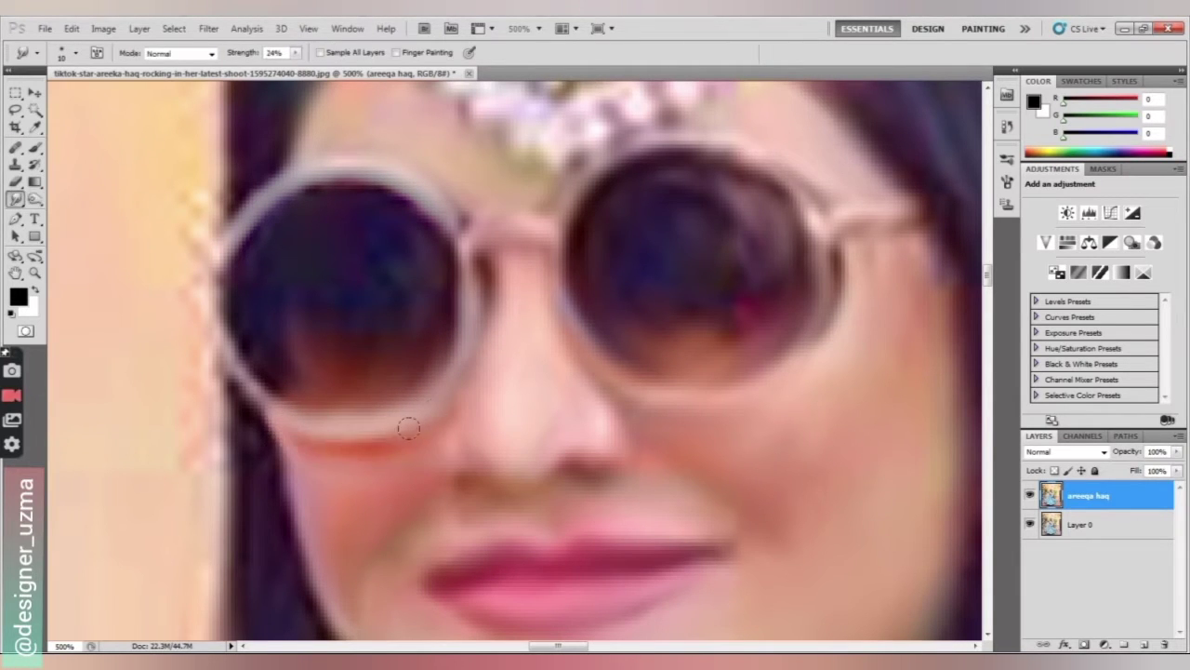
left_click_drag(269, 417, 228, 349)
- Set the Dodge tool to Midtones with a 5 px brush, then brighten and smudge the sunglasses' bridge and adjoining left-hand rim
scroll(306, 362, "up", 3)
right_click(35, 199)
left_click(84, 199)
left_click(74, 53)
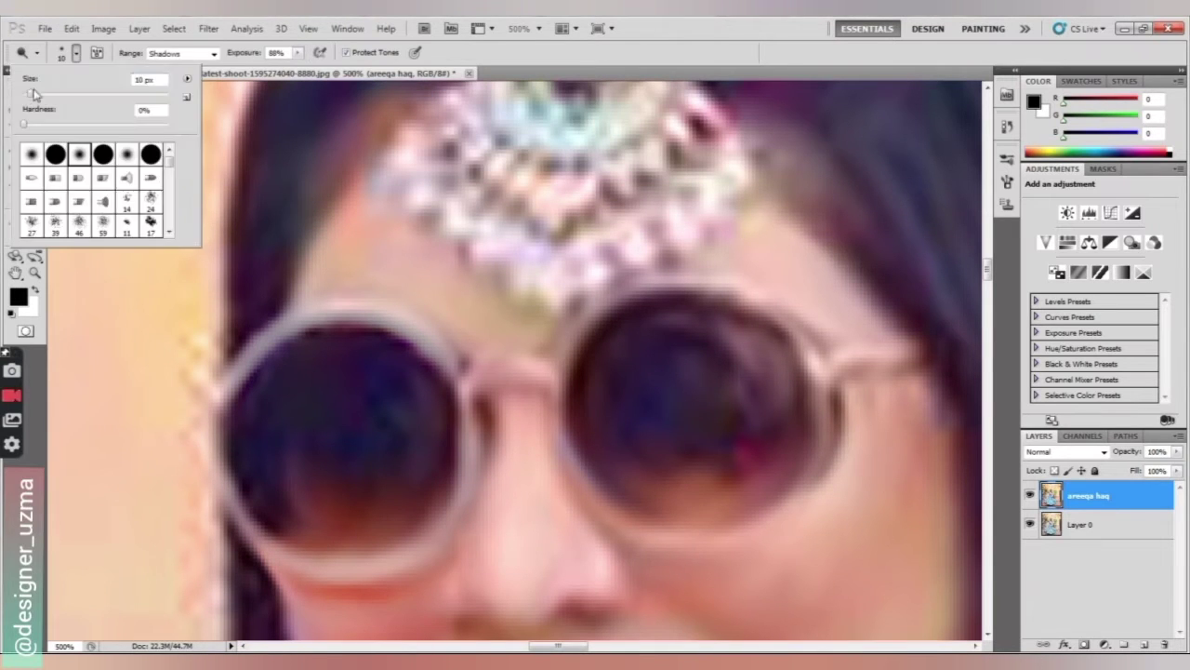
left_click(213, 54)
left_click(169, 80)
left_click_drag(480, 379, 550, 381)
left_click_drag(409, 326, 461, 374)
left_click(15, 198)
left_click_drag(462, 445, 462, 474)
- Brighten and smudge the right-hand lens rim and the temple arm of the sunglasses
left_click_drag(558, 645, 575, 645)
left_click(35, 199)
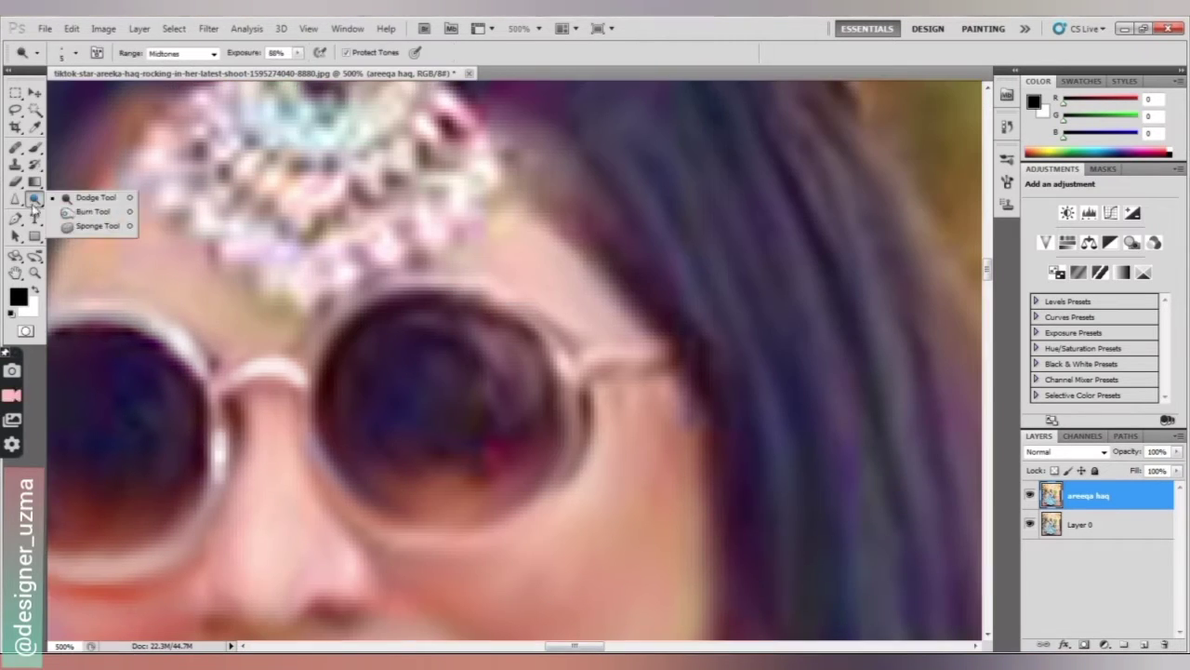
left_click_drag(372, 518, 484, 536)
left_click(15, 198)
left_click_drag(200, 467, 214, 504)
left_click(35, 199)
mouse_move(638, 356)
left_mouse_down()
mouse_move(556, 348)
mouse_move(572, 428)
left_mouse_up()
left_click(15, 198)
left_click_drag(502, 298, 522, 325)
left_click_drag(641, 354, 675, 350)
left_click_drag(576, 391, 571, 454)
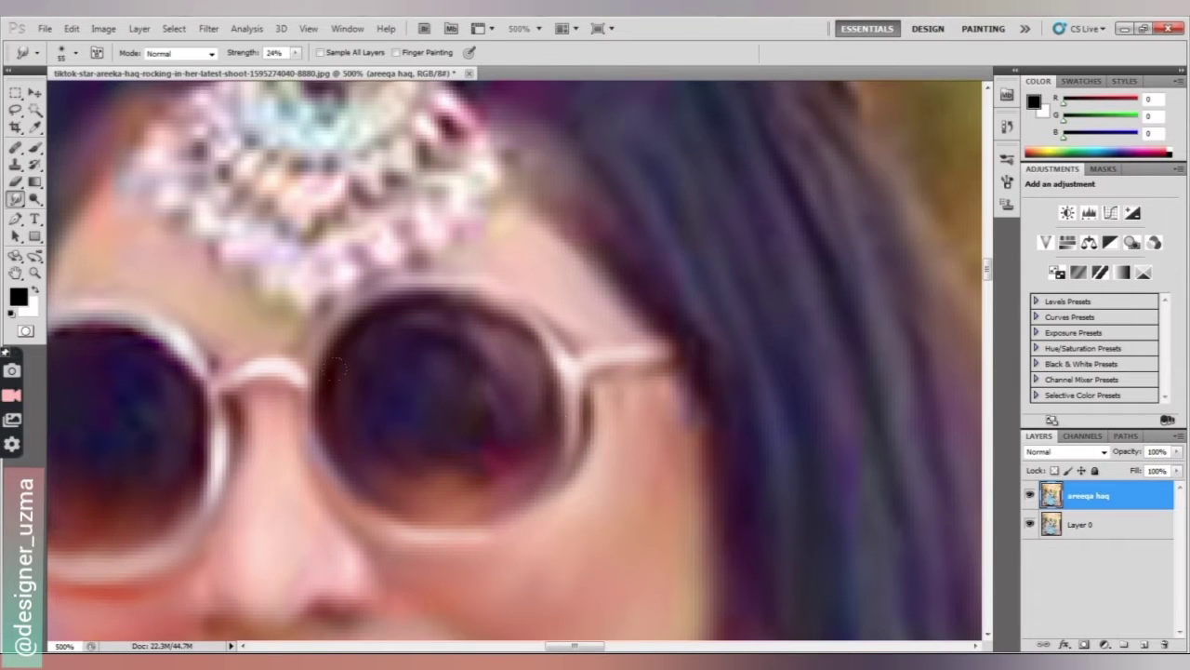
- Brighten the beads of the large earring with Dodge on Midtones at 88%, and blend them with a 9 px Smudge brush at 29%
scroll(479, 375, "up", 3)
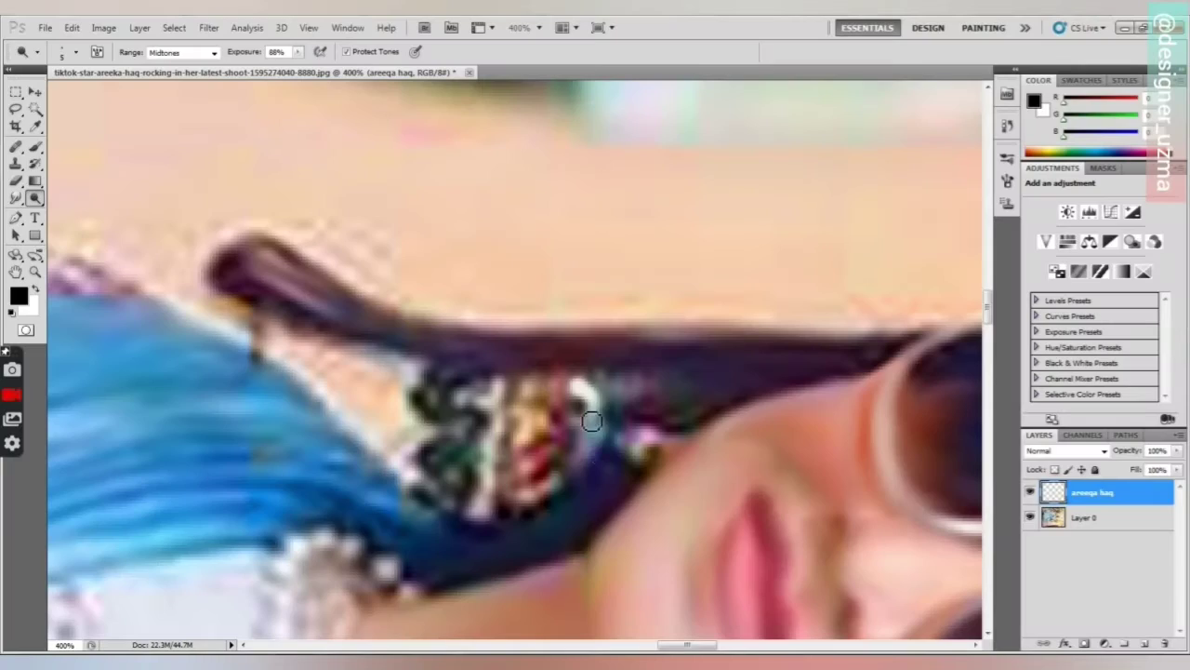
mouse_move(592, 430)
left_mouse_down()
mouse_move(596, 444)
mouse_move(601, 403)
mouse_move(521, 409)
mouse_move(549, 456)
mouse_move(530, 492)
mouse_move(492, 399)
mouse_move(475, 439)
left_mouse_up()
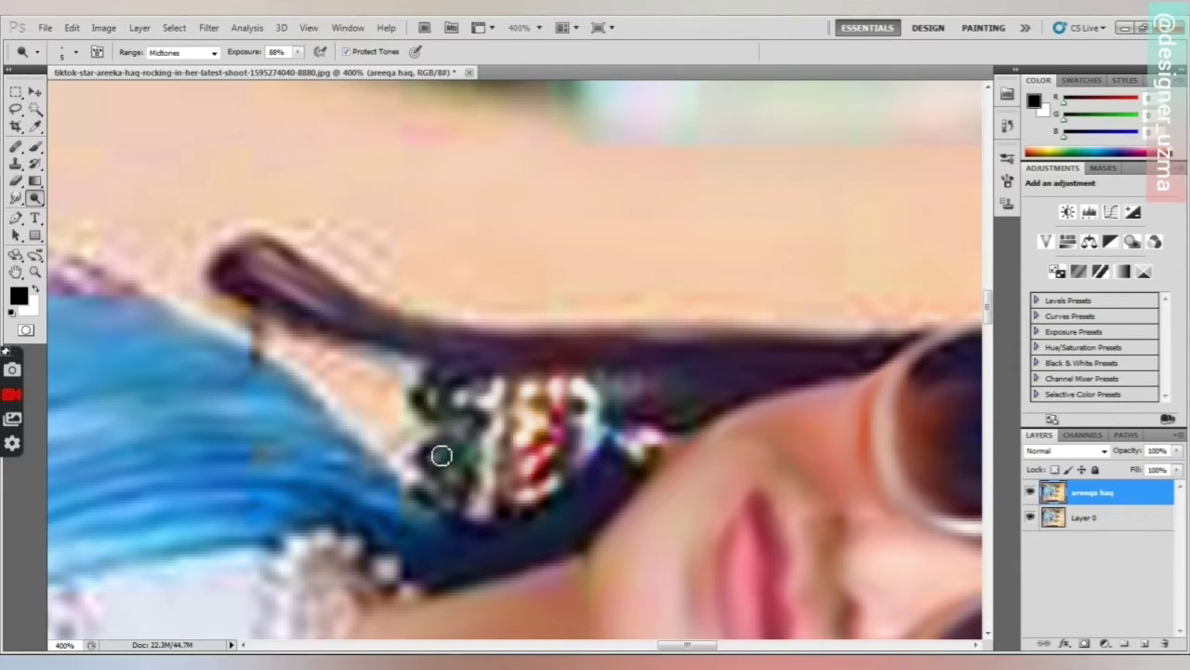
left_click_drag(426, 393, 423, 406)
left_click(16, 198)
left_click(75, 52)
double_click(151, 219)
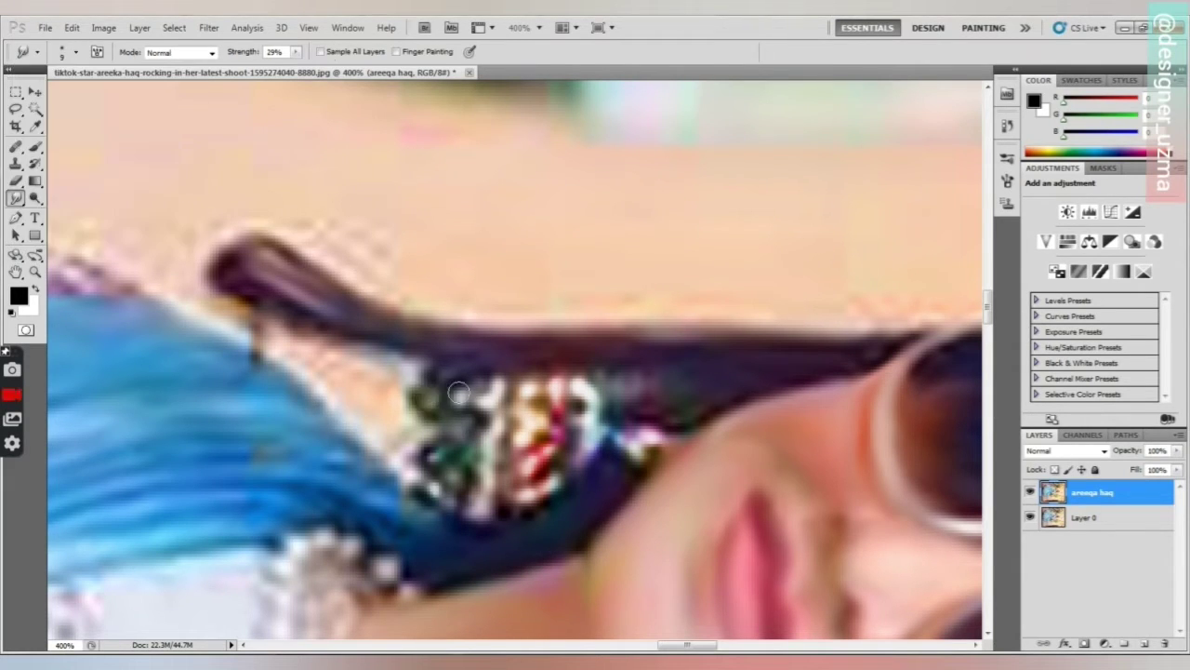
- Dodge the individual pearls along the neckline and smudge the skin and fabric beside them
scroll(433, 532, "down", 3)
key("o")
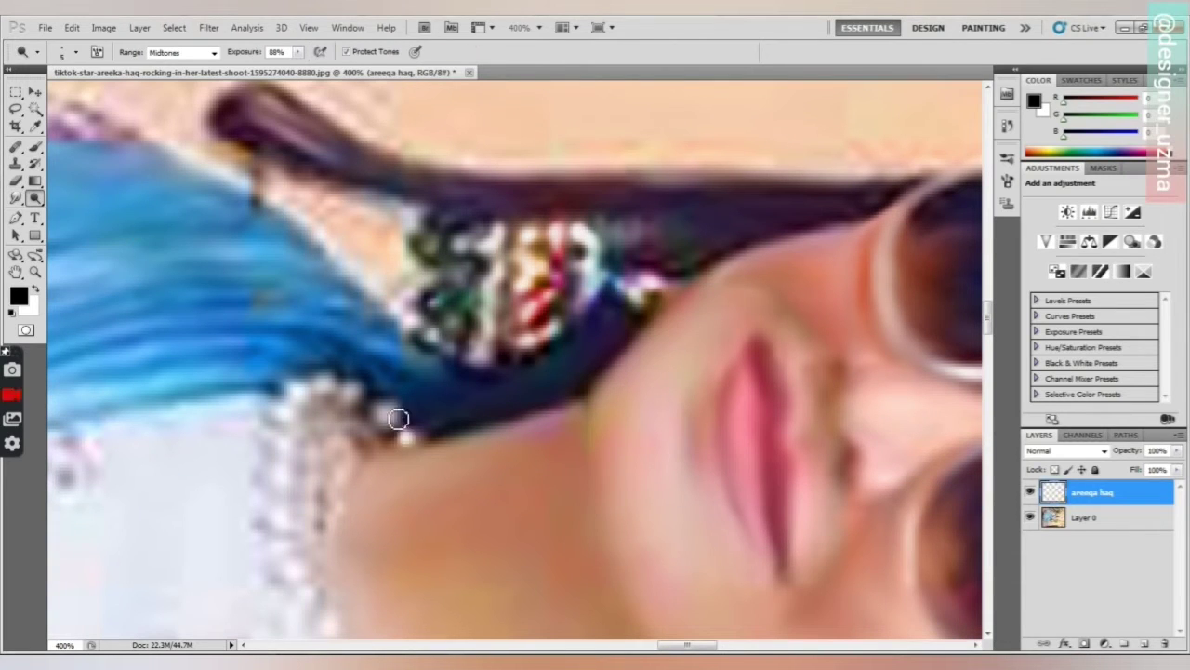
scroll(282, 409, "down", 2)
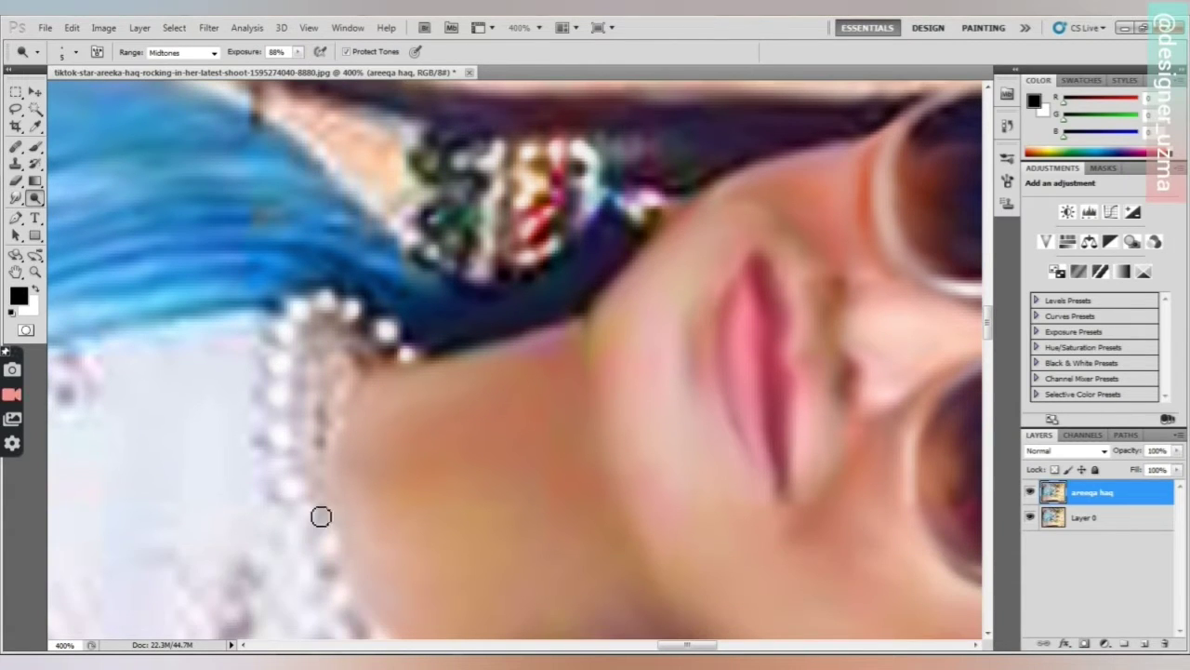
scroll(319, 418, "down", 3)
key("r")
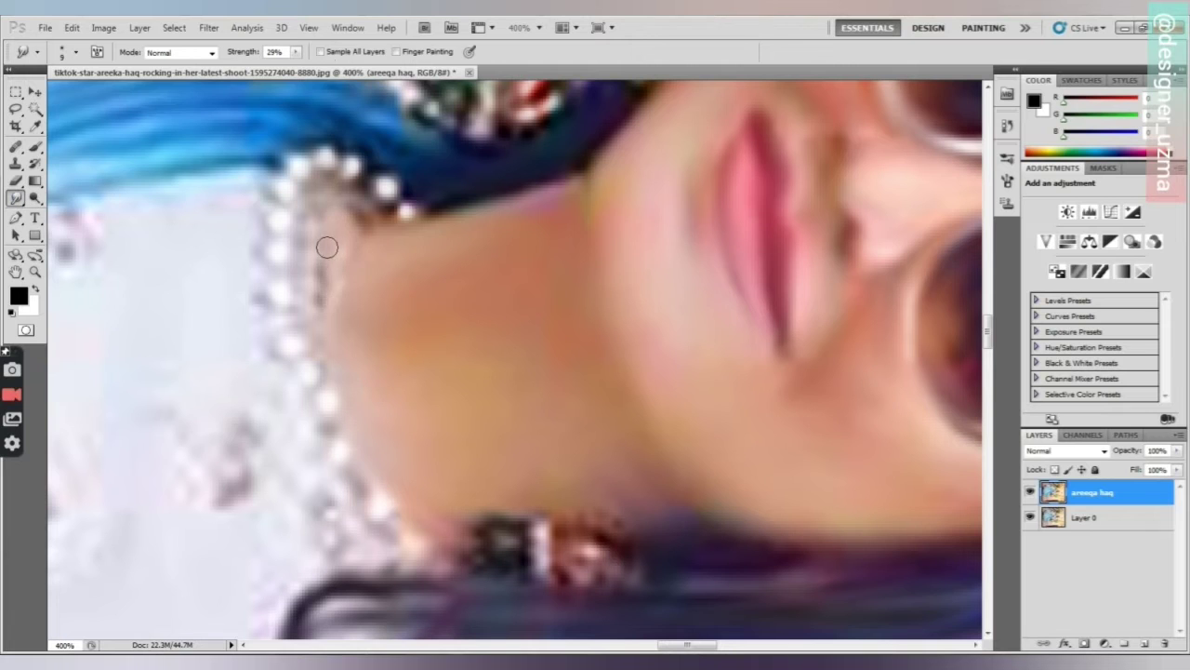
scroll(274, 471, "down", 1)
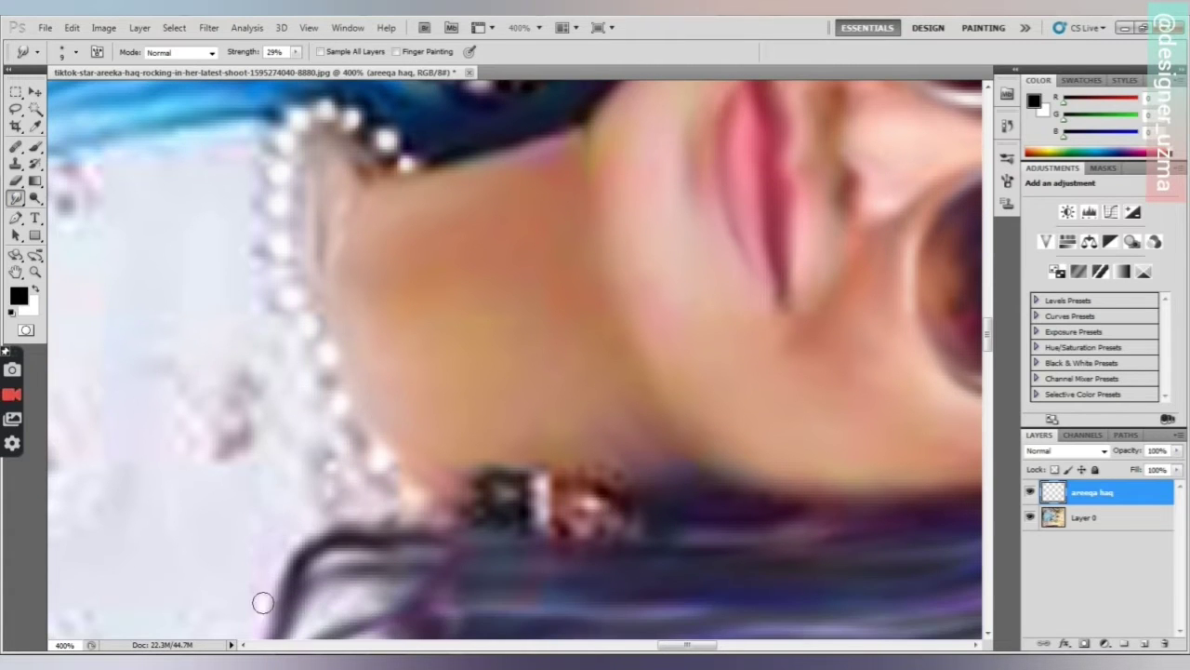
- Brighten the beads of the smaller earring on the other side of the neck with the Dodge tool
mouse_move(689, 644)
left_mouse_down()
mouse_move(672, 645)
mouse_move(689, 645)
left_mouse_up()
scroll(391, 419, "down", 3)
left_click(36, 198)
left_click(614, 338)
left_click(593, 332)
left_click(573, 328)
left_click(579, 361)
mouse_move(554, 378)
left_mouse_down()
mouse_move(521, 345)
mouse_move(505, 348)
mouse_move(499, 375)
mouse_move(442, 393)
left_mouse_up()
key("ctrl+minus")
key("ctrl+minus")
key("ctrl+minus")
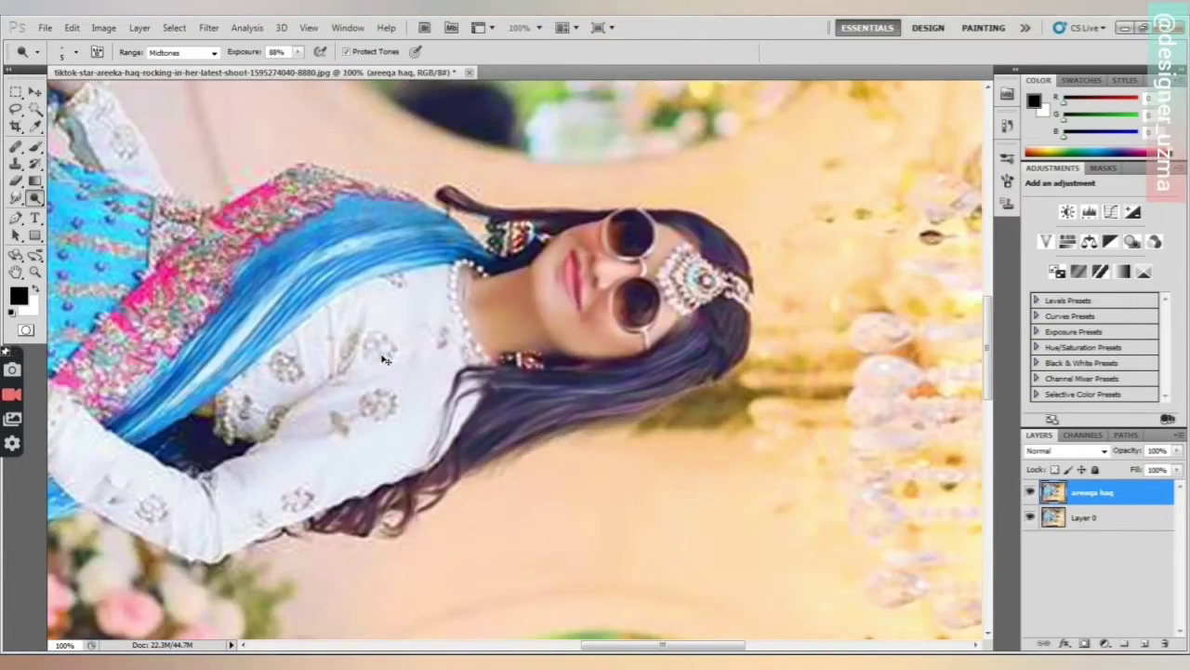
- Brighten the stones and chain of the forehead jewellery with the Dodge tool on Midtones at 88% exposure
key("ctrl+plus")
scroll(529, 369, "up", 2)
left_click(16, 198)
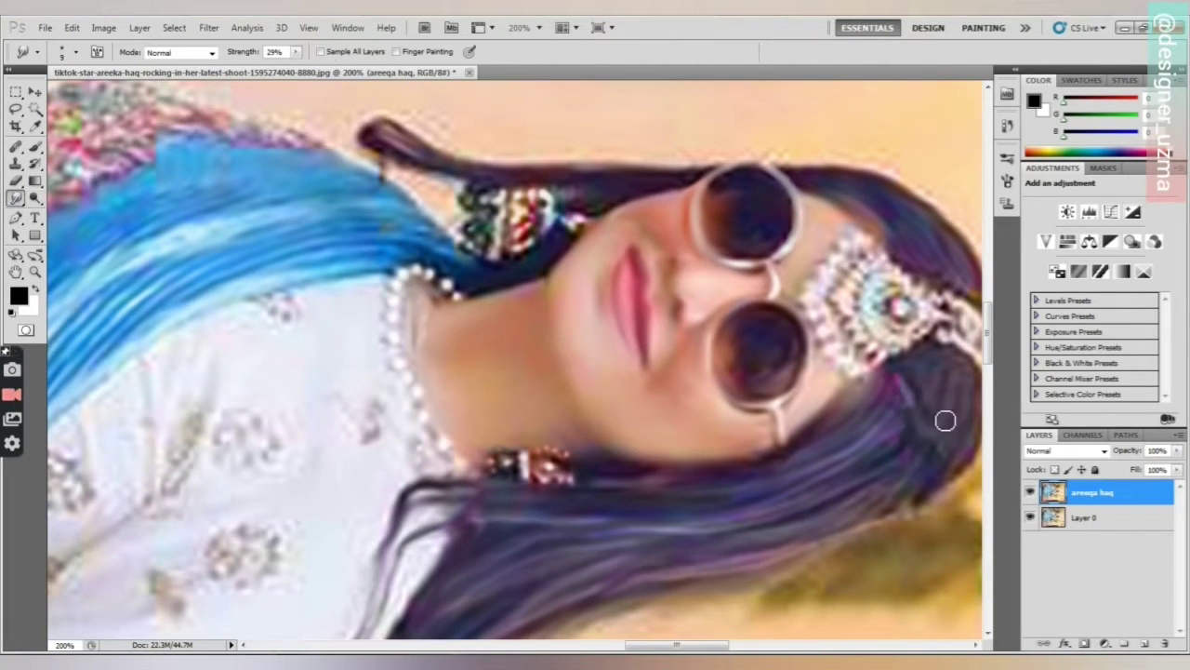
scroll(677, 569, "up", 1)
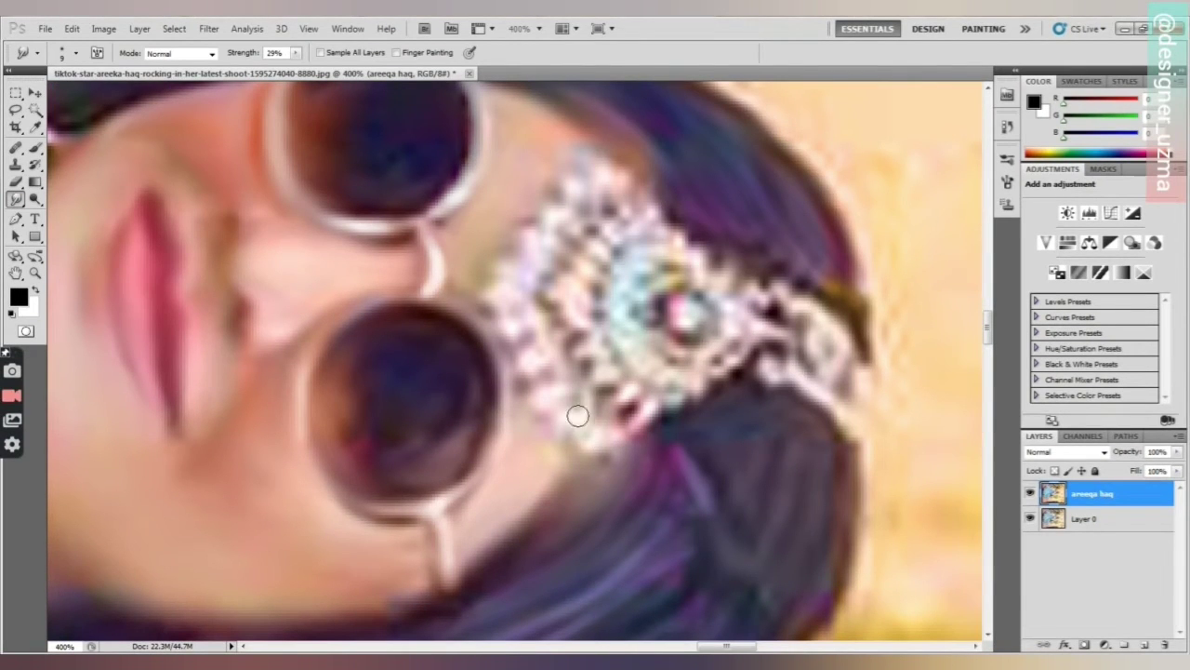
key("o")
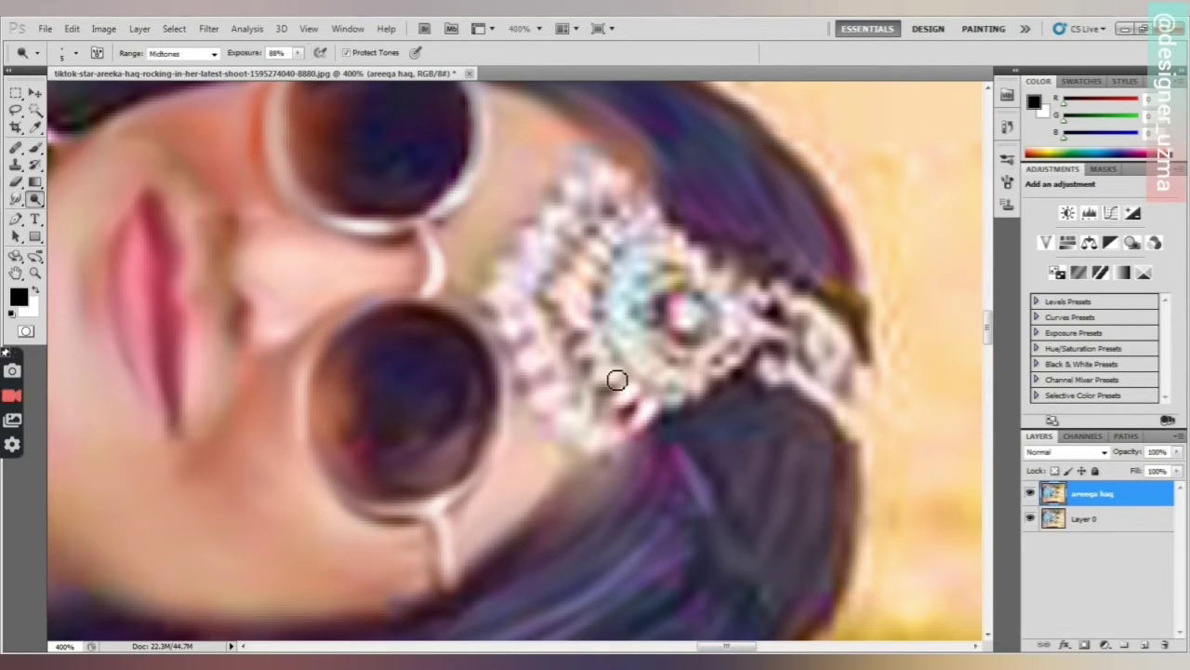
left_click_drag(628, 227, 674, 236)
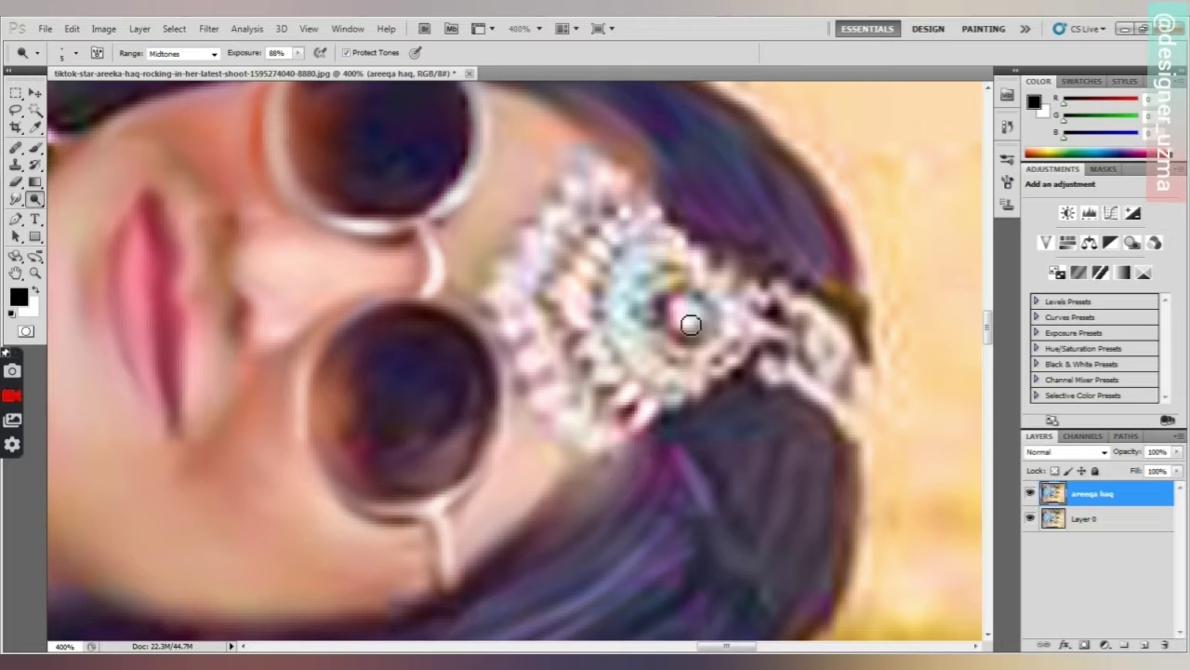
left_click_drag(690, 324, 649, 294)
mouse_move(629, 349)
left_mouse_down()
mouse_move(790, 380)
mouse_move(840, 364)
mouse_move(776, 295)
left_mouse_up()
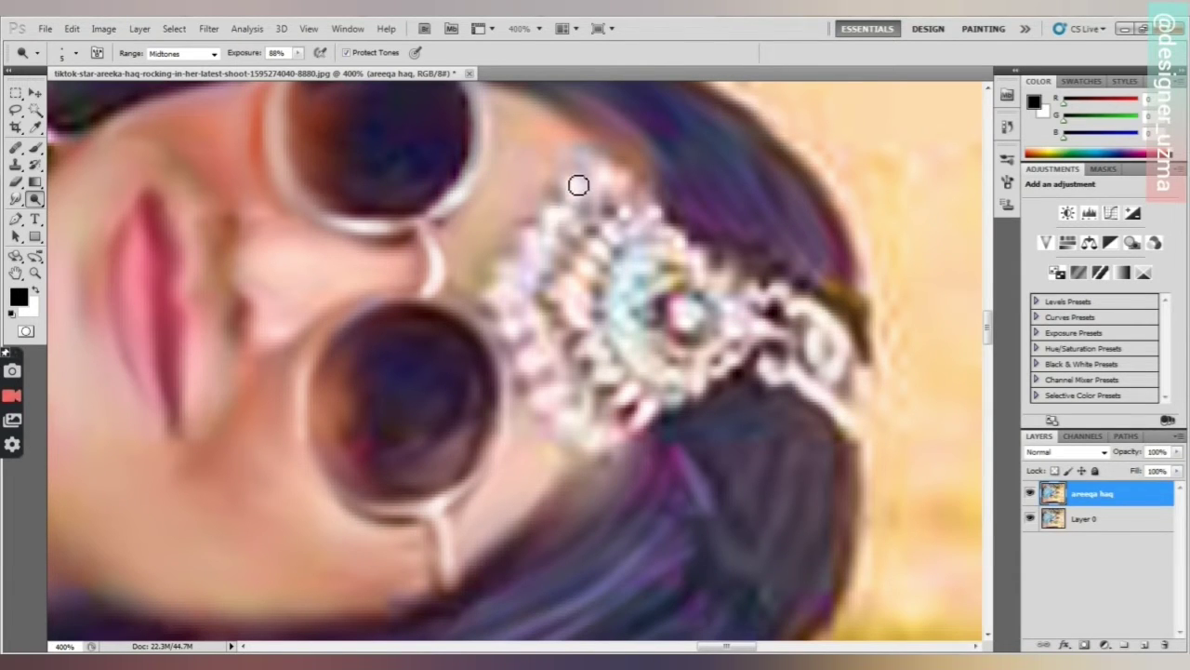
- Smudge the edges of the forehead jewellery and the hair around it at 29% strength
right_click(16, 199)
left_click(82, 226)
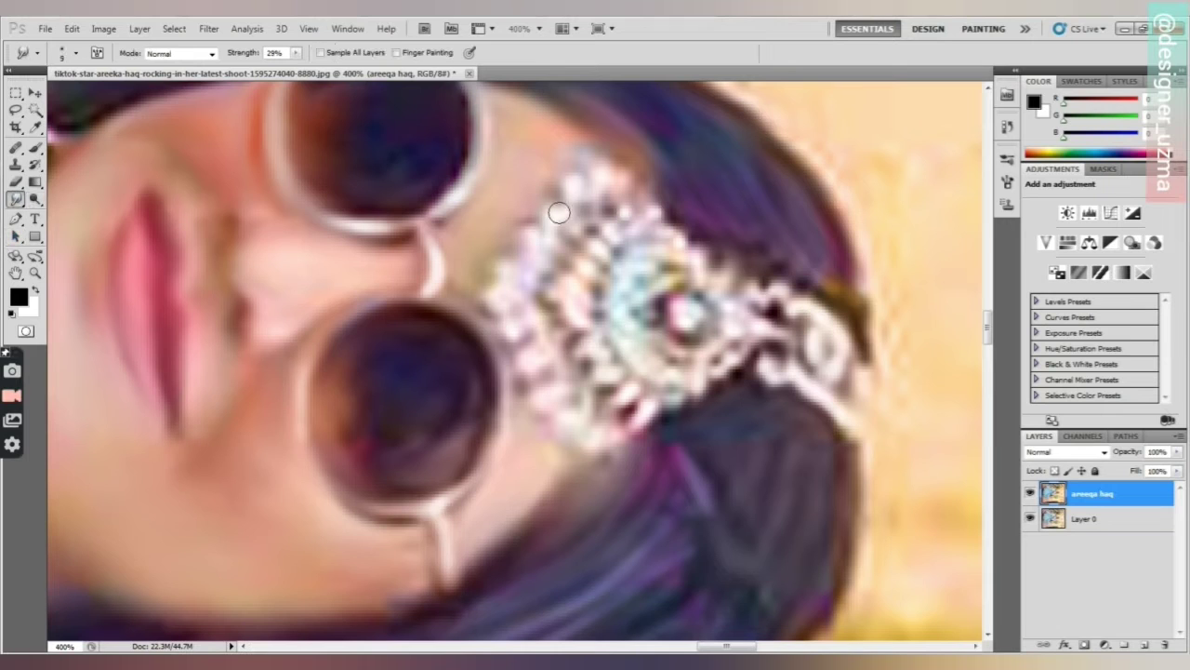
mouse_move(581, 331)
left_mouse_down()
mouse_move(645, 358)
mouse_move(758, 346)
mouse_move(813, 305)
mouse_move(859, 317)
left_mouse_up()
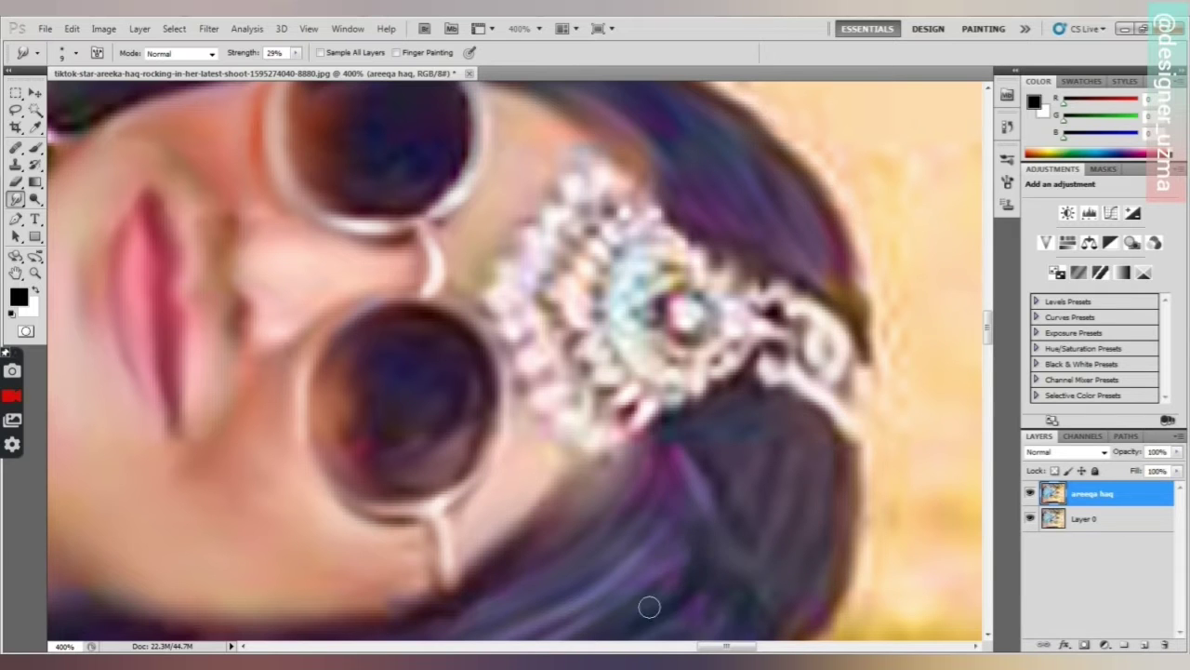
scroll(649, 607, "down", 3)
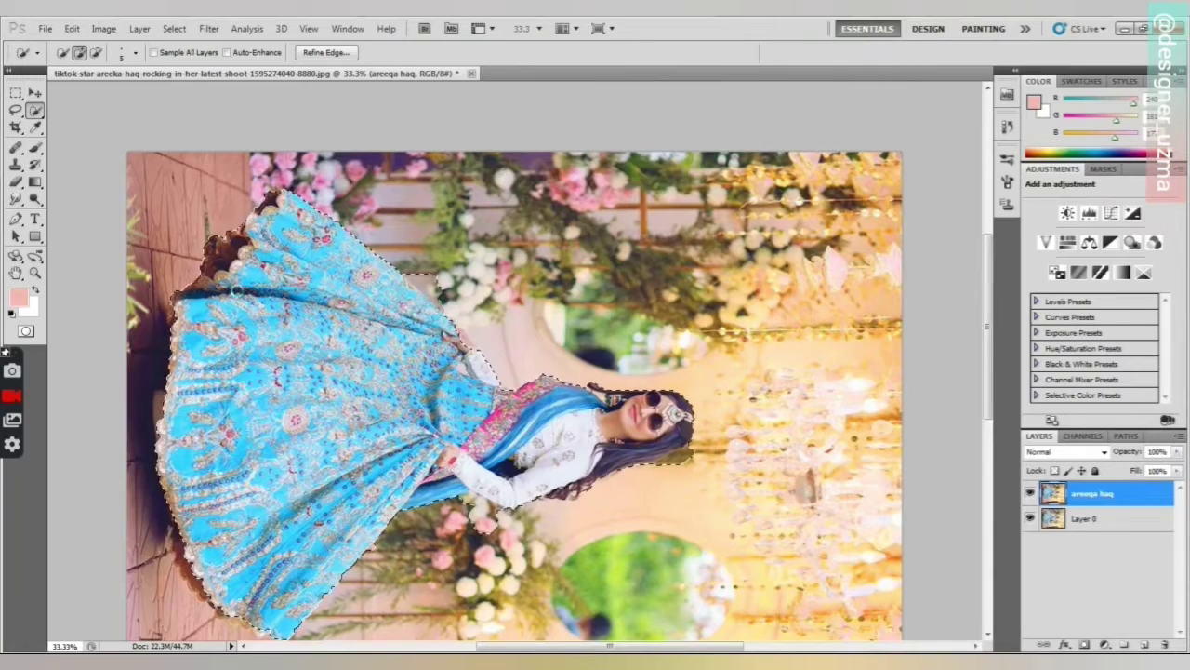
- Subtract the flowers below the bent sleeve from the Quick Selection of the woman
scroll(263, 606, "down", 1)
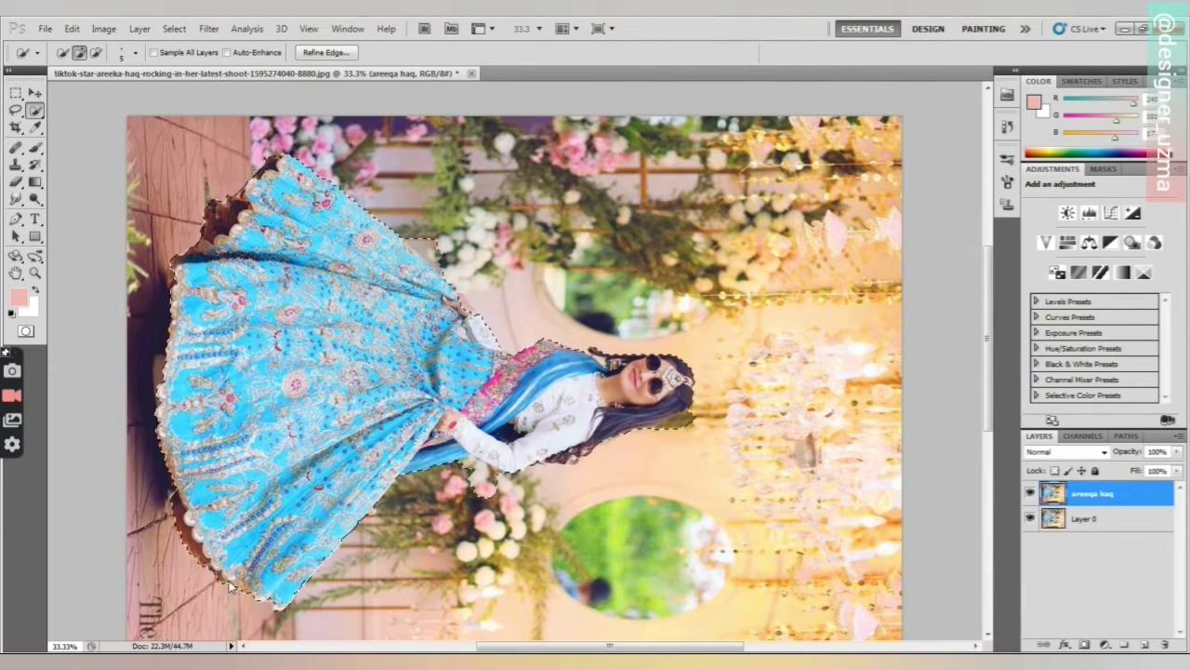
scroll(266, 344, "up", 1)
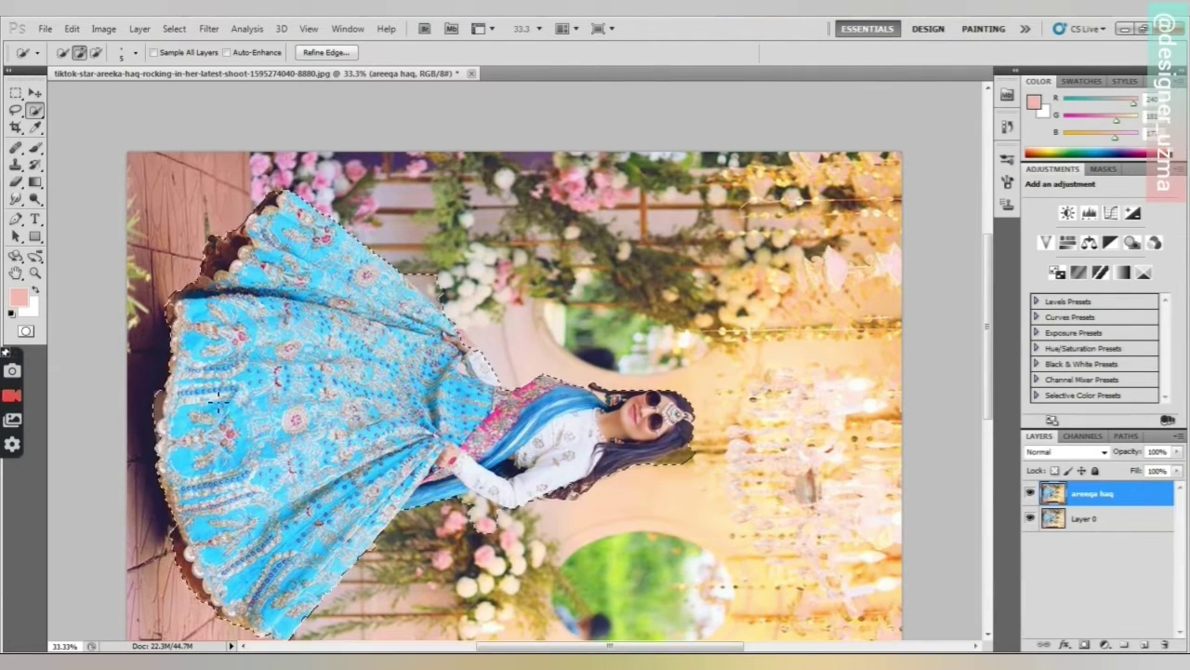
key("ctrl+plus")
key("ctrl+plus")
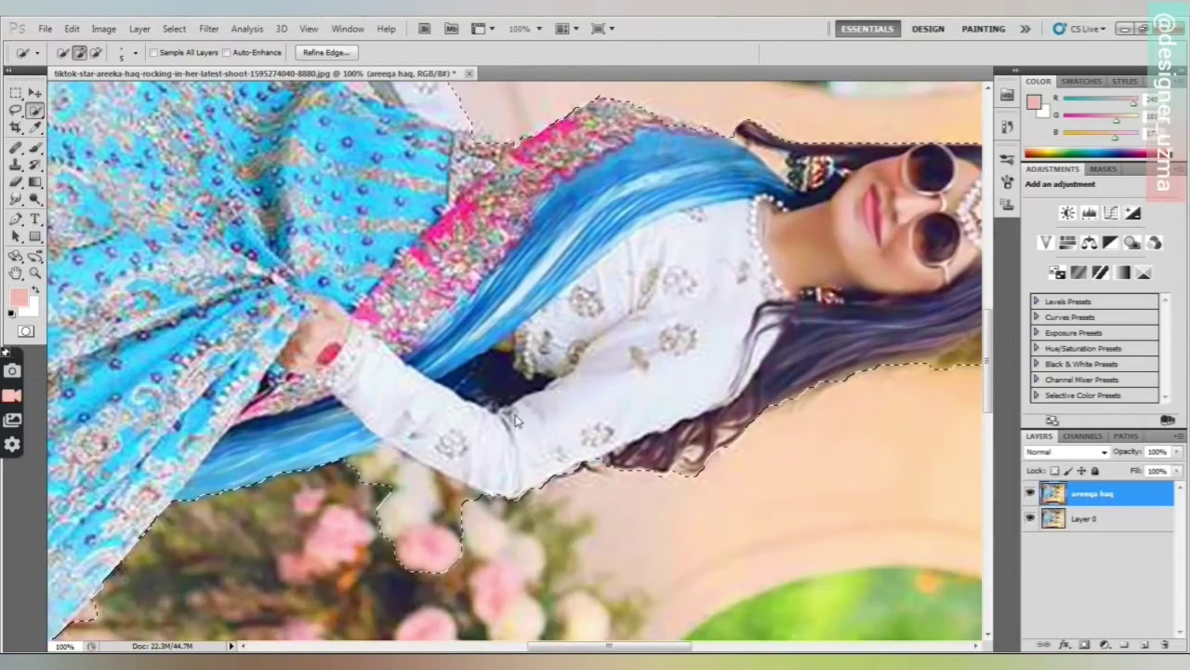
key("ctrl+plus")
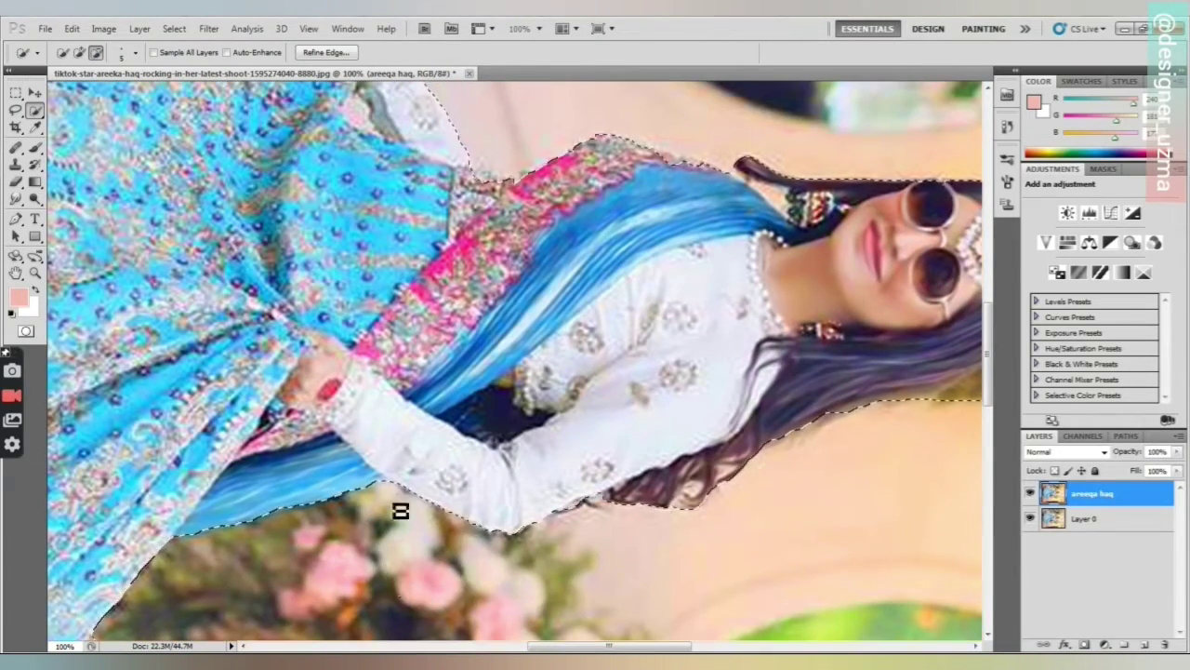
- Add the hand and cuff to the selection, and subtract the background gap between the hair strand and the dupatta
scroll(398, 508, "up", 5)
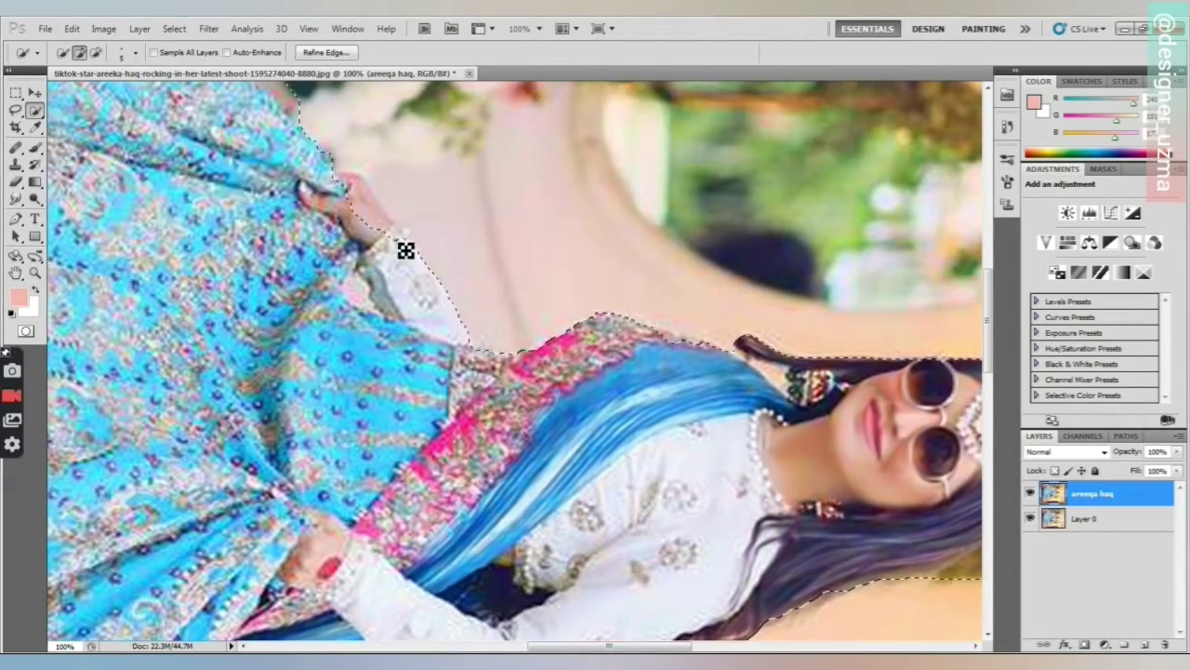
scroll(258, 194, "up", 2)
left_click(96, 53)
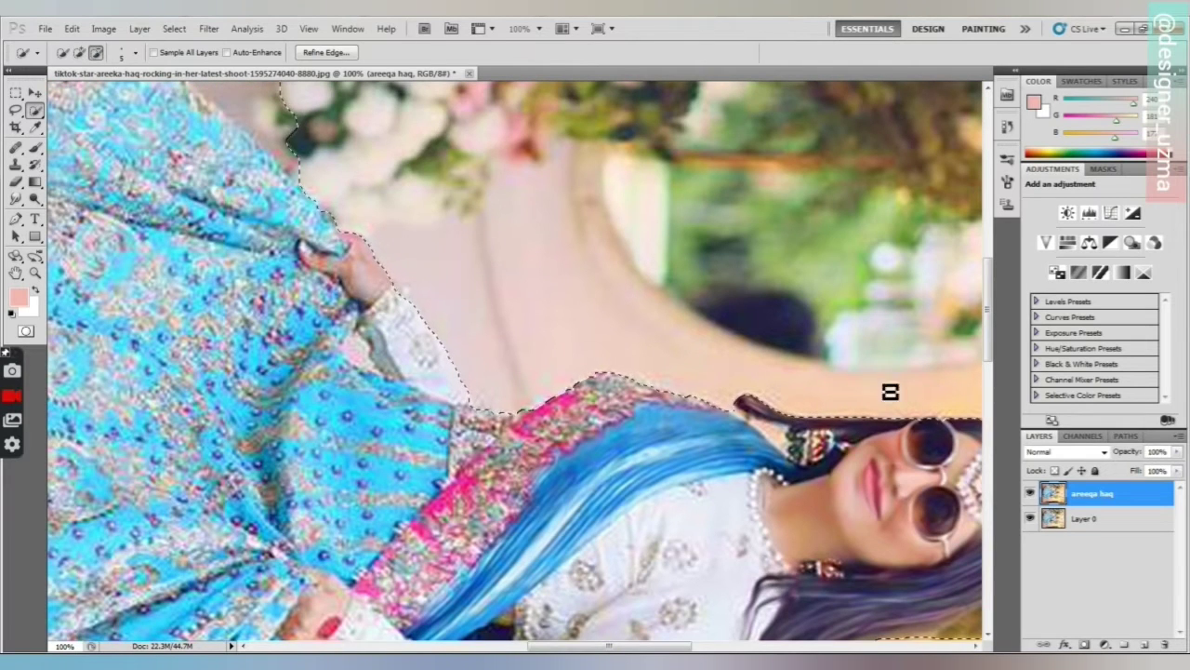
mouse_move(746, 411)
left_mouse_down()
mouse_move(776, 438)
mouse_move(747, 409)
left_mouse_up()
- Subtract the background patch beside the long hair from the Quick Selection so it follows the hair's outer edge
left_click(80, 53)
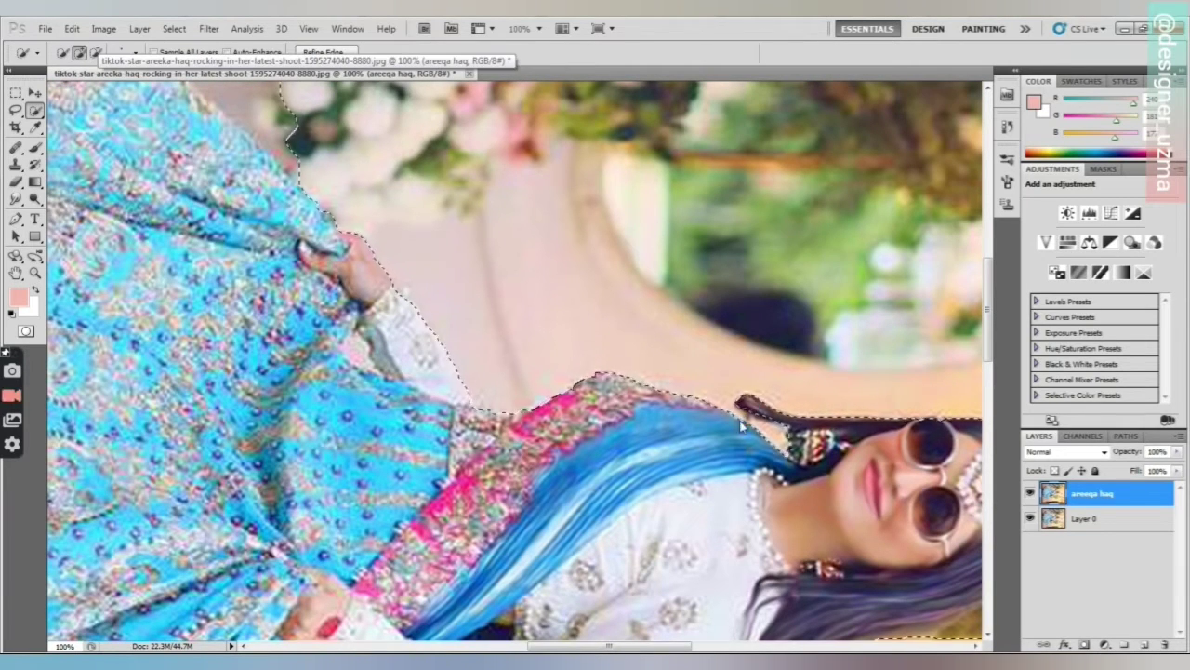
left_click_drag(675, 645, 714, 645)
scroll(819, 520, "down", 3)
left_click(96, 53)
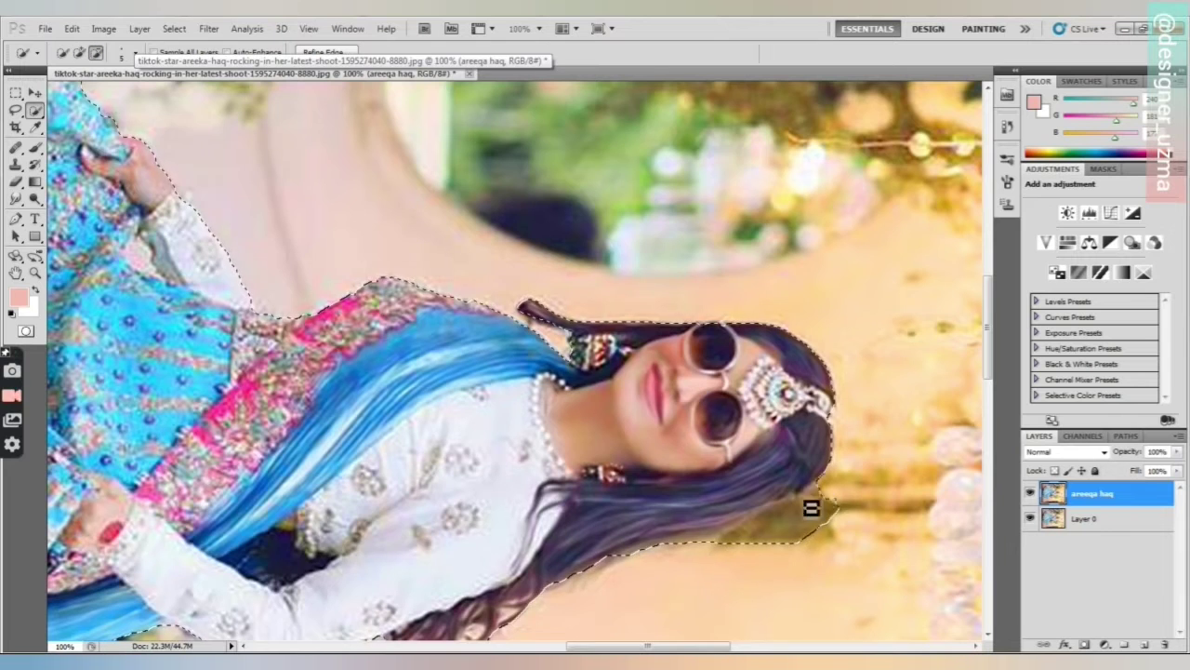
left_click_drag(812, 506, 650, 546)
key("ctrl+z")
left_click_drag(778, 518, 696, 553)
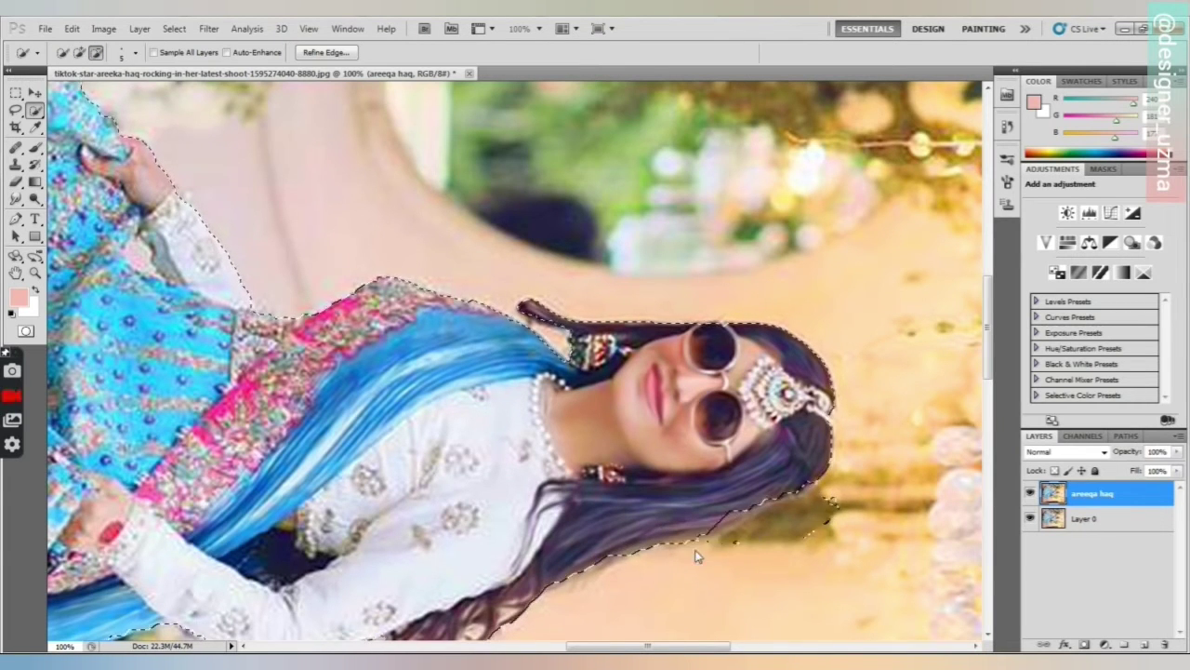
left_click_drag(833, 499, 711, 537)
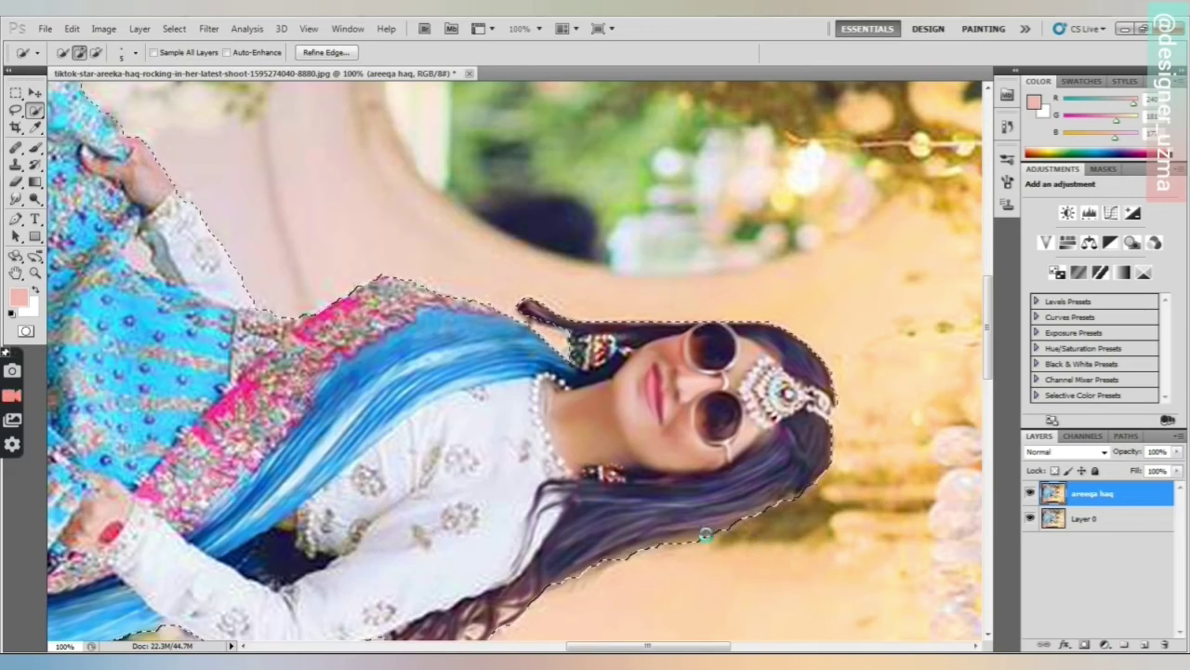
- Put the selected woman on a new layer of her own and hide the areeqa haq layer
left_click_drag(650, 646, 583, 648)
scroll(502, 391, "up", 5)
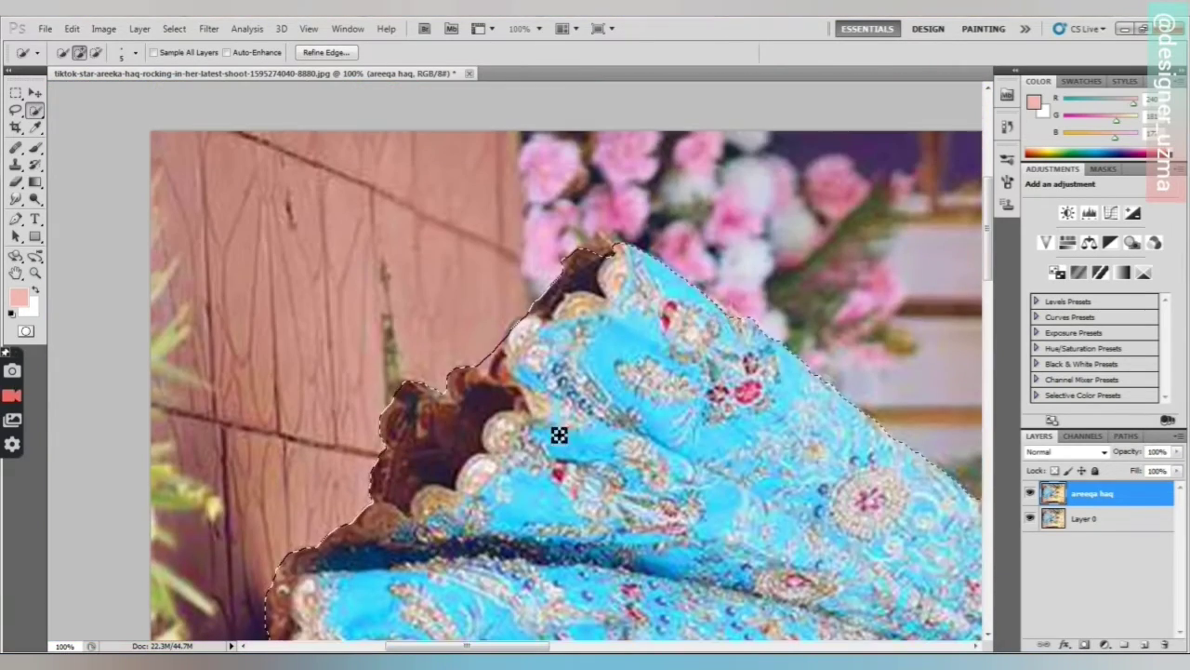
scroll(560, 353, "down", 10)
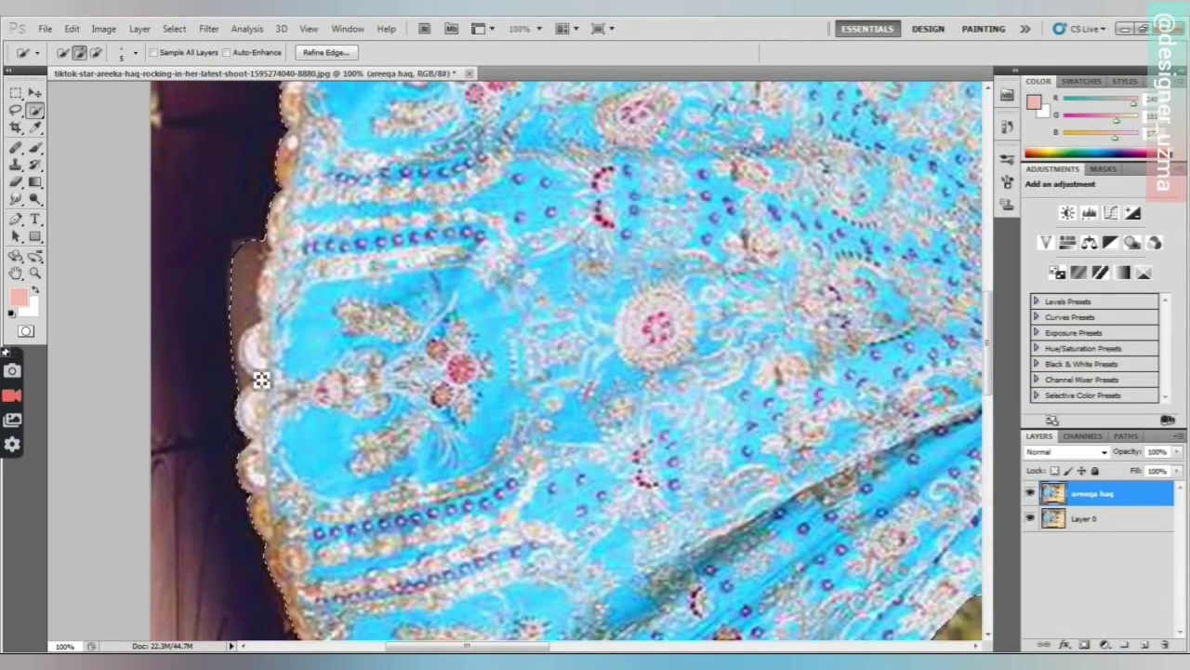
scroll(263, 379, "down", 5)
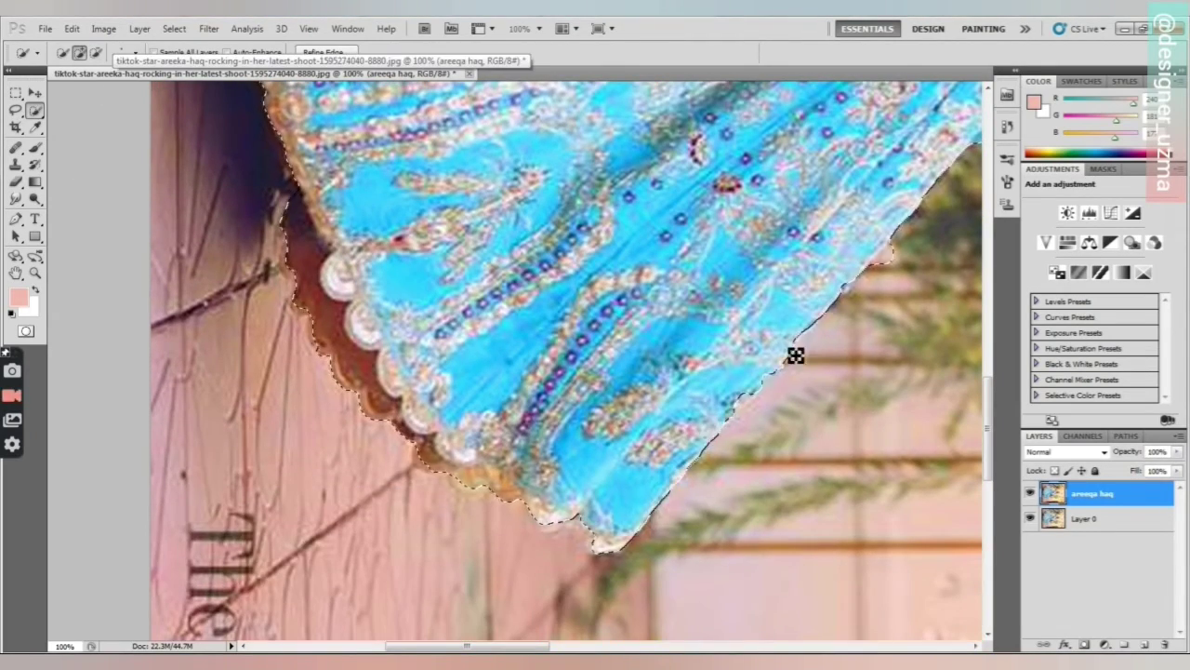
scroll(604, 400, "right", 3)
scroll(592, 379, "up", 1)
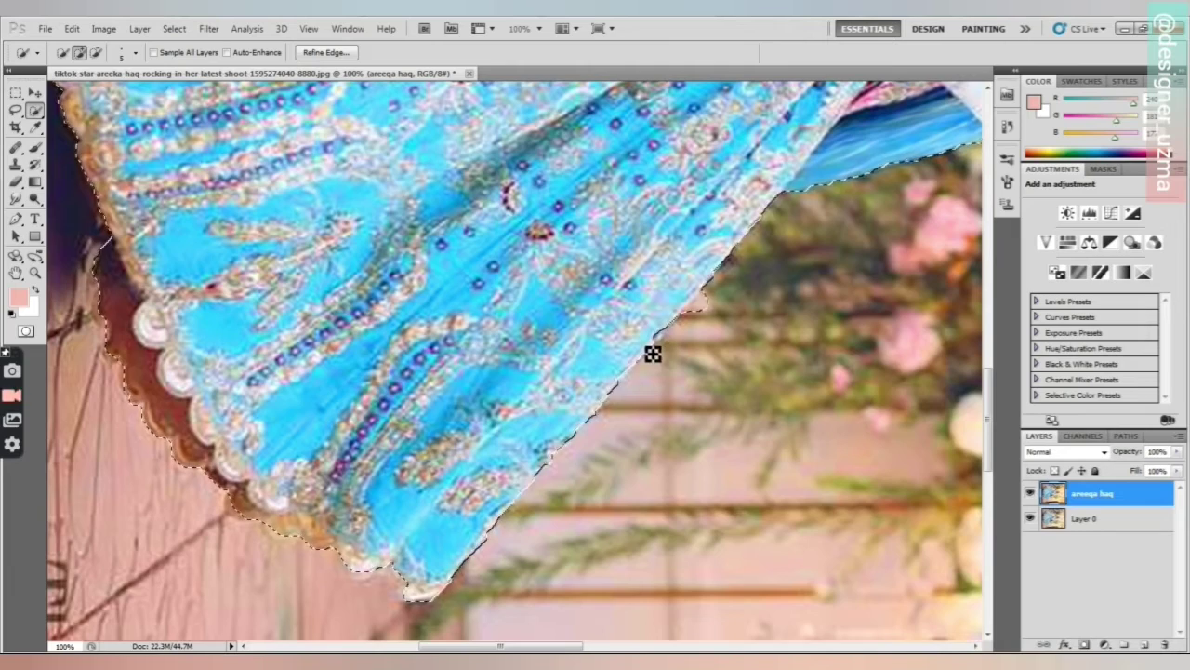
right_click(301, 192)
left_click(351, 330)
left_click(1031, 518)
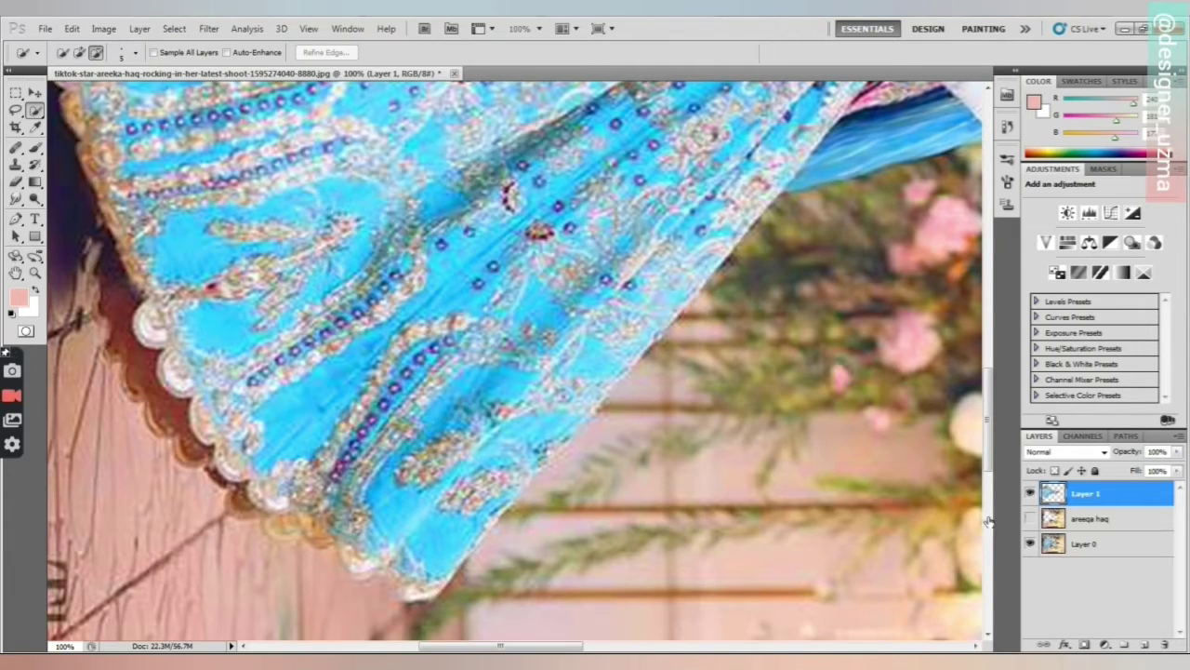
- Hide Layer 0 and erase the leftover background along the skirt's edge near the raised hand on Layer 1
scroll(727, 432, "down", 4)
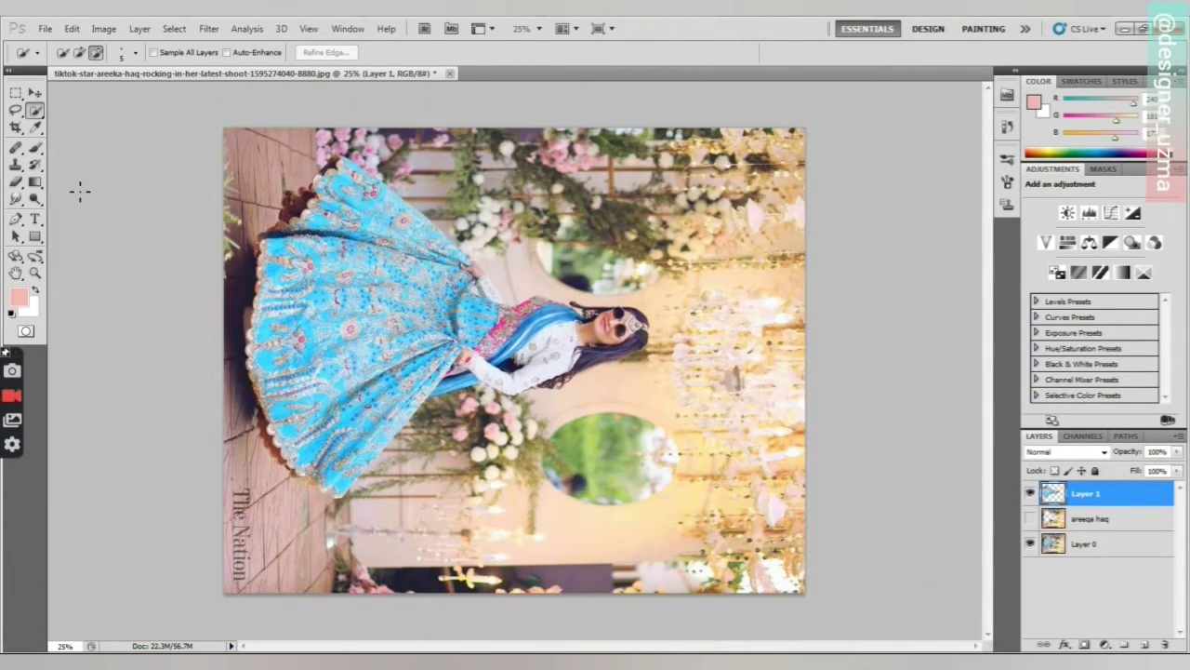
left_click(1030, 544)
left_click(1030, 544)
scroll(449, 480, "up", 4)
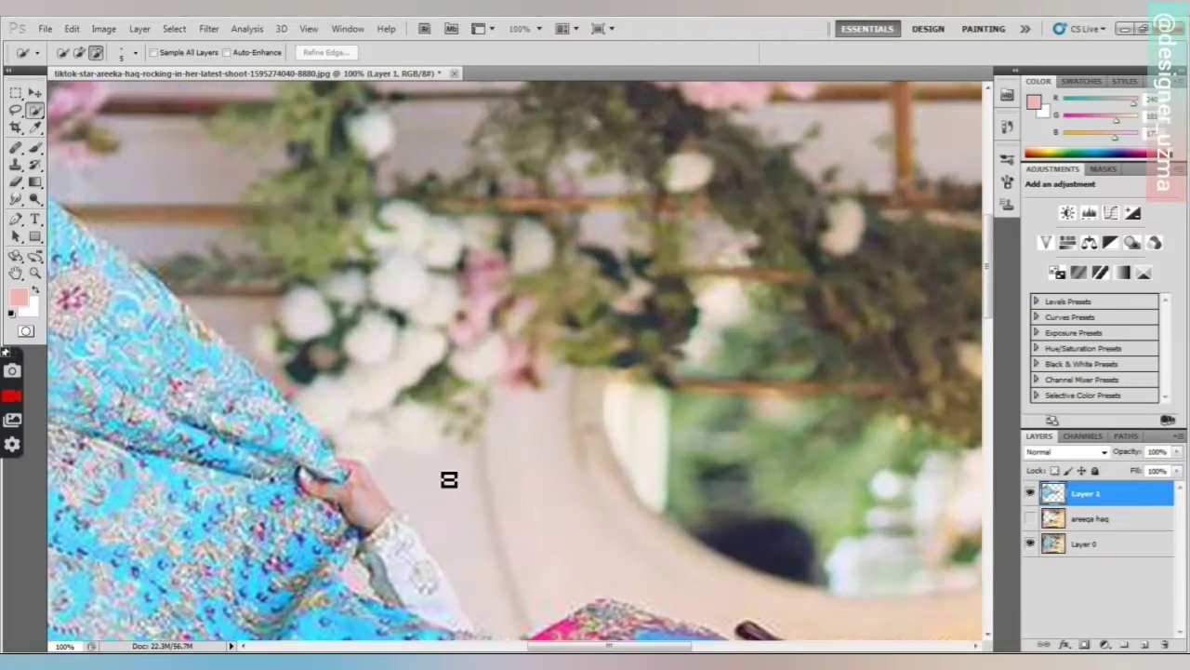
left_click(1029, 543)
key("e")
mouse_move(264, 312)
left_mouse_down()
mouse_move(292, 332)
mouse_move(176, 279)
left_mouse_up()
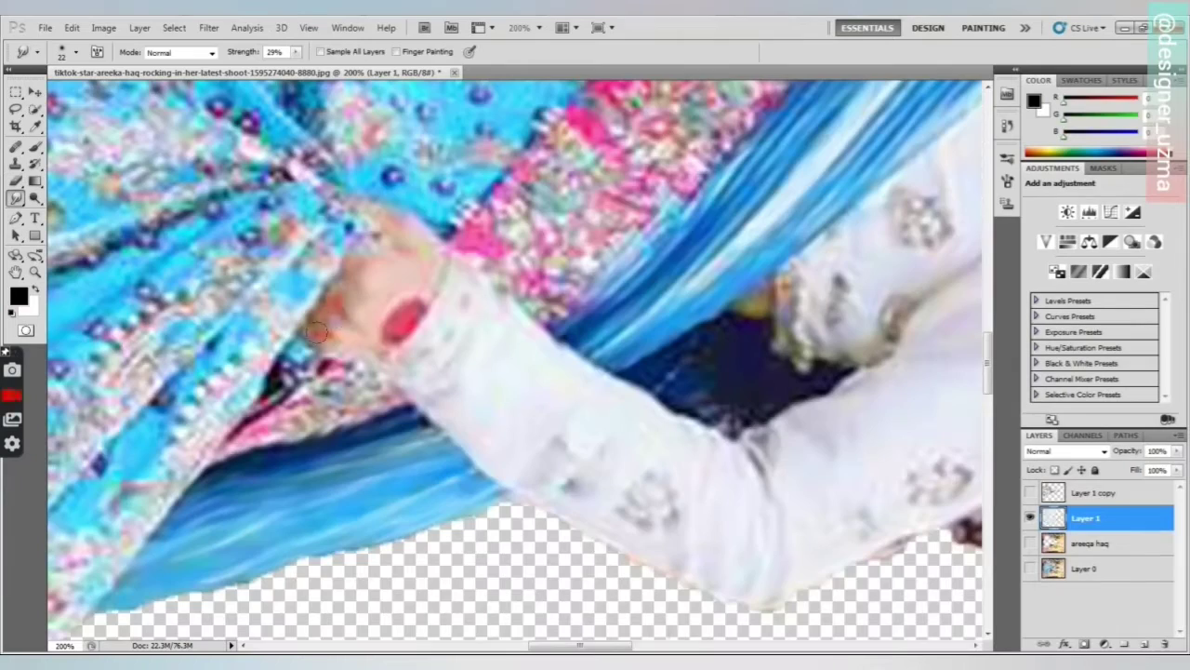
- Smudge the pink embroidered fabric and the blue dupatta below the hand on Layer 1 at 29% strength
scroll(367, 321, "down", 2)
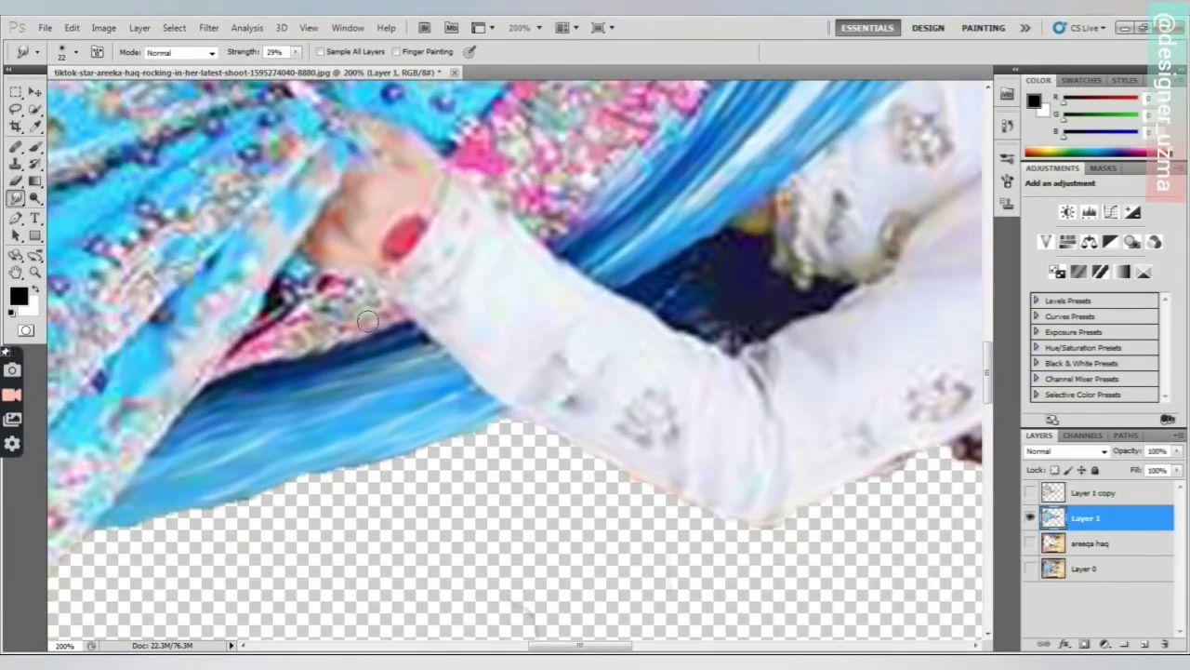
mouse_move(368, 321)
left_mouse_down()
mouse_move(333, 271)
mouse_move(370, 325)
mouse_move(283, 316)
mouse_move(217, 359)
left_mouse_up()
left_click_drag(150, 492, 408, 406)
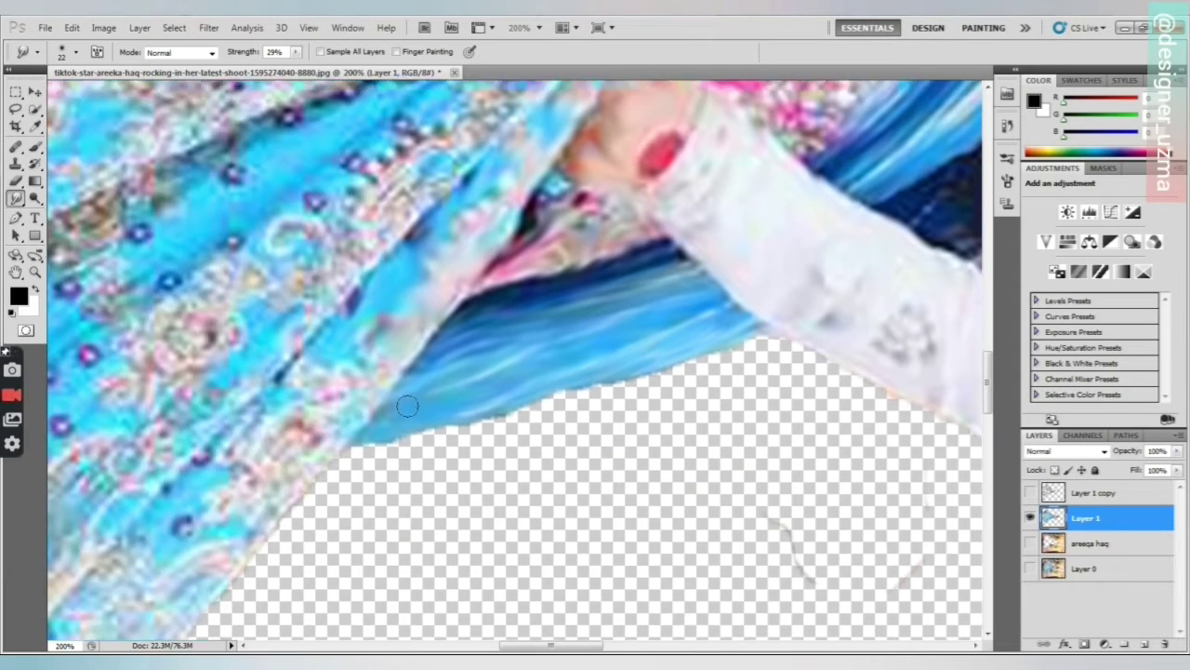
- Smudge the embroidered outer edge of the skirt from the dupatta down to the hem corner at 29% strength
scroll(214, 437, "down", 3)
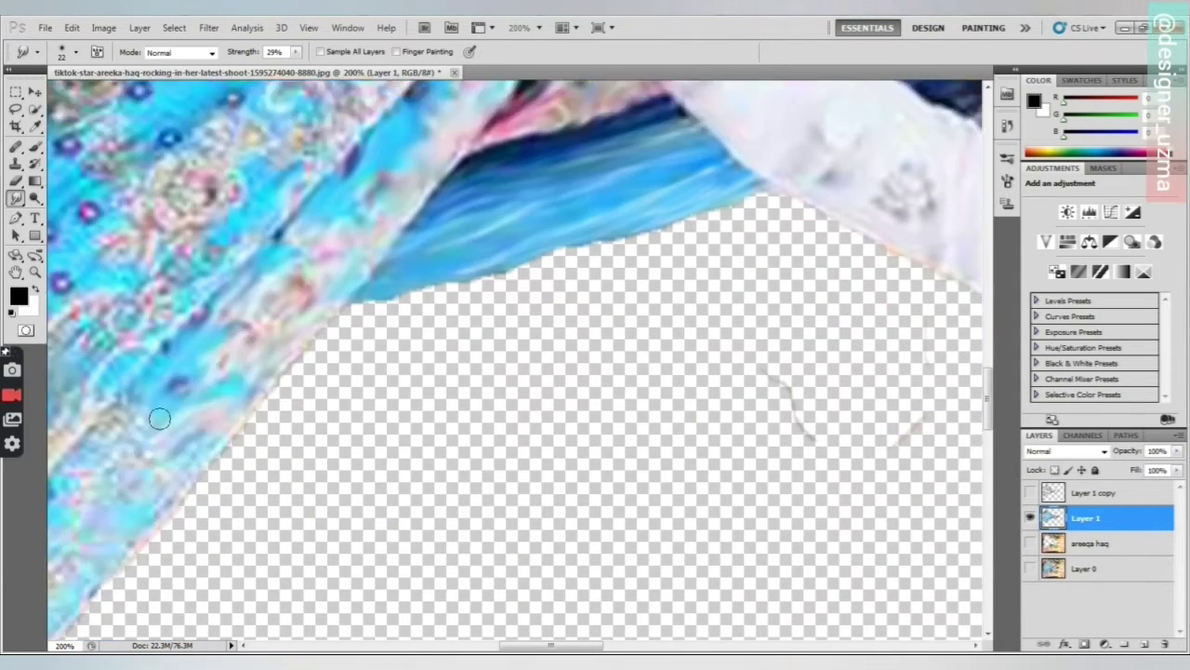
scroll(166, 411, "down", 1)
left_click_drag(549, 645, 519, 646)
scroll(335, 405, "down", 3)
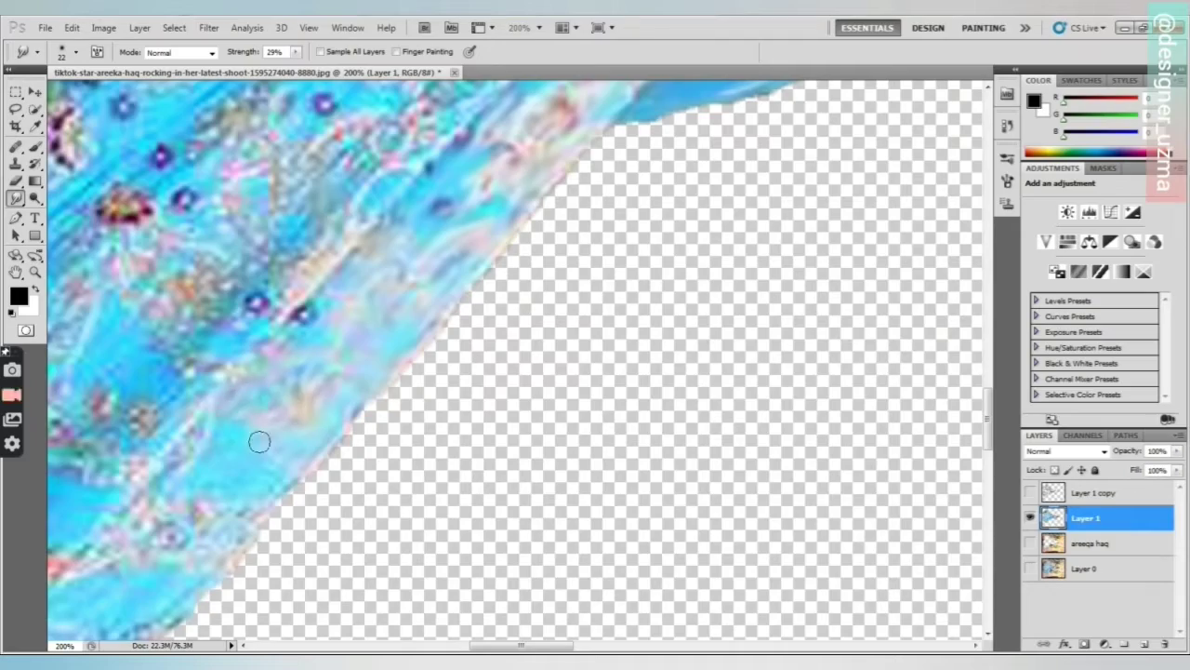
left_click_drag(156, 503, 199, 532)
scroll(196, 563, "down", 3)
left_click_drag(522, 646, 496, 646)
scroll(338, 376, "down", 3)
left_click_drag(295, 423, 170, 486)
left_click_drag(268, 467, 197, 515)
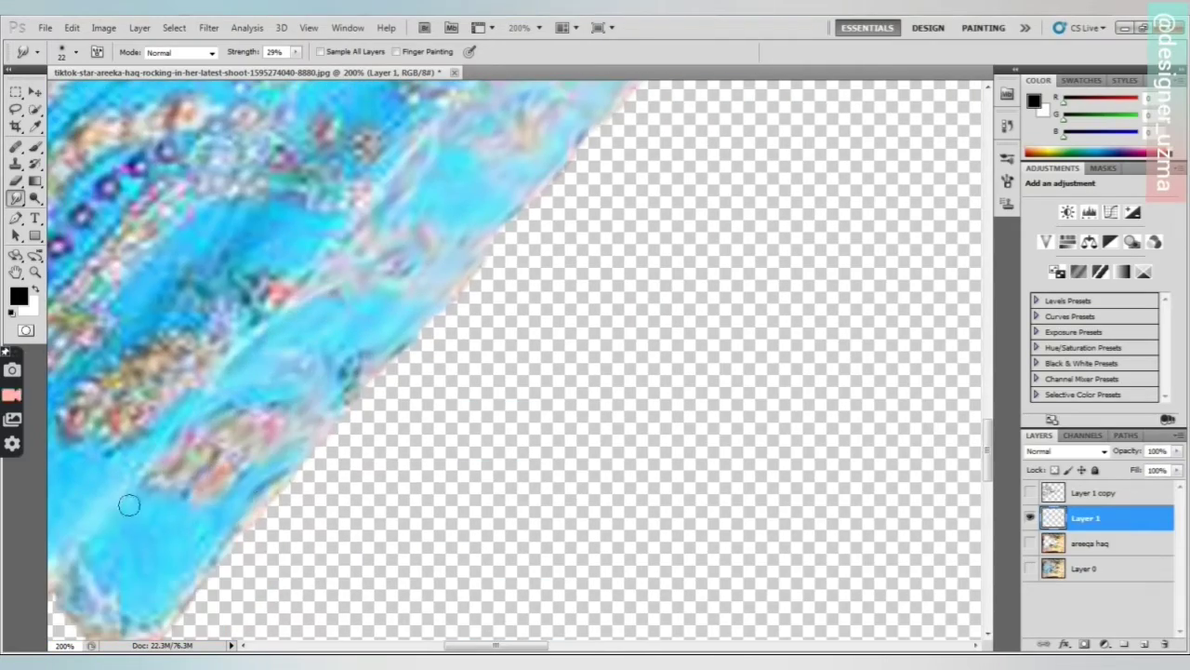
- Compare the smudged skirt edge on Layer 1 with Layer 1 copy by showing and hiding the copy
scroll(121, 596, "down", 1)
key("ctrl+minus")
key("ctrl+minus")
key("ctrl+minus")
key("ctrl+minus")
left_click(1031, 494)
key("ctrl+plus")
key("ctrl+plus")
key("ctrl+plus")
left_click(1030, 494)
key("ctrl+minus")
key("ctrl+minus")
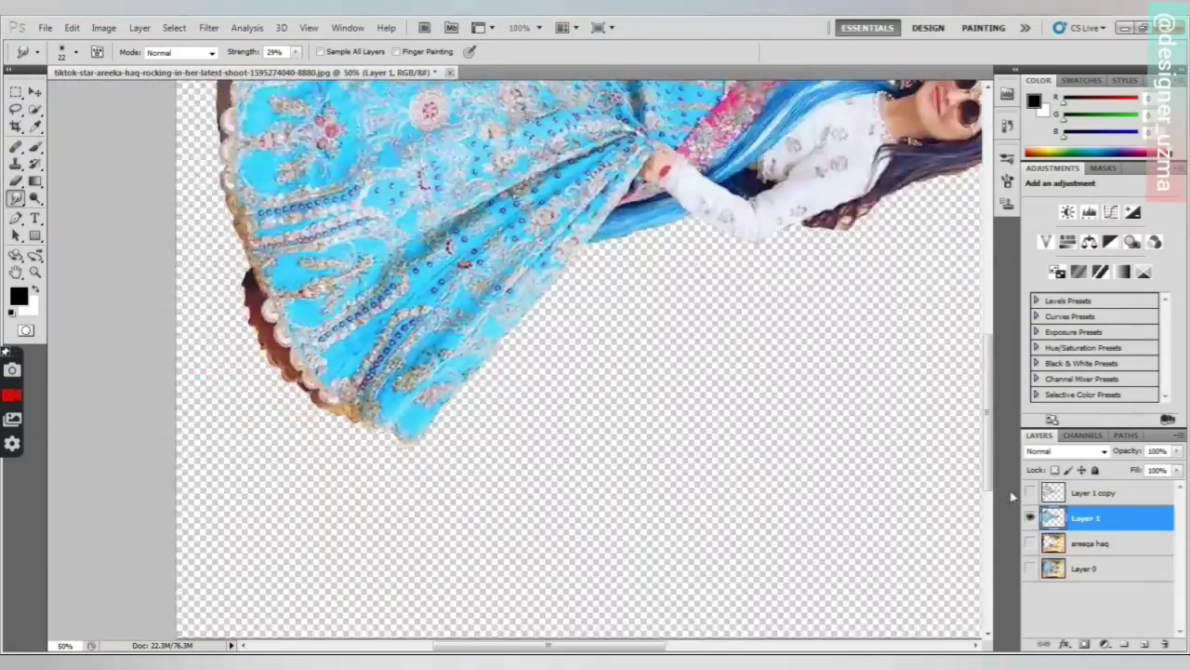
key("ctrl+minus")
scroll(839, 394, "up", 3)
- Rotate the whole image so that the woman stands upright
key("ctrl+plus")
key("ctrl+plus")
key("ctrl+plus")
scroll(671, 437, "right", 3)
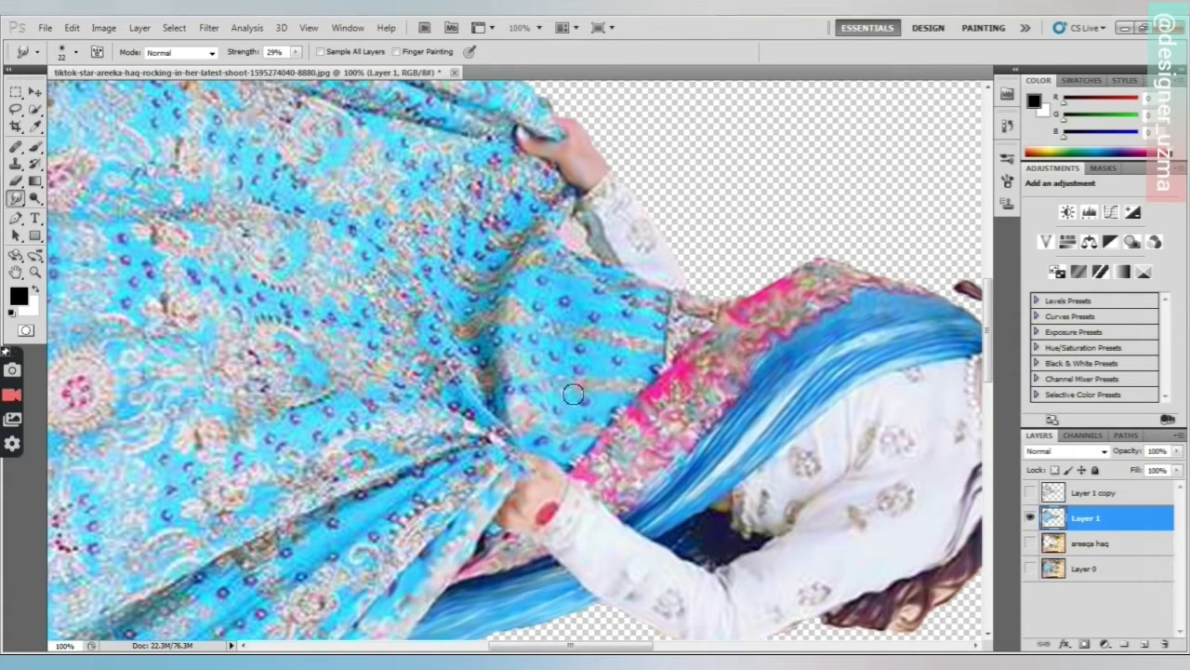
left_click(103, 27)
mouse_move(133, 162)
left_click(423, 191)
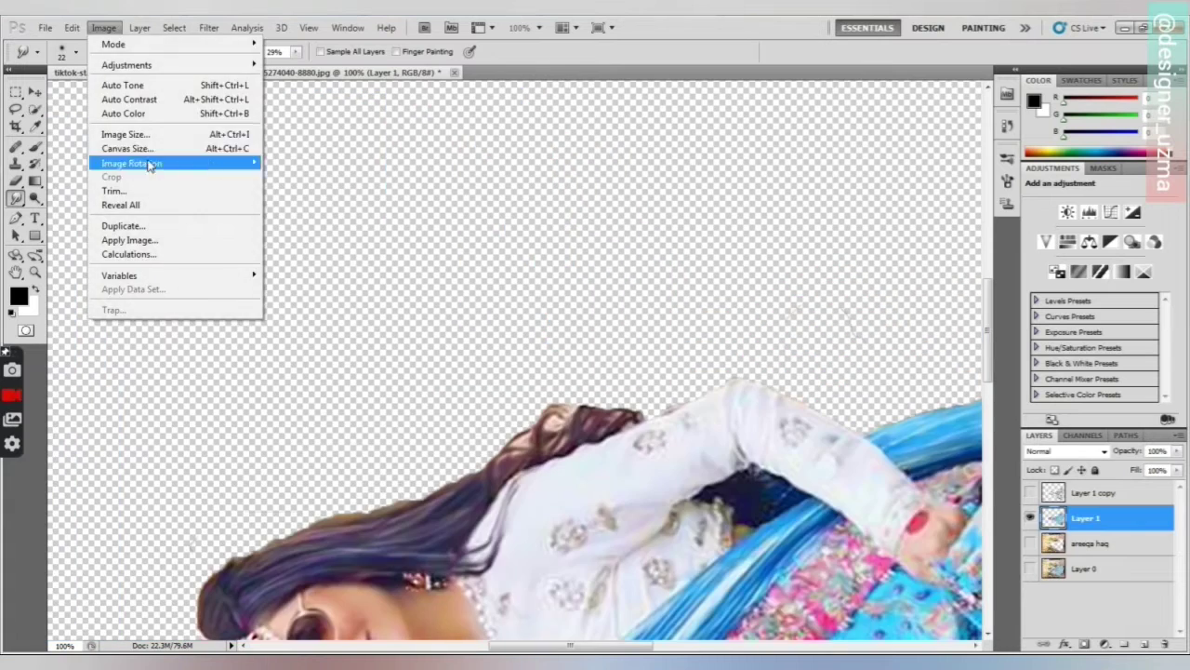
- Smudge the skirt's fabric around the waist and hip between the two hands at 29% strength
scroll(342, 453, "down", 5)
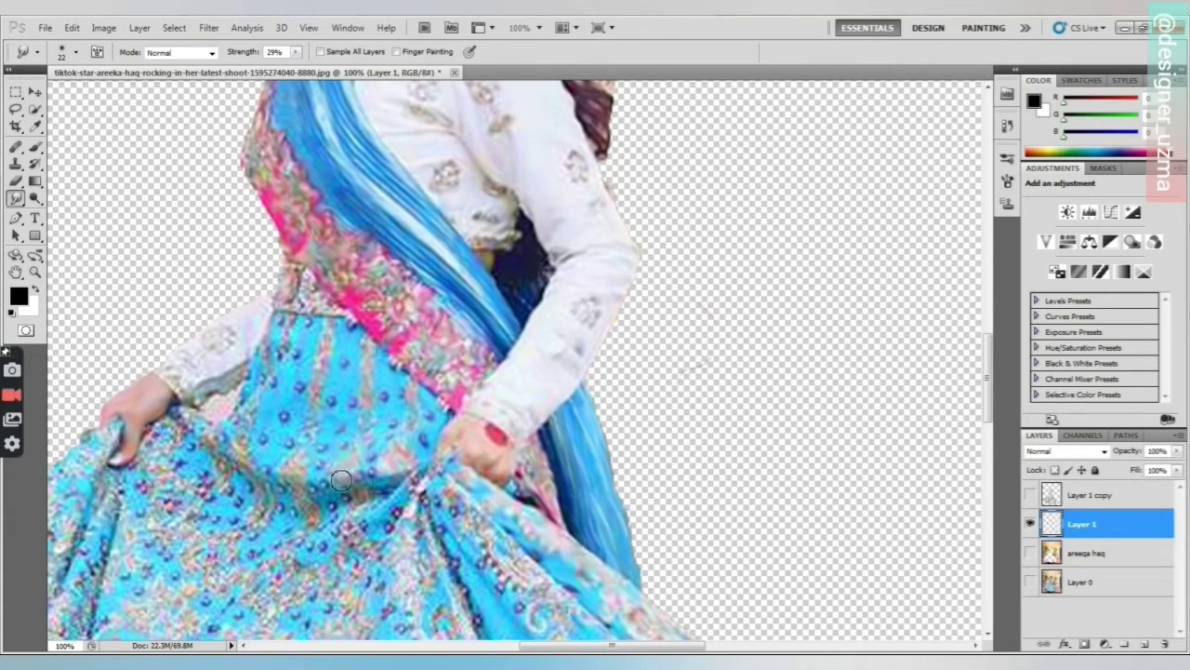
left_click_drag(261, 365, 254, 387)
left_click_drag(300, 426, 305, 443)
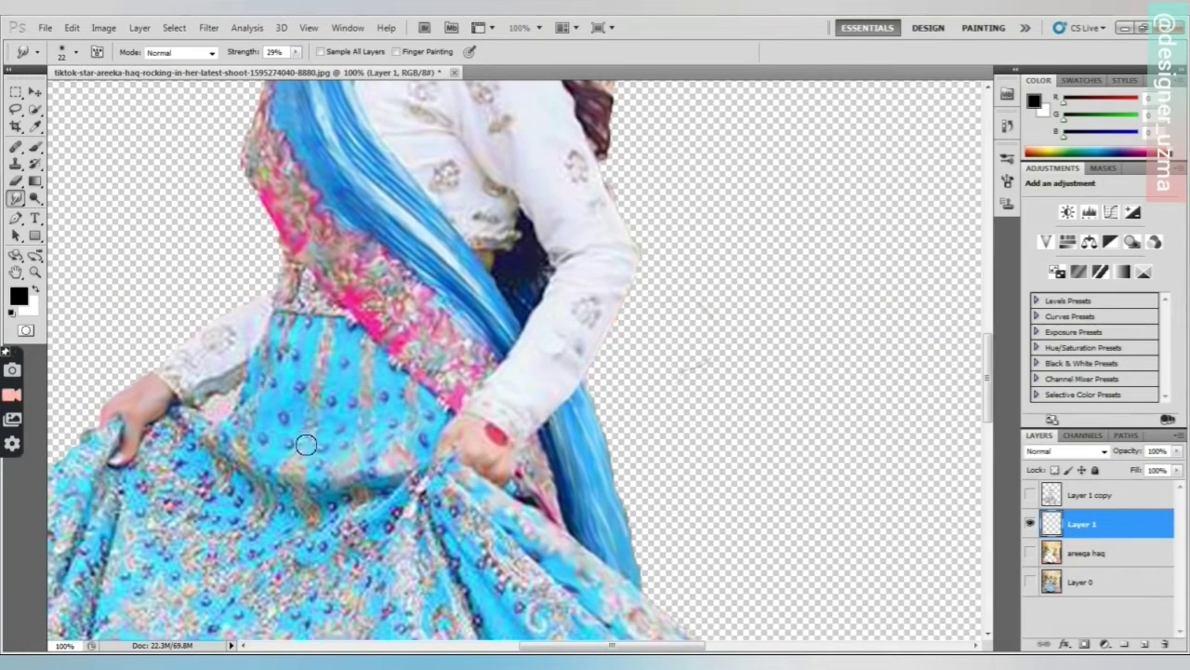
left_click_drag(212, 430, 308, 478)
scroll(445, 399, "down", 1)
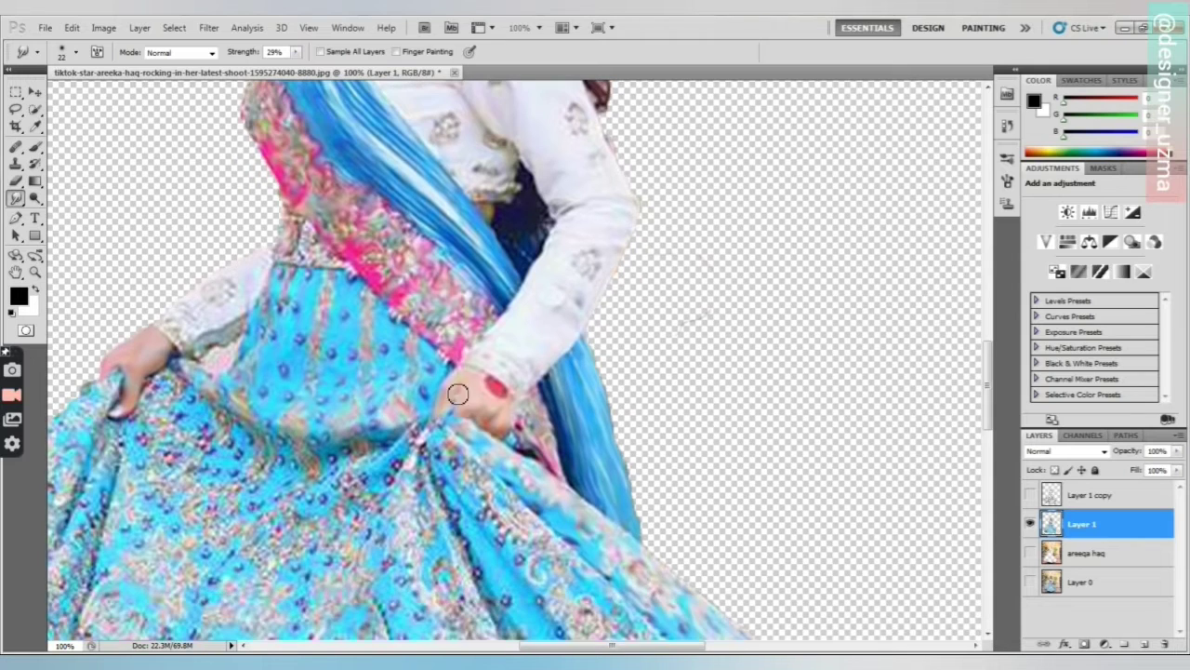
- Smudge the skirt's gathered folds below the hand with the red mark and across the upper middle of the skirt
scroll(458, 393, "down", 2)
mouse_move(441, 355)
left_mouse_down()
mouse_move(543, 469)
mouse_move(572, 480)
mouse_move(456, 417)
mouse_move(476, 412)
mouse_move(546, 480)
left_mouse_up()
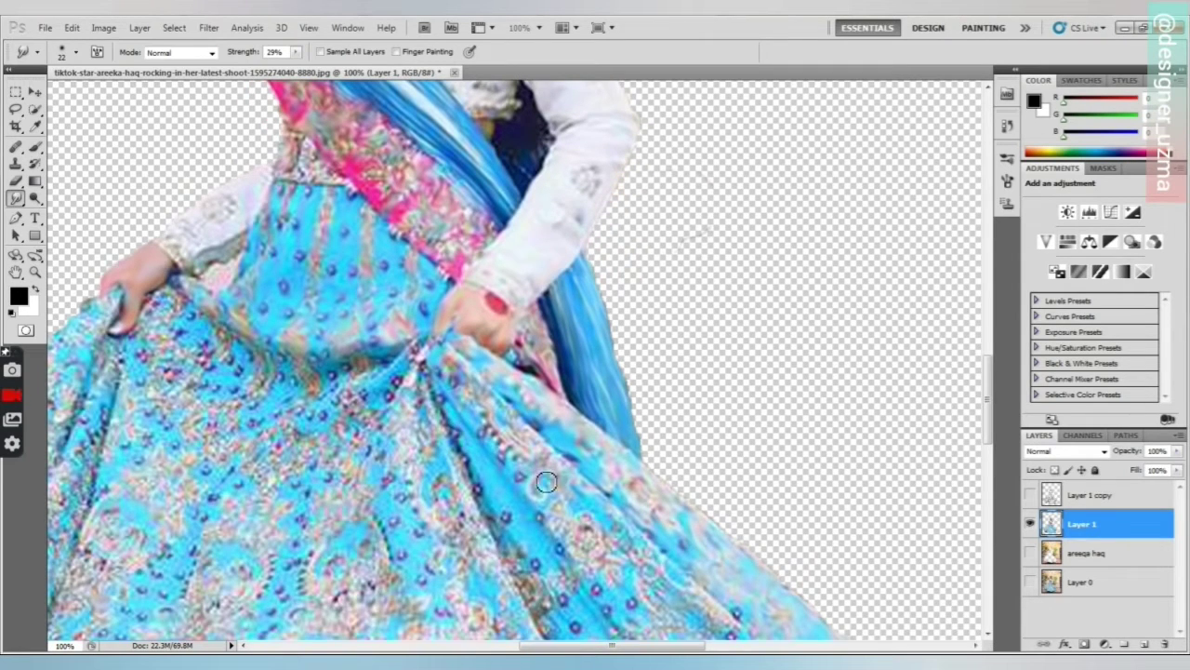
scroll(598, 511, "down", 1)
left_click_drag(335, 345, 409, 340)
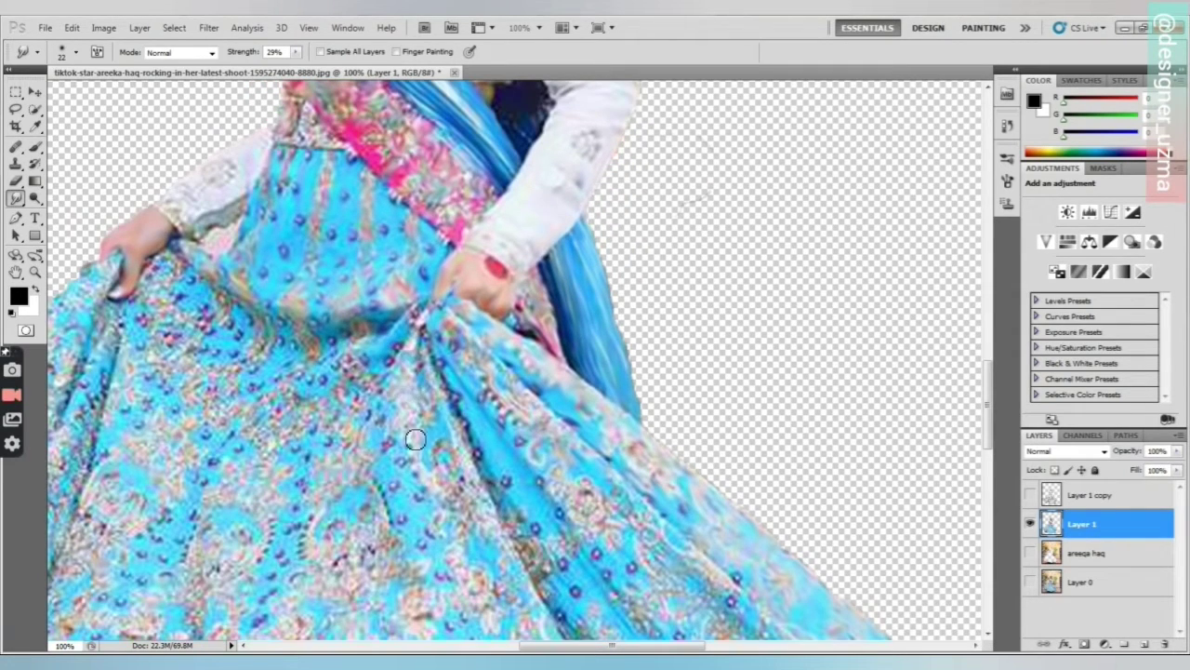
mouse_move(415, 439)
left_mouse_down()
mouse_move(360, 418)
mouse_move(314, 369)
left_mouse_up()
scroll(309, 335, "down", 1)
left_click_drag(279, 288, 213, 296)
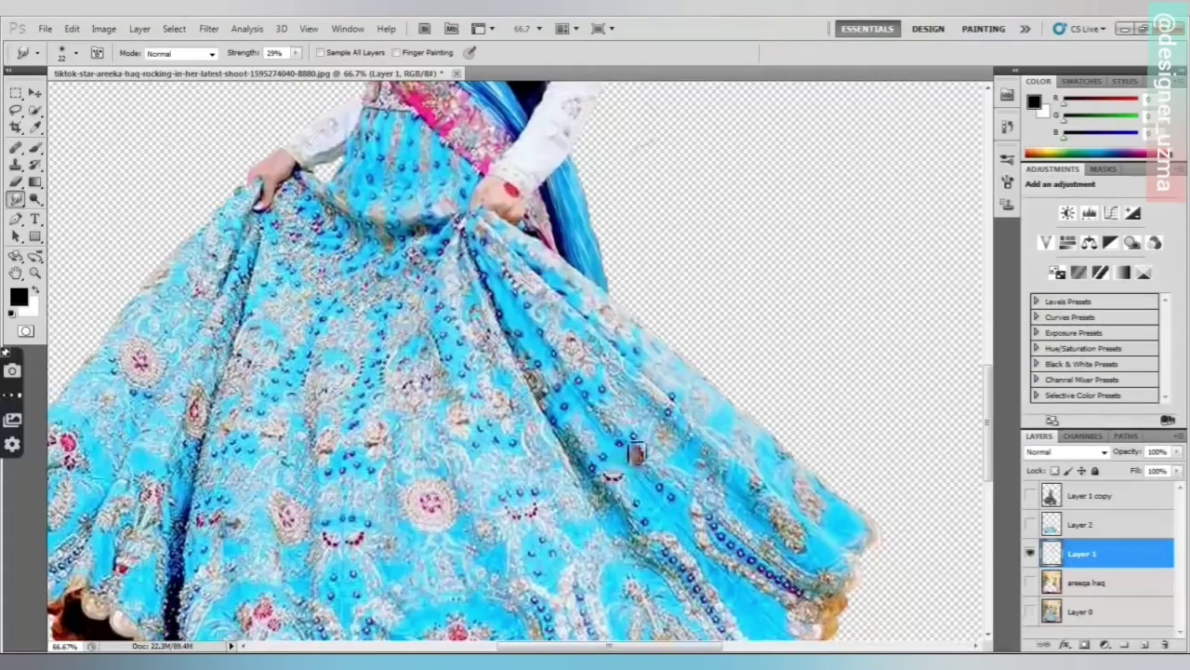
- Smudge the embroidery band and motifs near the skirt's lower right hem along their pattern at 29% strength
mouse_move(632, 454)
left_mouse_down()
mouse_move(645, 430)
mouse_move(651, 443)
mouse_move(705, 443)
mouse_move(675, 514)
left_mouse_up()
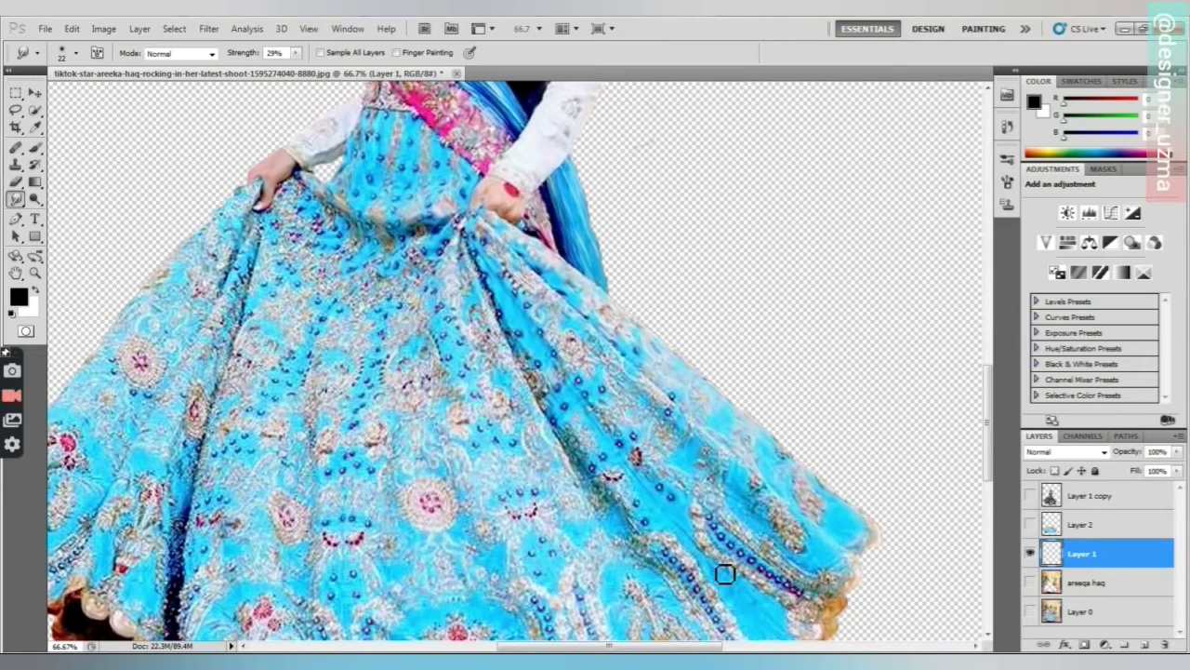
scroll(750, 584, "down", 1)
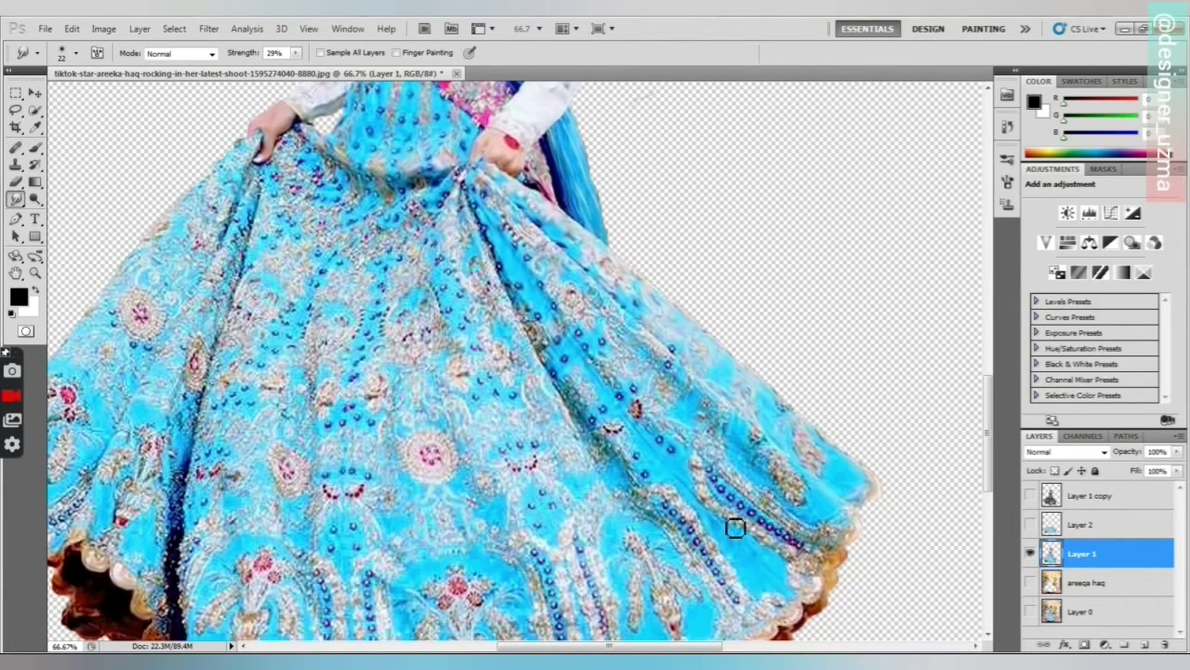
scroll(723, 518, "up", 1)
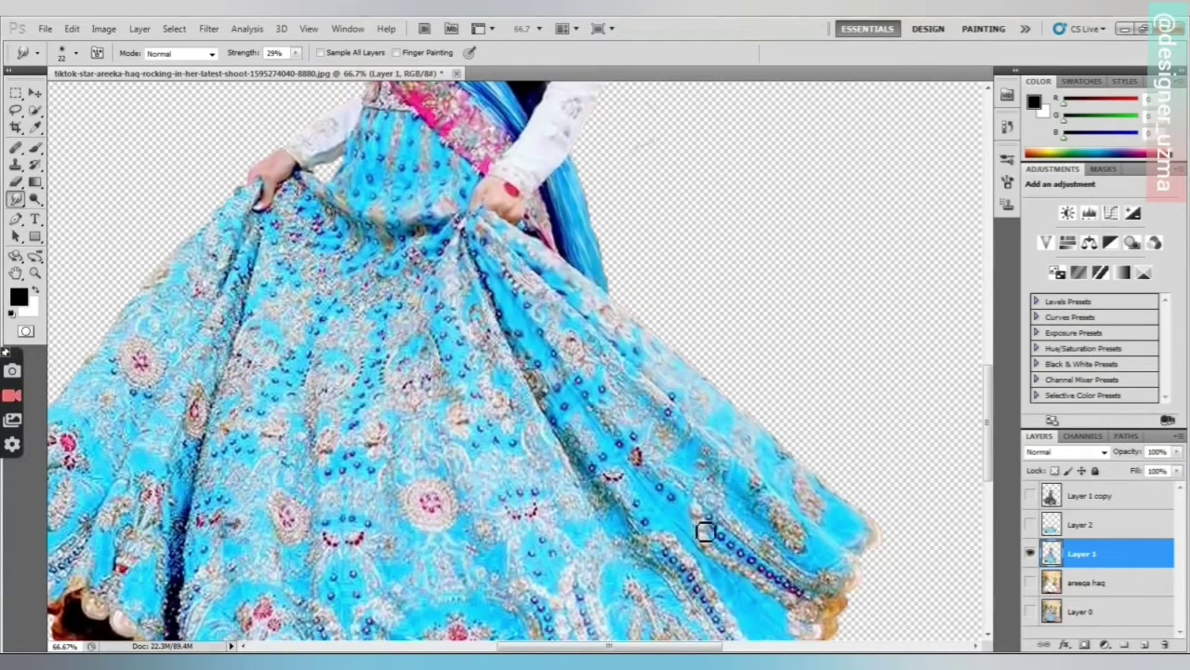
left_click_drag(705, 532, 788, 600)
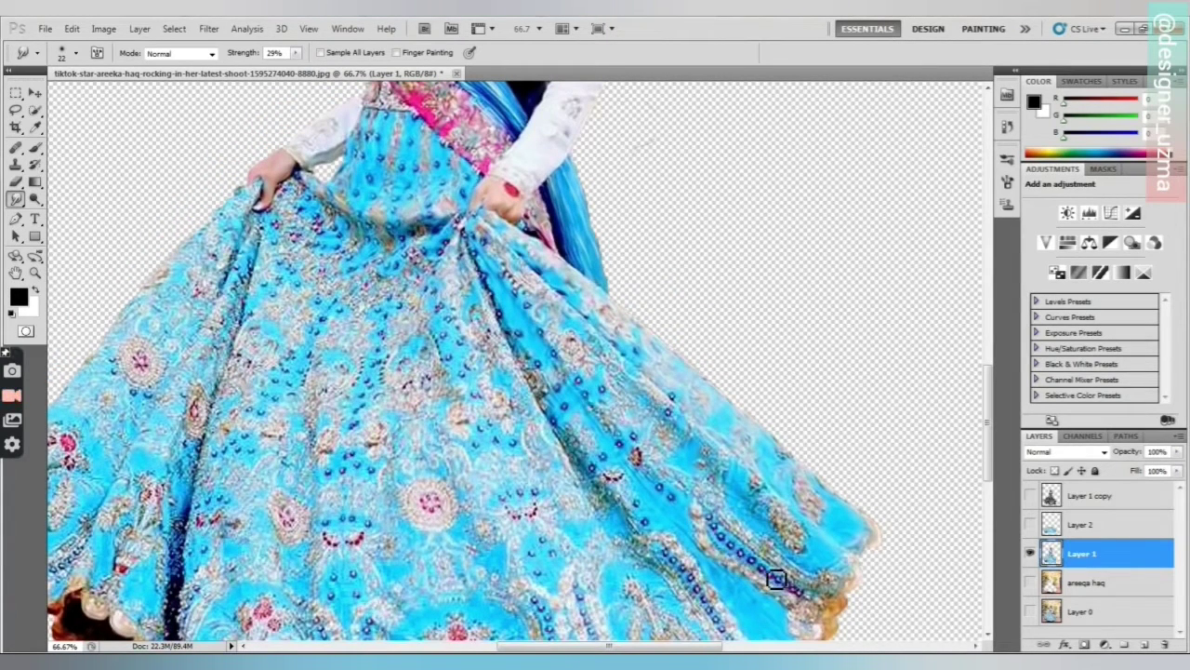
mouse_move(733, 556)
left_mouse_down()
mouse_move(739, 566)
mouse_move(720, 537)
left_mouse_up()
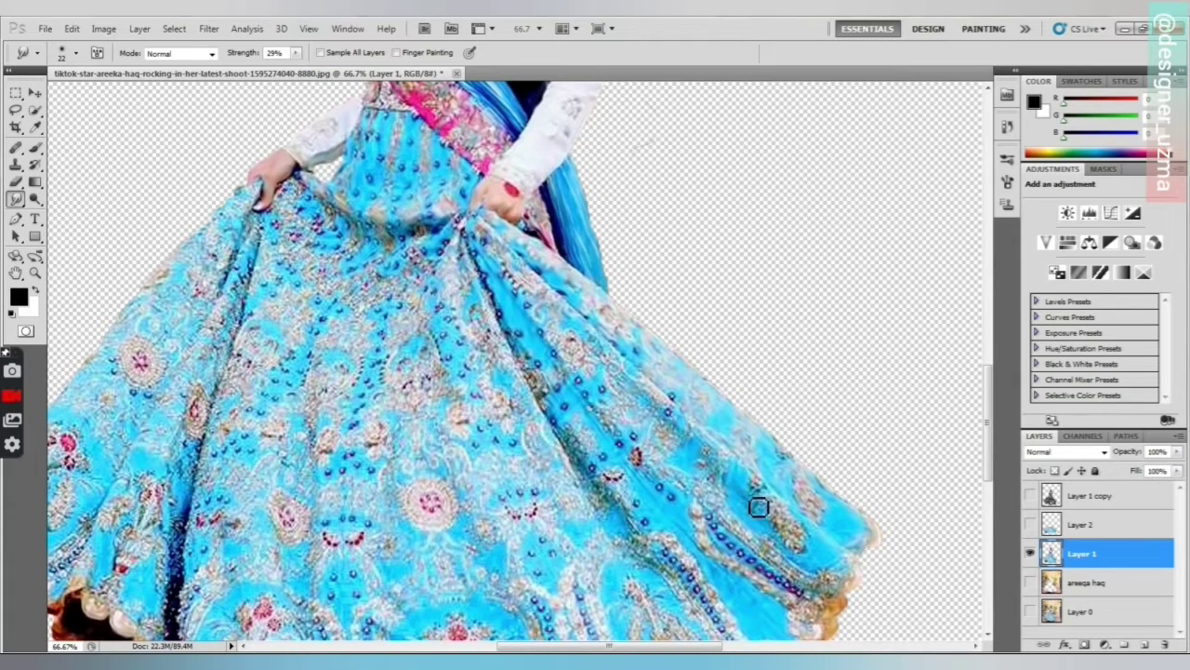
left_click_drag(747, 502, 794, 554)
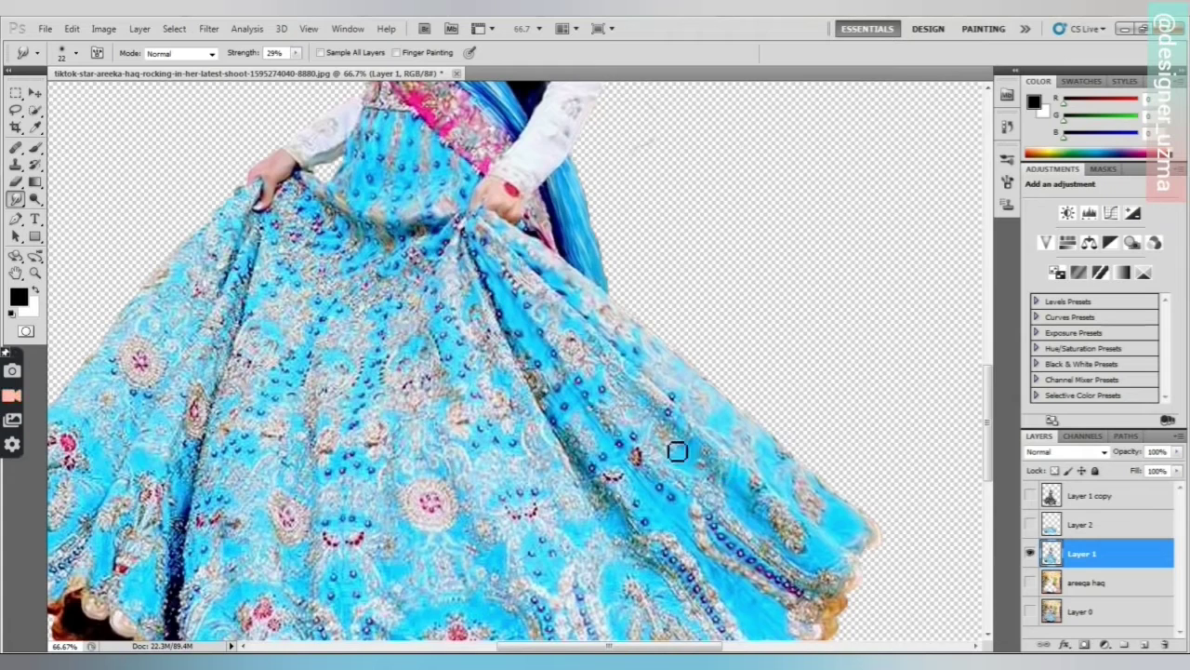
- Smudge the long diagonal pleats running from the gathered hand down the right half of the skirt
mouse_move(656, 433)
left_mouse_down()
mouse_move(670, 414)
mouse_move(548, 334)
mouse_move(619, 351)
left_mouse_up()
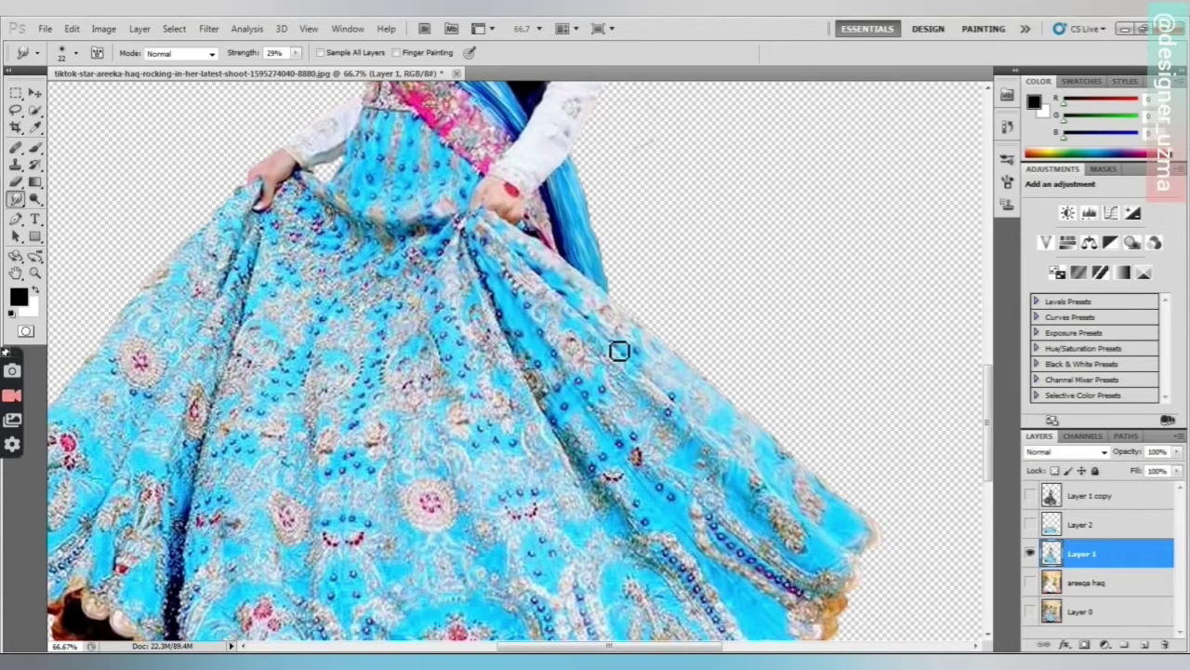
left_click_drag(563, 320, 543, 311)
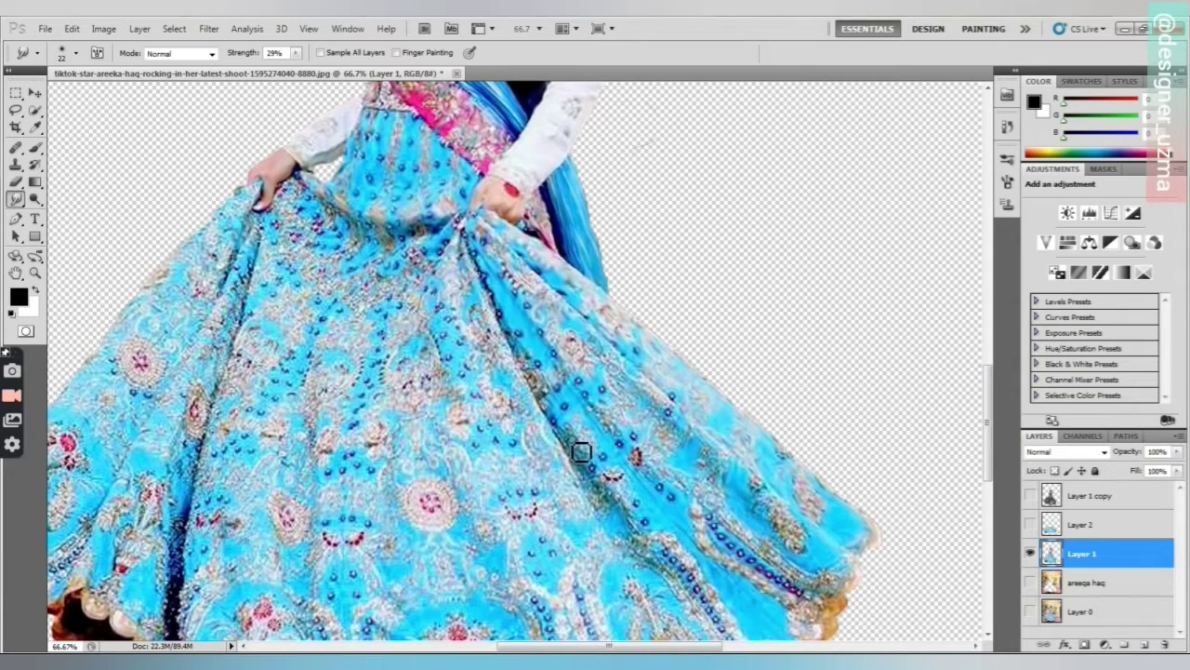
scroll(595, 417, "down", 1)
mouse_move(597, 412)
left_mouse_down()
mouse_move(595, 399)
mouse_move(567, 394)
mouse_move(605, 447)
mouse_move(662, 478)
mouse_move(627, 500)
mouse_move(656, 529)
mouse_move(648, 542)
mouse_move(675, 560)
left_mouse_up()
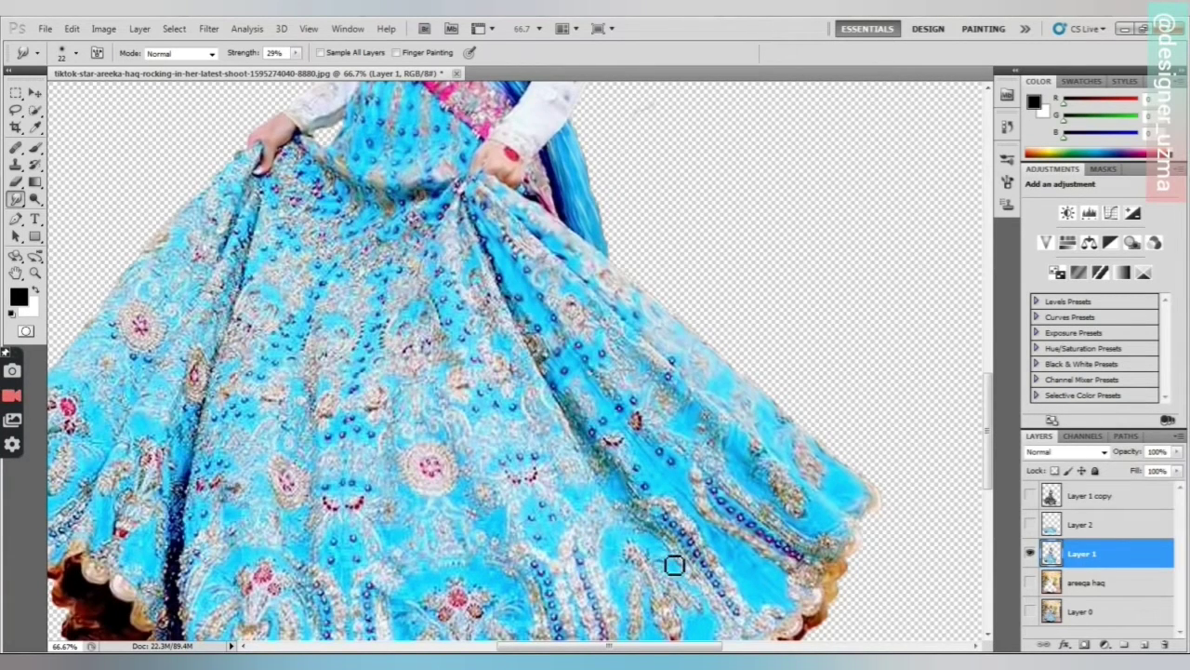
- Smudge the embroidery motif at the skirt's lower right hem and the pleat running up toward the hand with the red mark
scroll(646, 505, "down", 1)
left_click_drag(617, 489, 621, 509)
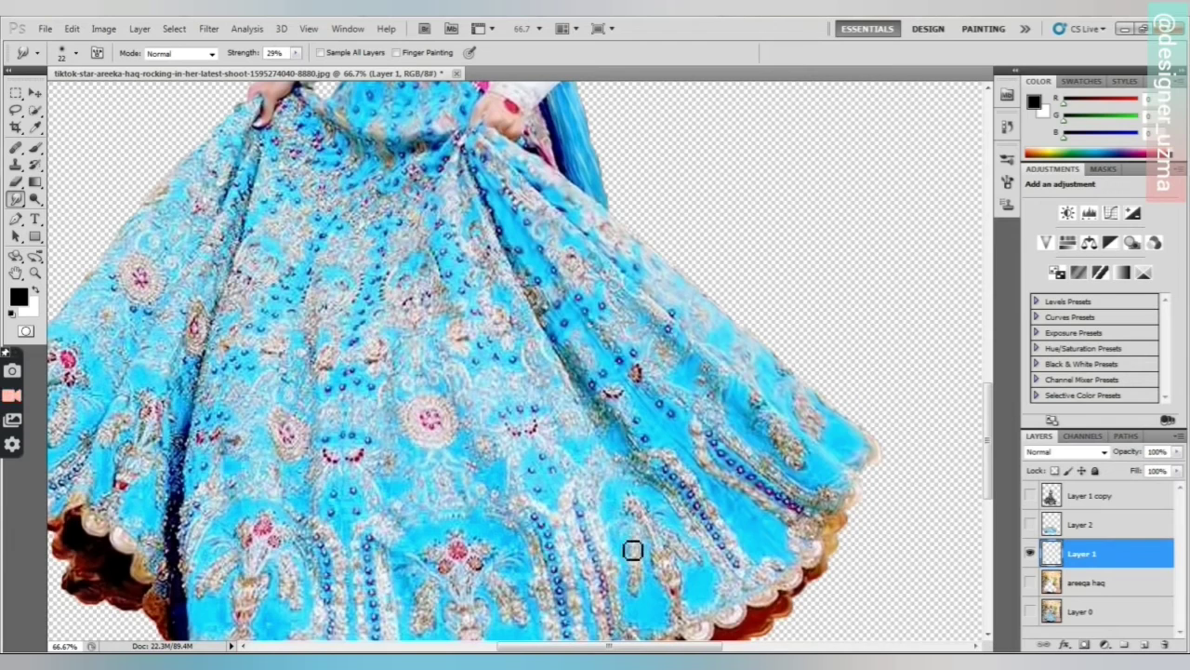
mouse_move(633, 550)
left_mouse_down()
mouse_move(632, 601)
mouse_move(647, 621)
left_mouse_up()
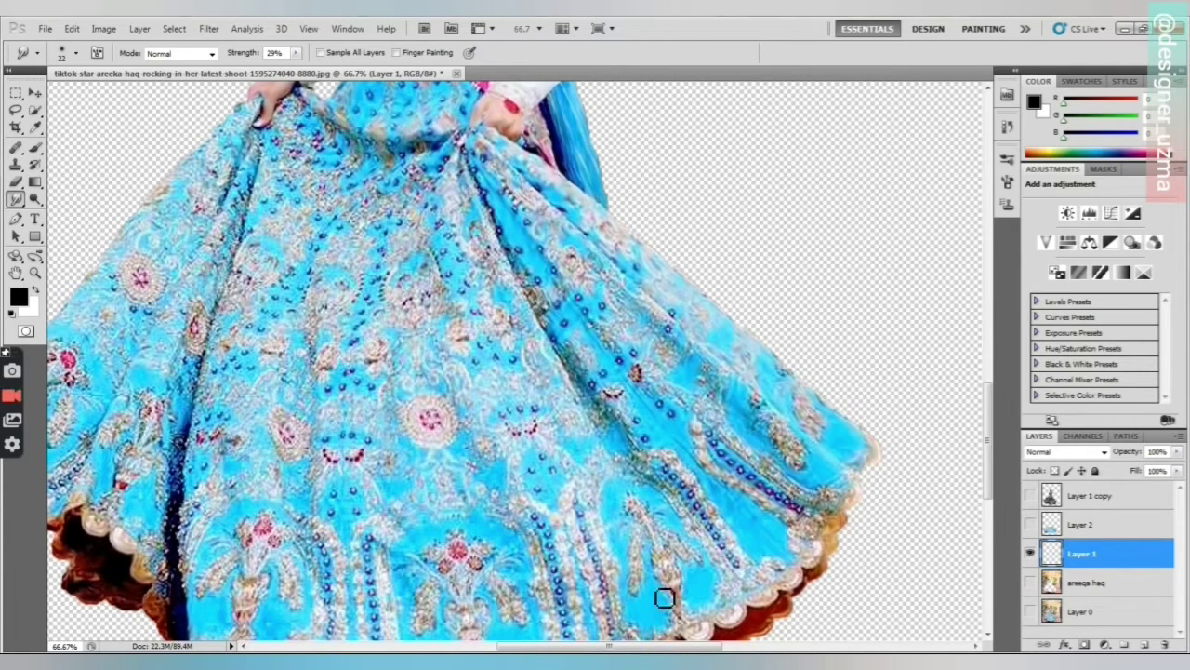
mouse_move(651, 543)
left_mouse_down()
mouse_move(654, 576)
mouse_move(710, 614)
left_mouse_up()
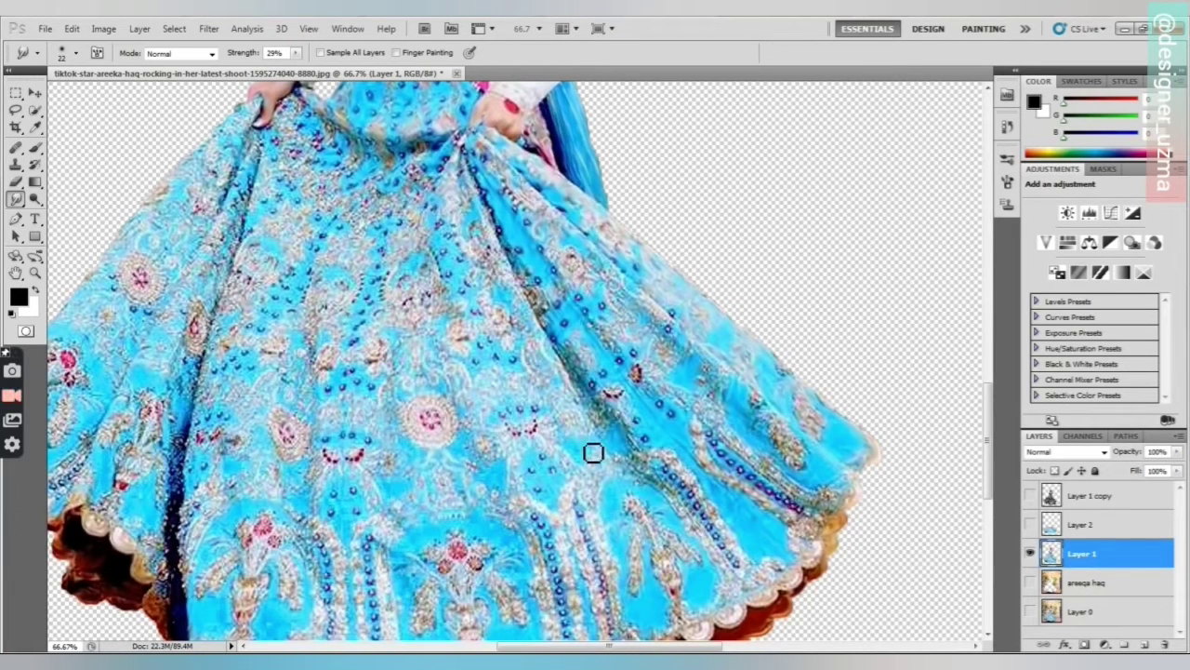
left_click_drag(594, 453, 580, 458)
mouse_move(563, 400)
left_mouse_down()
mouse_move(526, 355)
mouse_move(525, 372)
mouse_move(500, 346)
mouse_move(494, 368)
mouse_move(489, 344)
mouse_move(478, 378)
mouse_move(460, 368)
mouse_move(518, 317)
mouse_move(514, 299)
mouse_move(467, 301)
mouse_move(477, 311)
mouse_move(463, 291)
mouse_move(474, 274)
mouse_move(452, 271)
mouse_move(442, 242)
left_mouse_up()
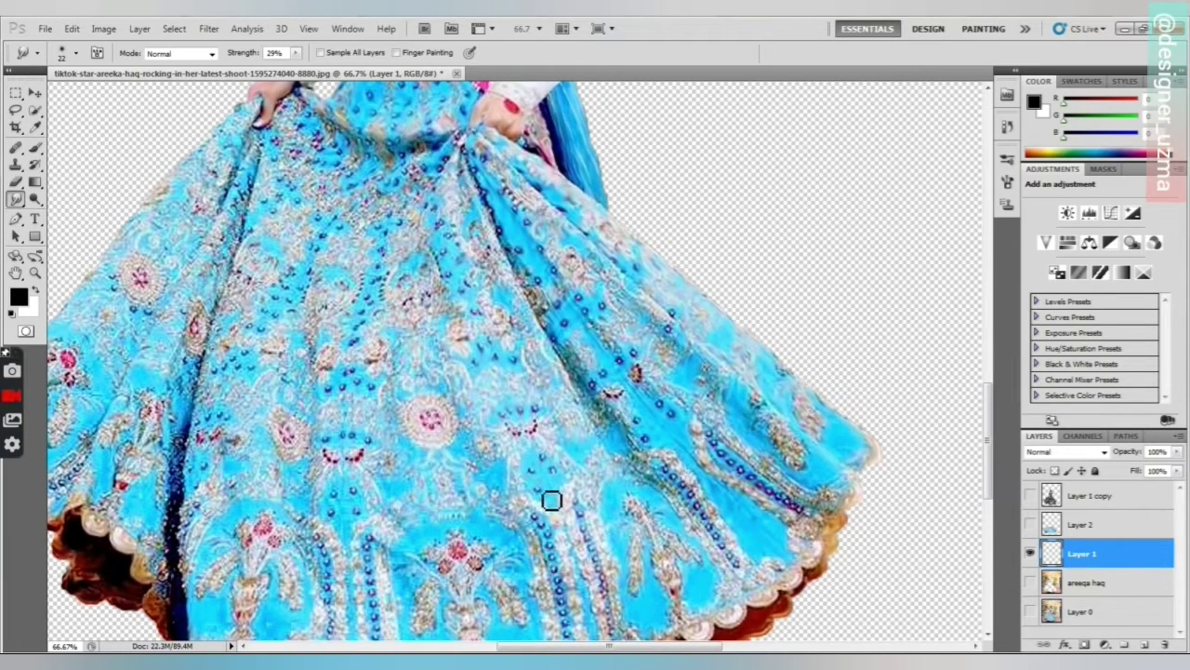
- Switch the Smudge tool to a fan-shaped bristle brush and smudge the embroidery around the central hem motif at 29% strength
left_click(77, 53)
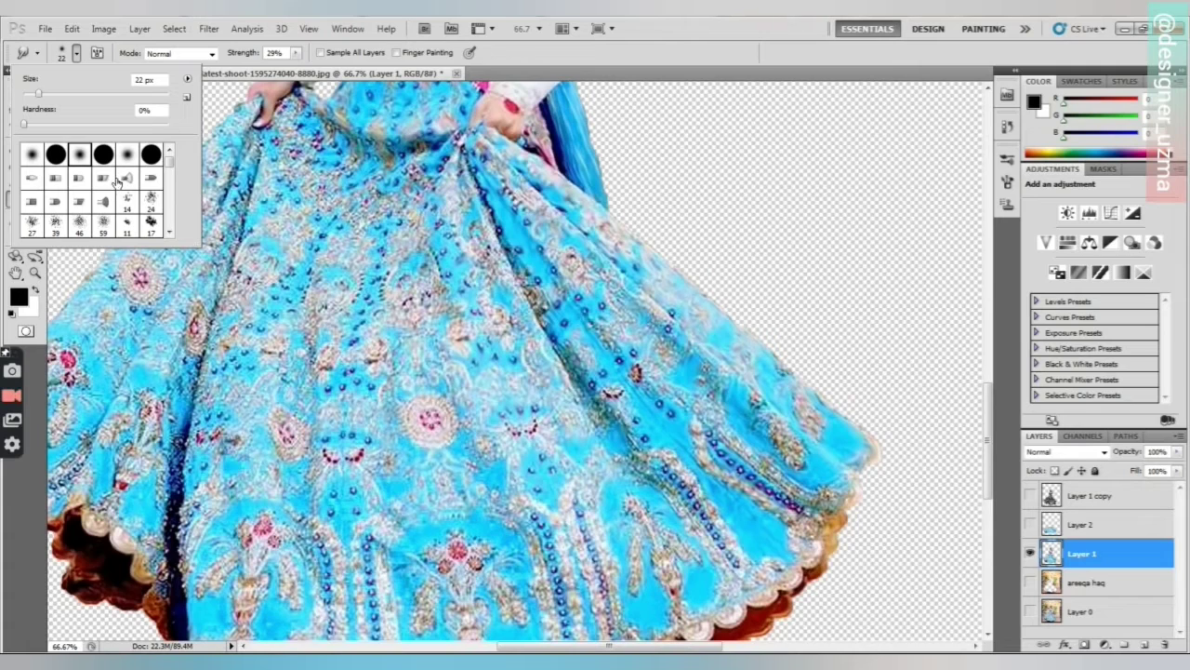
left_click(126, 178)
left_click(341, 299)
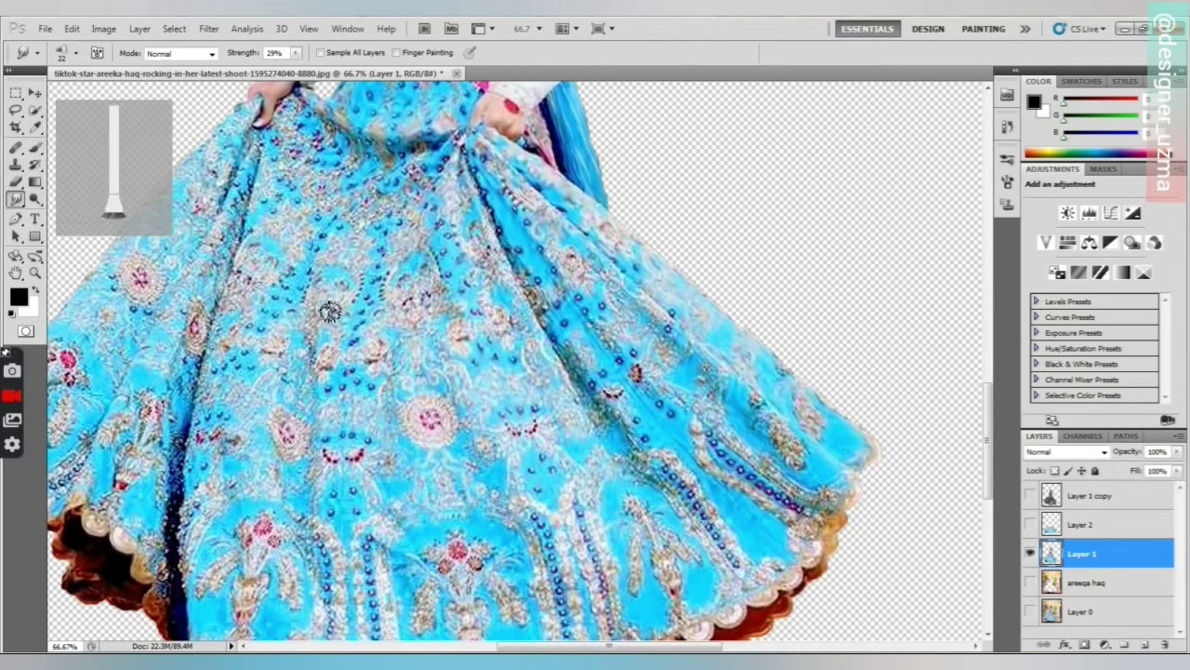
mouse_move(533, 485)
left_mouse_down()
mouse_move(489, 475)
mouse_move(505, 513)
mouse_move(483, 518)
mouse_move(514, 538)
mouse_move(479, 530)
mouse_move(523, 545)
mouse_move(518, 559)
mouse_move(487, 571)
mouse_move(455, 546)
mouse_move(416, 551)
mouse_move(481, 588)
mouse_move(523, 593)
mouse_move(537, 616)
mouse_move(510, 621)
mouse_move(446, 599)
left_mouse_up()
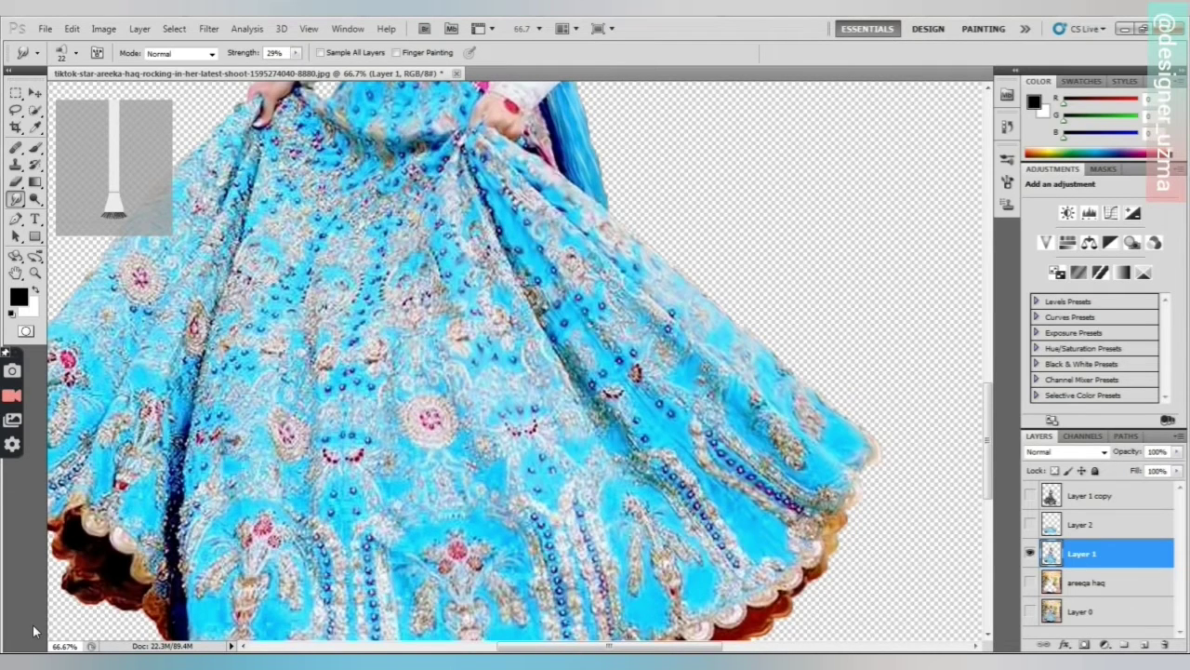
- Smudge the beaded columns and floral motif at the skirt's lower left hem, plus the fabric just above the motif
scroll(431, 513, "down", 1)
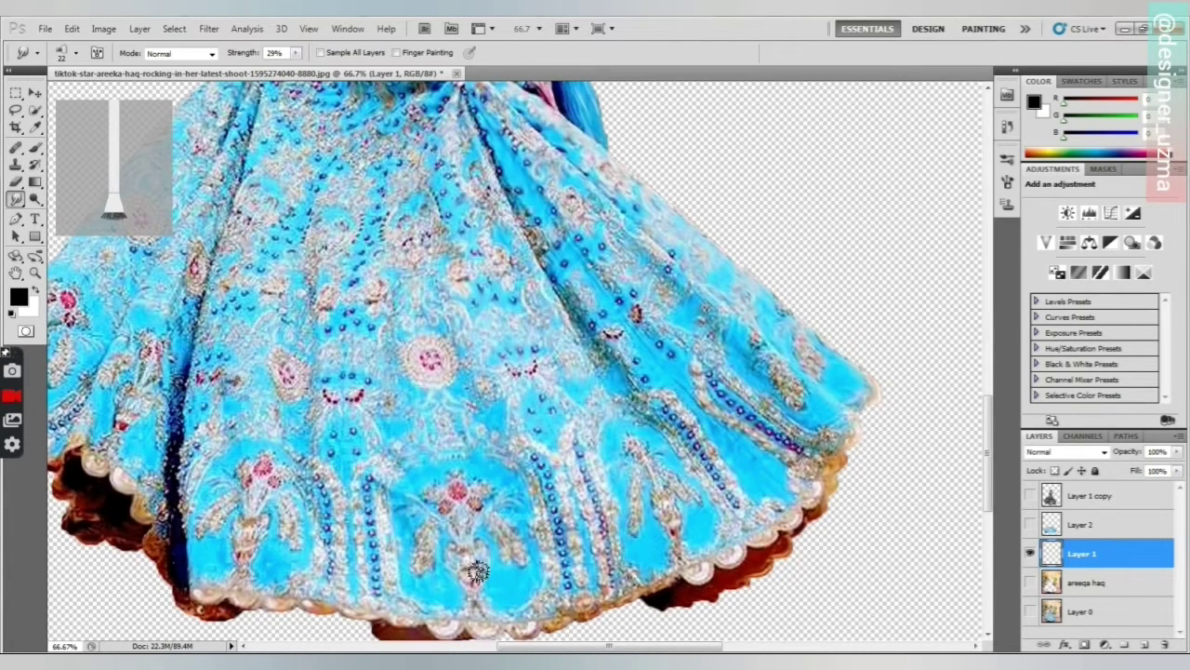
scroll(481, 572, "down", 1)
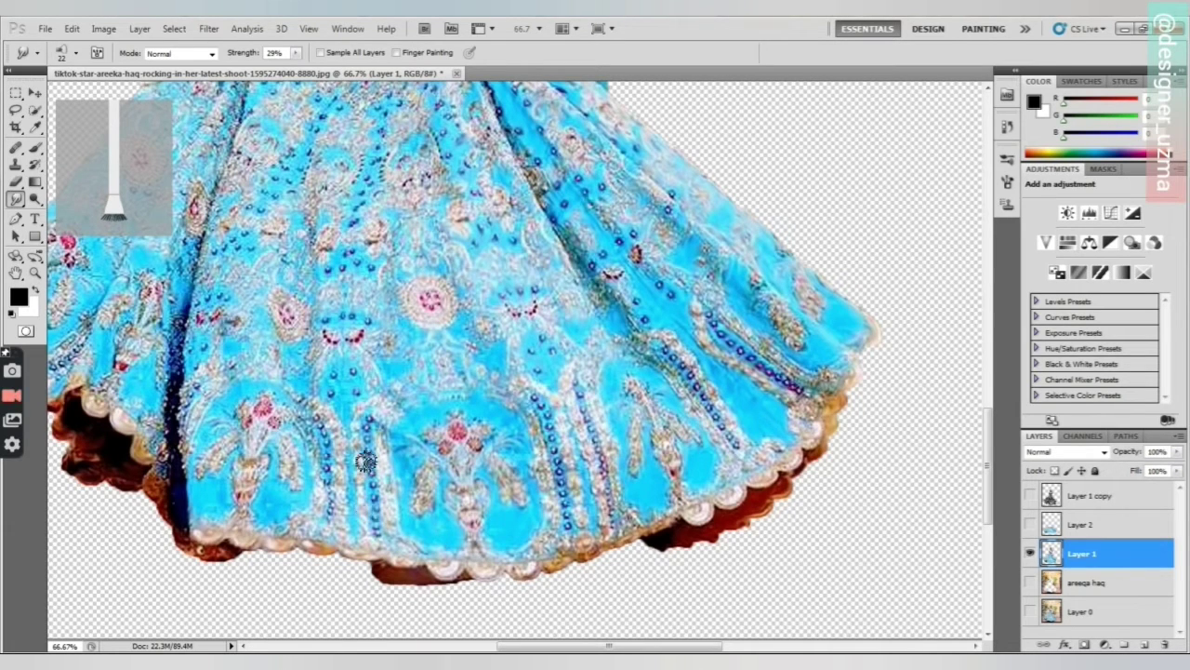
mouse_move(368, 435)
left_mouse_down()
mouse_move(338, 418)
mouse_move(337, 443)
mouse_move(320, 426)
mouse_move(337, 484)
mouse_move(318, 528)
left_mouse_up()
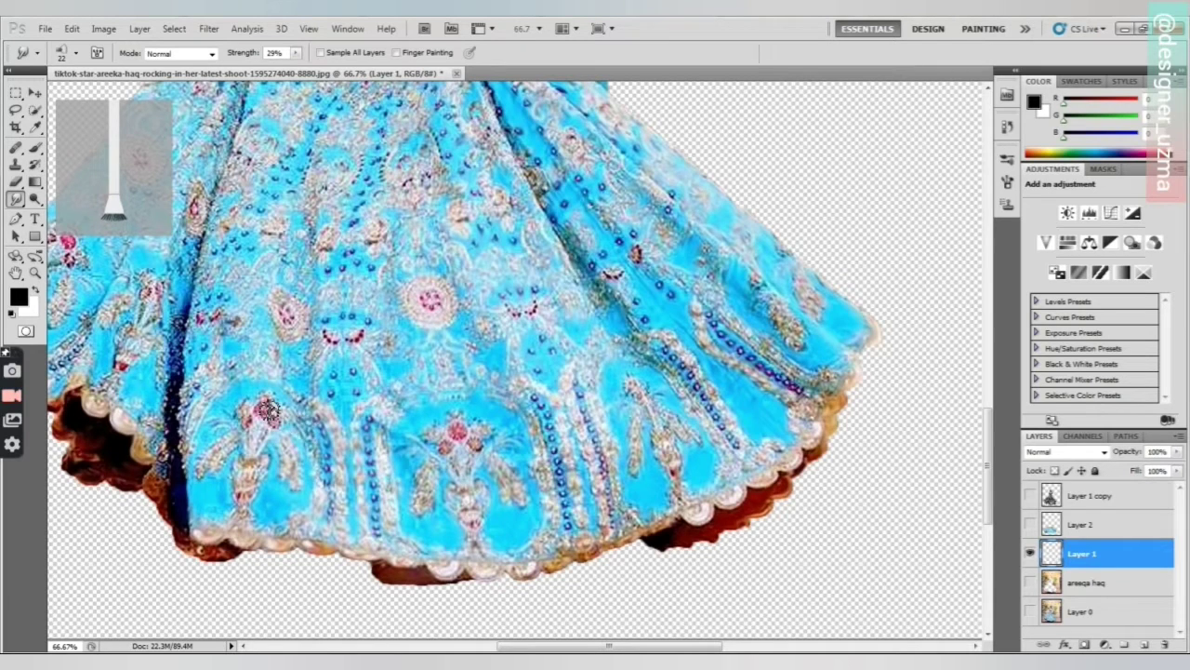
mouse_move(253, 399)
left_mouse_down()
mouse_move(266, 437)
mouse_move(257, 443)
mouse_move(260, 426)
mouse_move(246, 449)
mouse_move(235, 433)
mouse_move(218, 445)
mouse_move(210, 473)
mouse_move(194, 455)
mouse_move(200, 494)
mouse_move(214, 475)
mouse_move(228, 503)
mouse_move(229, 469)
mouse_move(223, 512)
mouse_move(204, 520)
mouse_move(226, 494)
left_mouse_up()
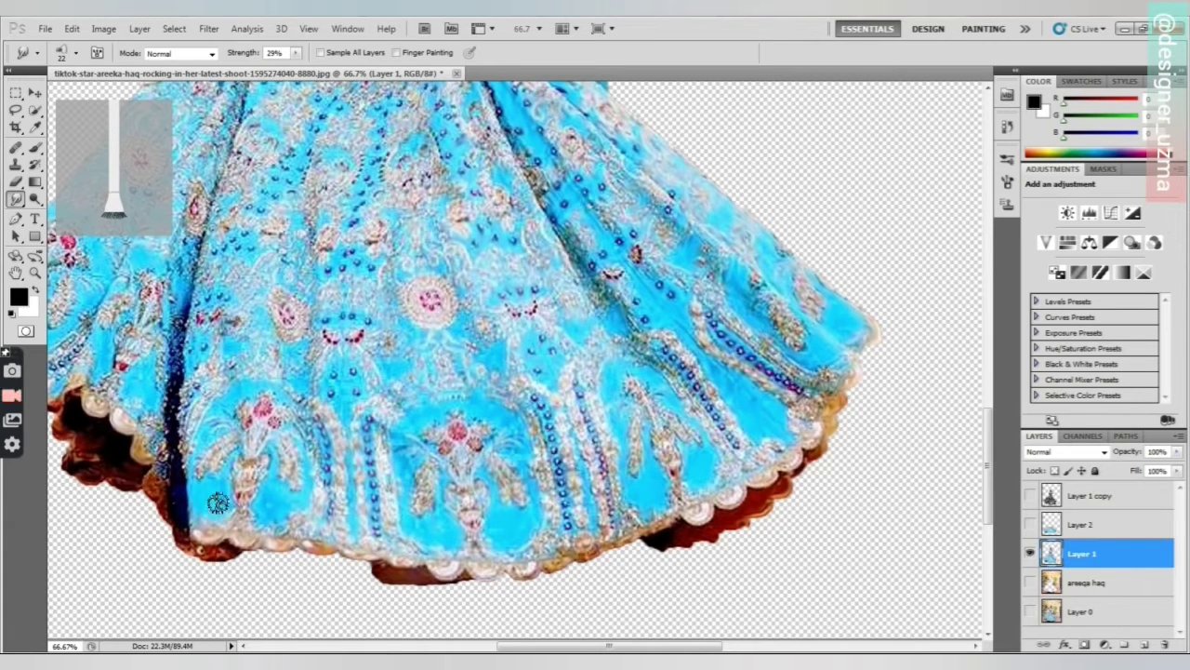
scroll(205, 492, "up", 1)
mouse_move(202, 486)
left_mouse_down()
mouse_move(224, 457)
mouse_move(188, 447)
mouse_move(182, 470)
mouse_move(181, 419)
mouse_move(195, 410)
mouse_move(195, 437)
mouse_move(224, 435)
mouse_move(227, 412)
mouse_move(242, 463)
mouse_move(235, 449)
mouse_move(271, 436)
mouse_move(288, 457)
mouse_move(236, 502)
left_mouse_up()
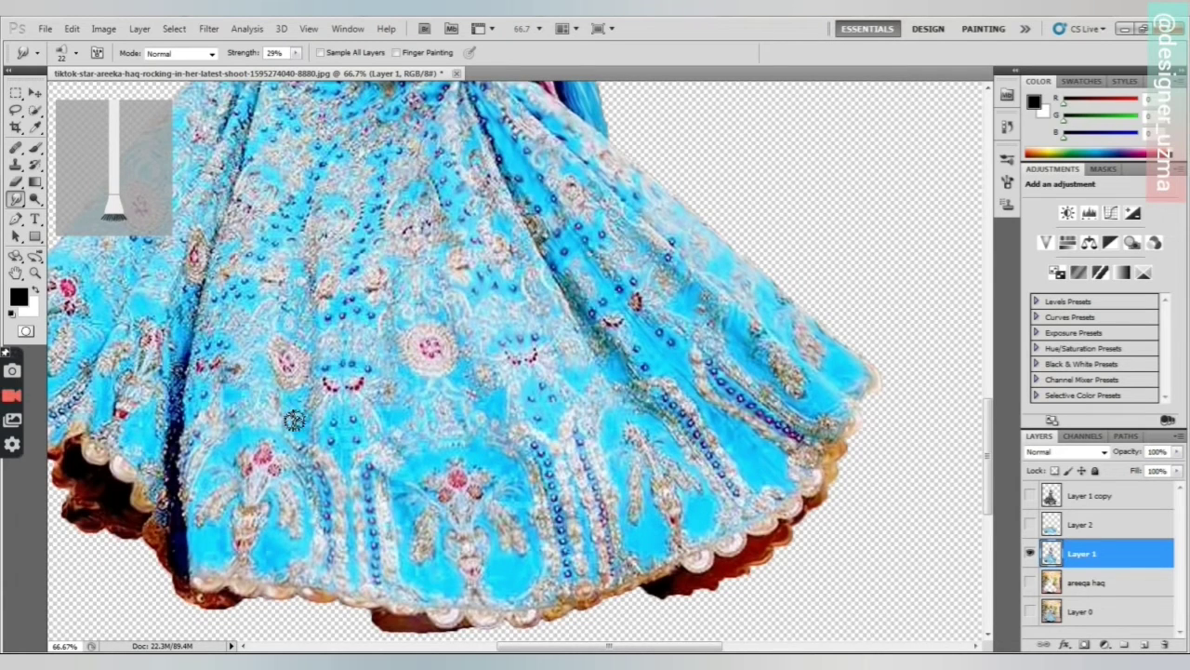
mouse_move(295, 421)
left_mouse_down()
mouse_move(309, 383)
mouse_move(267, 394)
mouse_move(248, 382)
mouse_move(240, 402)
mouse_move(230, 386)
mouse_move(301, 395)
left_mouse_up()
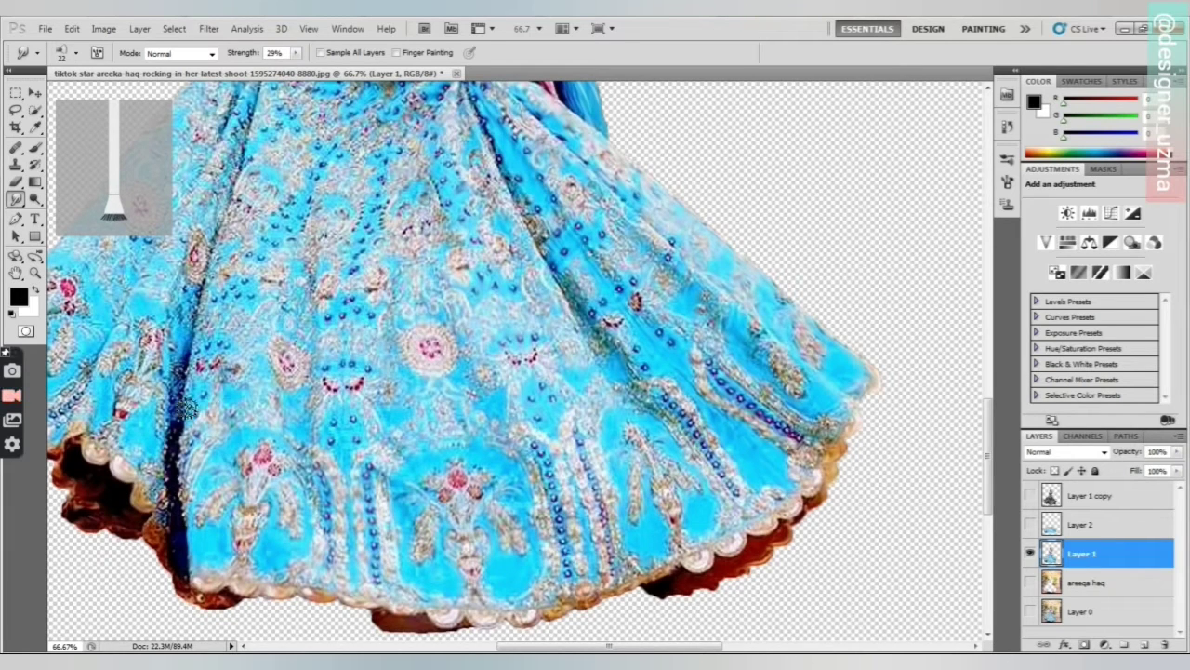
- Smudge the embroidery below the hand without the red mark and down the skirt's middle with the bristle brush
scroll(180, 403, "up", 3)
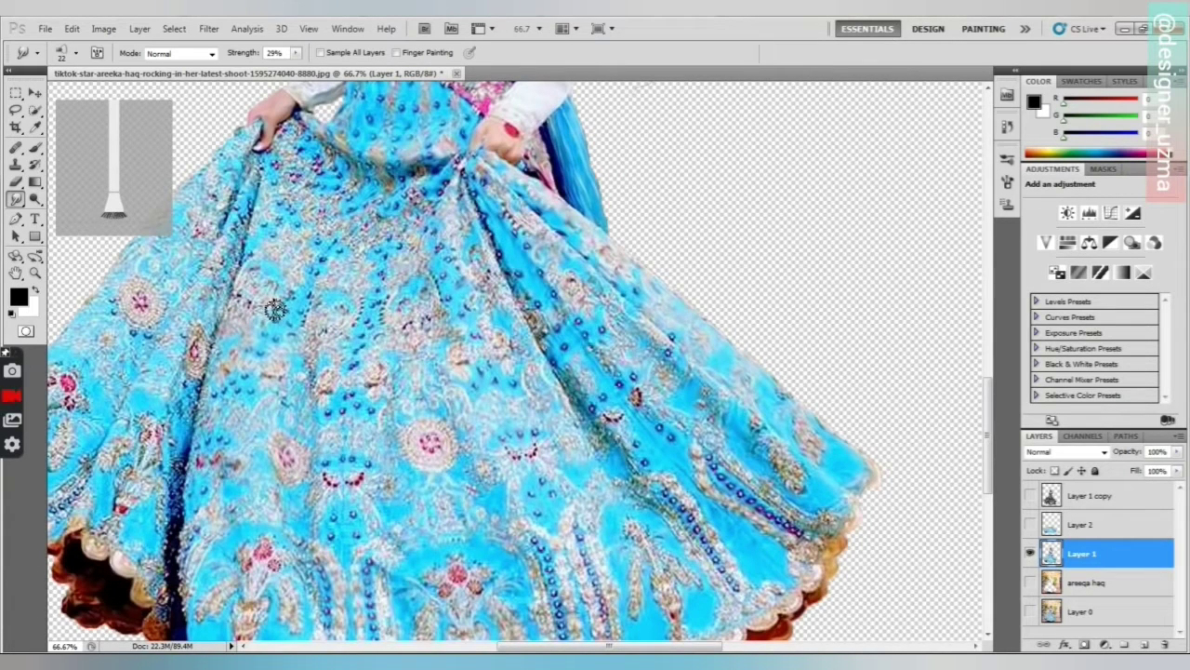
mouse_move(275, 310)
left_mouse_down()
mouse_move(246, 304)
mouse_move(244, 277)
mouse_move(255, 289)
mouse_move(305, 282)
mouse_move(254, 248)
left_mouse_up()
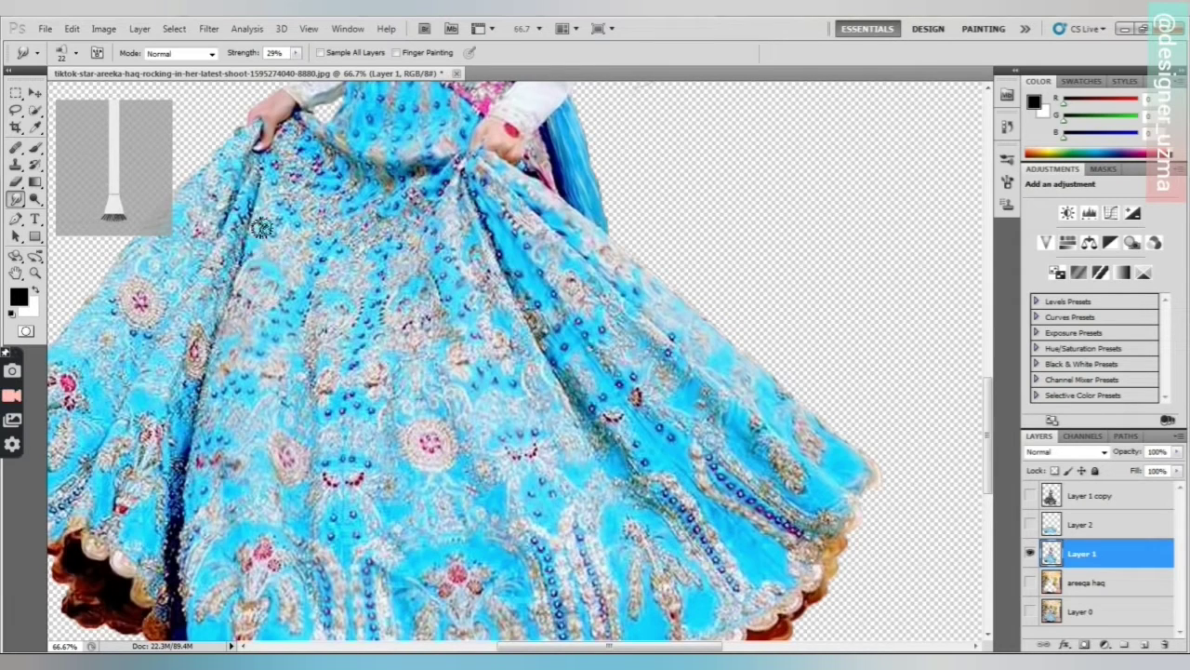
mouse_move(289, 194)
left_mouse_down()
mouse_move(282, 162)
mouse_move(301, 170)
mouse_move(290, 127)
mouse_move(281, 156)
mouse_move(287, 133)
mouse_move(289, 155)
mouse_move(326, 167)
mouse_move(317, 187)
mouse_move(330, 224)
left_mouse_up()
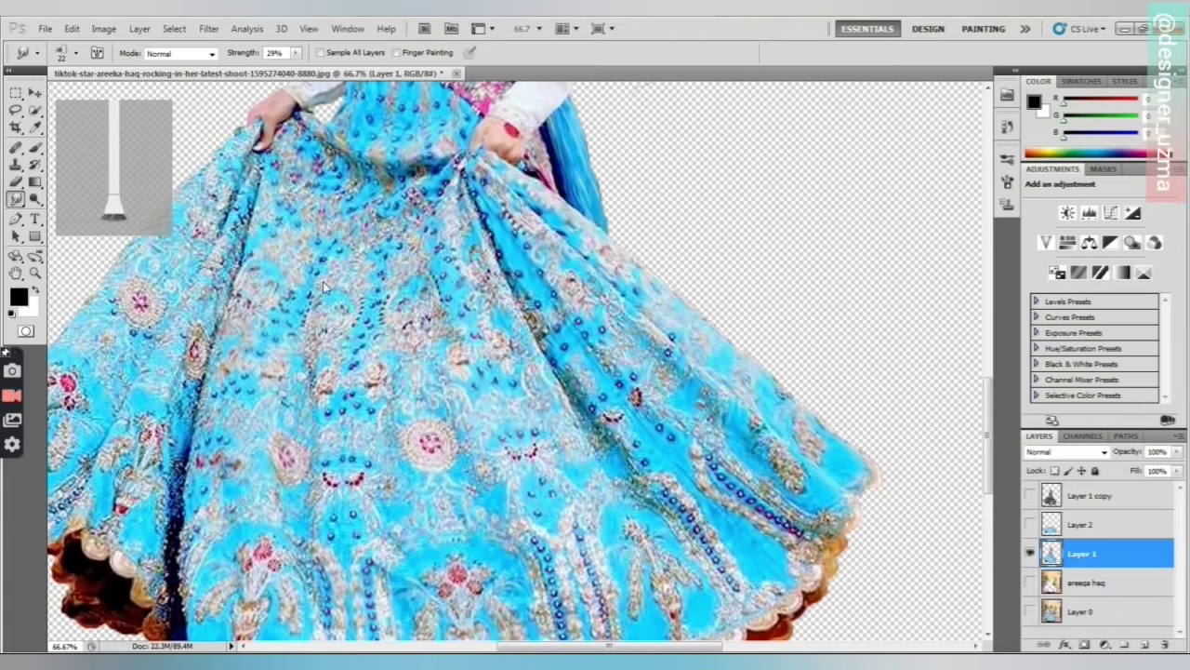
left_click_drag(323, 287, 356, 321)
mouse_move(353, 312)
left_mouse_down()
mouse_move(316, 360)
mouse_move(337, 357)
mouse_move(340, 337)
mouse_move(374, 376)
mouse_move(358, 346)
mouse_move(335, 367)
mouse_move(321, 390)
mouse_move(338, 409)
mouse_move(345, 394)
mouse_move(374, 412)
mouse_move(357, 418)
mouse_move(343, 387)
mouse_move(335, 421)
left_mouse_up()
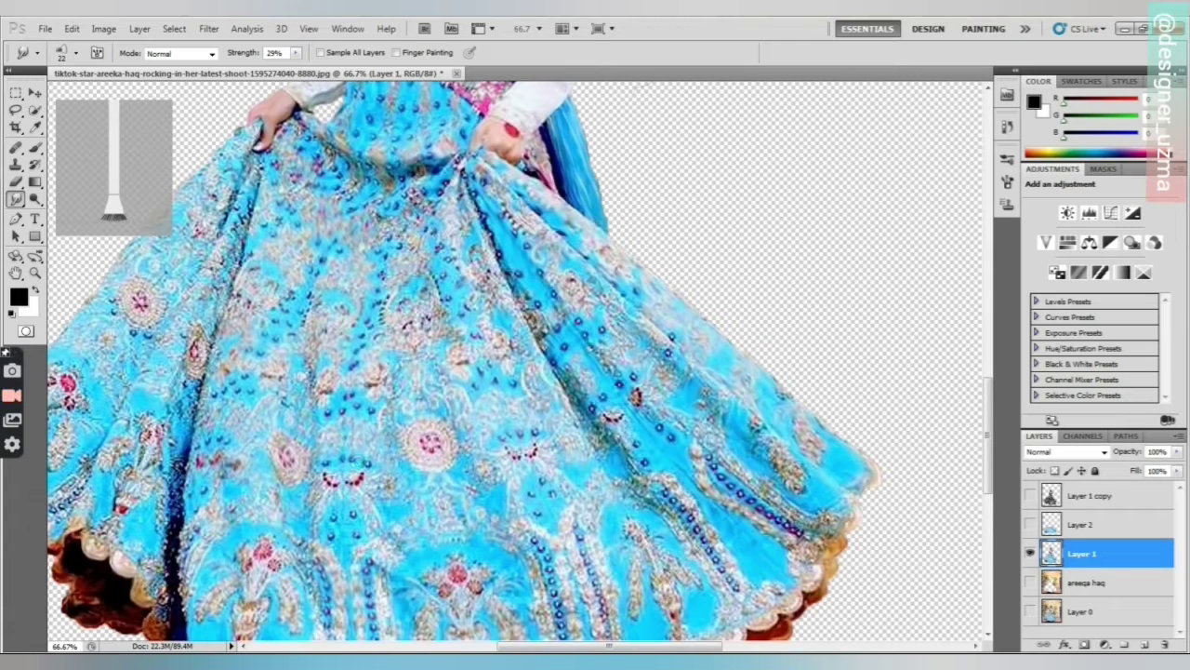
left_click_drag(355, 448, 347, 452)
- Smudge the fabric between the beaded columns and central hem motif, plus the embroidery around the round medallion
scroll(353, 462, "down", 4)
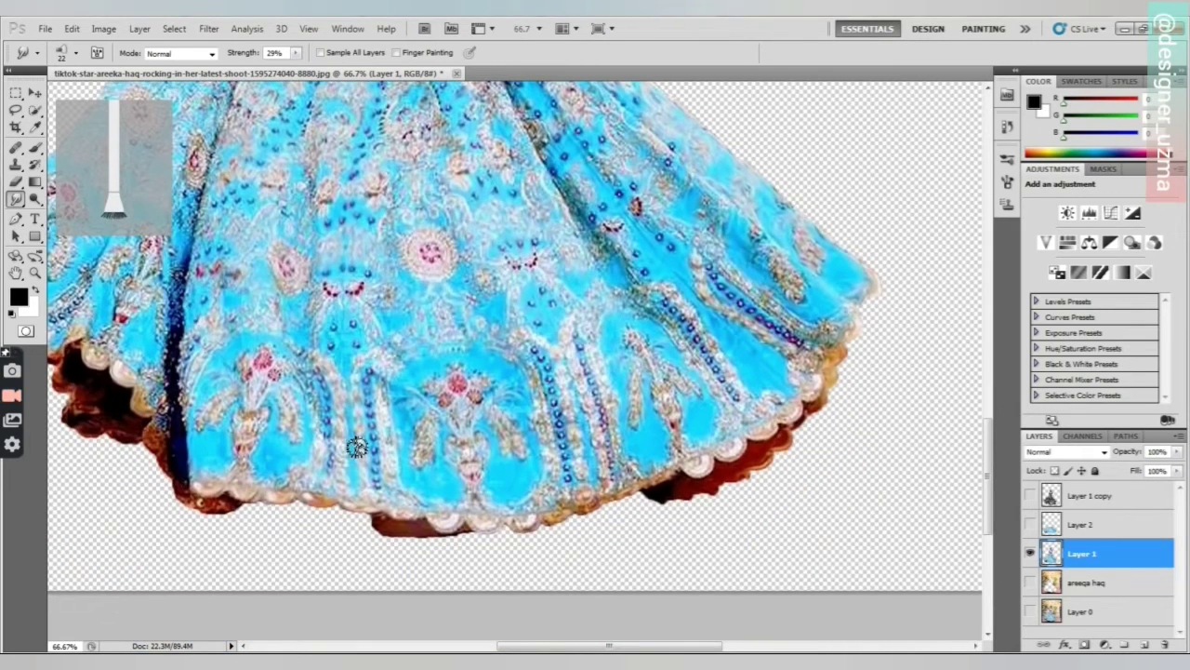
mouse_move(340, 301)
left_mouse_down()
mouse_move(325, 337)
mouse_move(363, 336)
mouse_move(365, 360)
mouse_move(343, 357)
mouse_move(336, 341)
mouse_move(337, 371)
mouse_move(357, 387)
mouse_move(356, 470)
mouse_move(412, 411)
left_mouse_up()
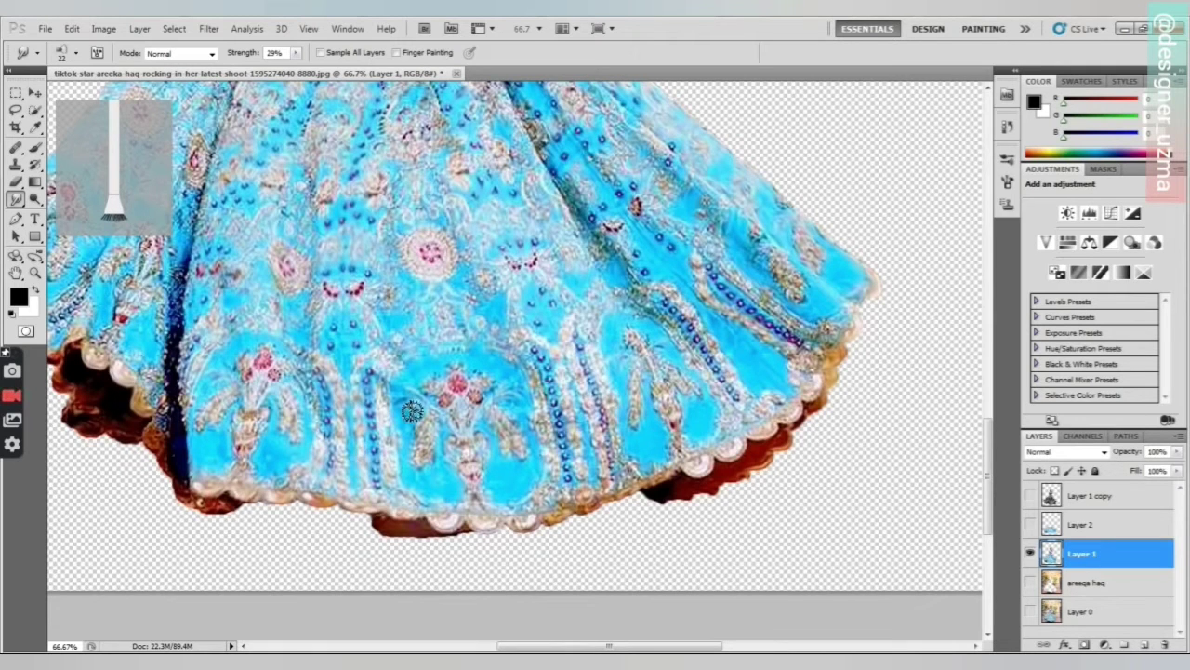
scroll(407, 399, "up", 3)
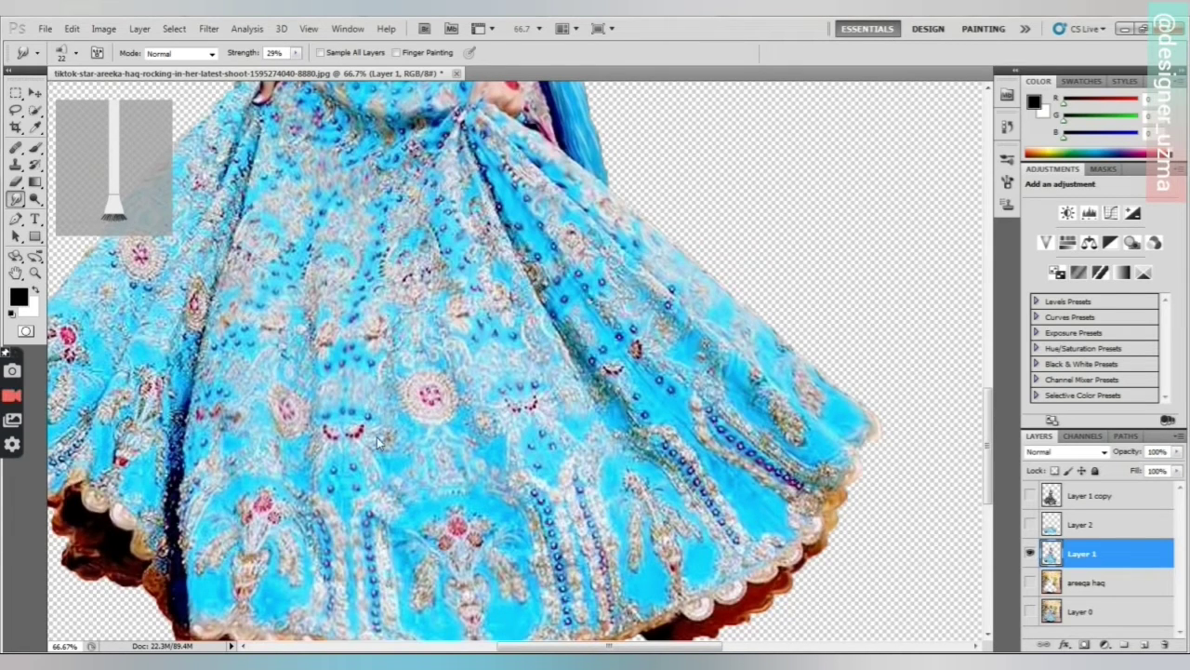
left_click_drag(390, 411, 467, 414)
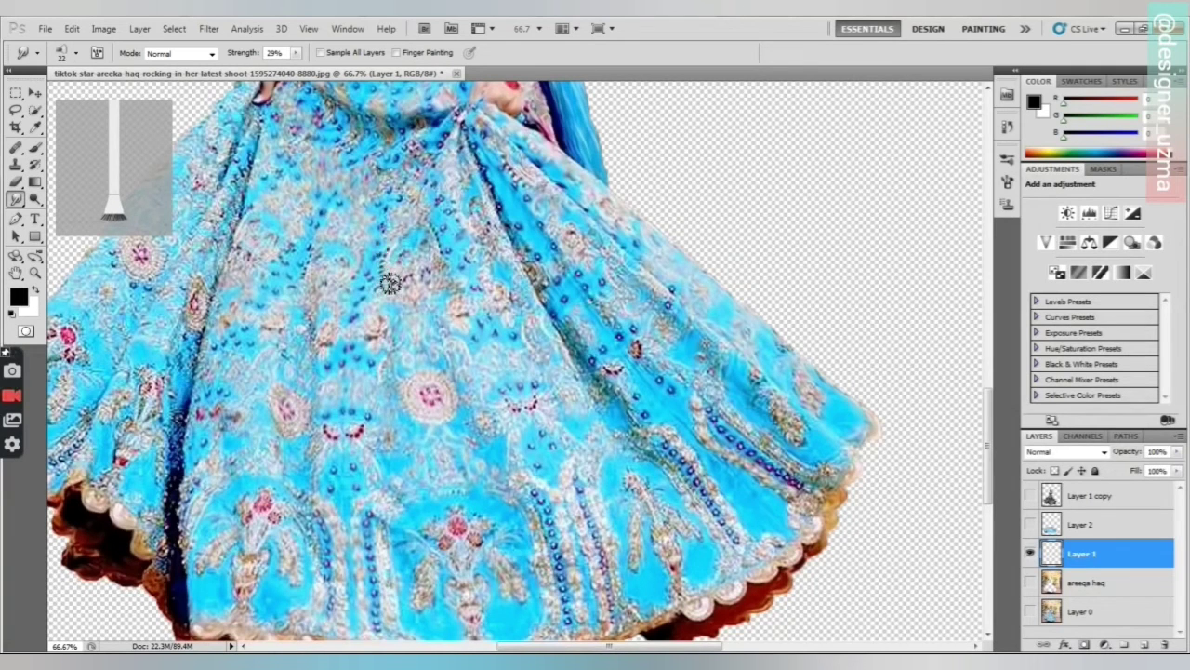
scroll(400, 270, "up", 2)
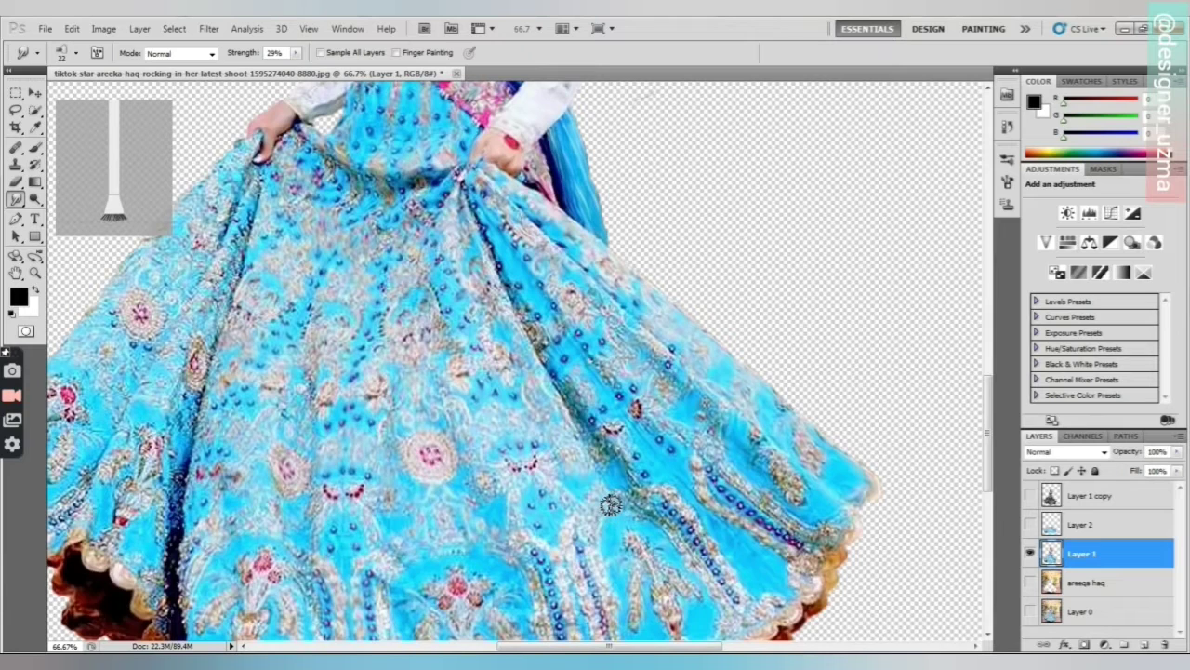
- Examine the smudged skirt from hem to waist and the upper body at 100% zoom for areas still needing work
scroll(610, 502, "down", 3)
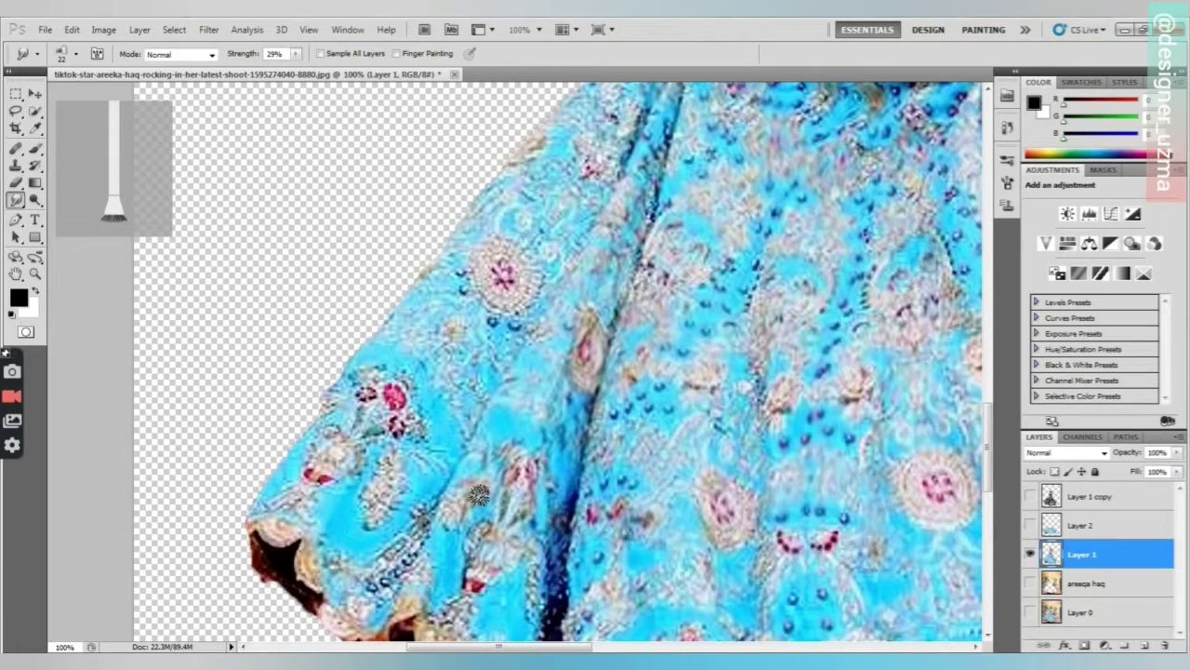
scroll(478, 496, "down", 3)
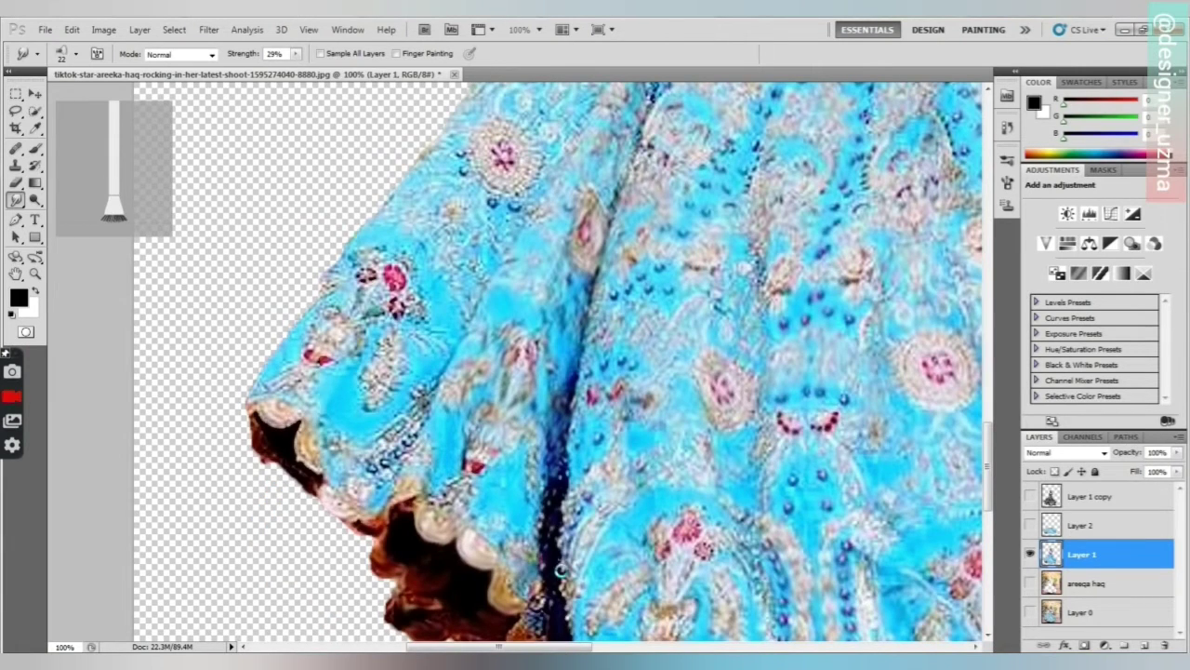
scroll(561, 569, "down", 2)
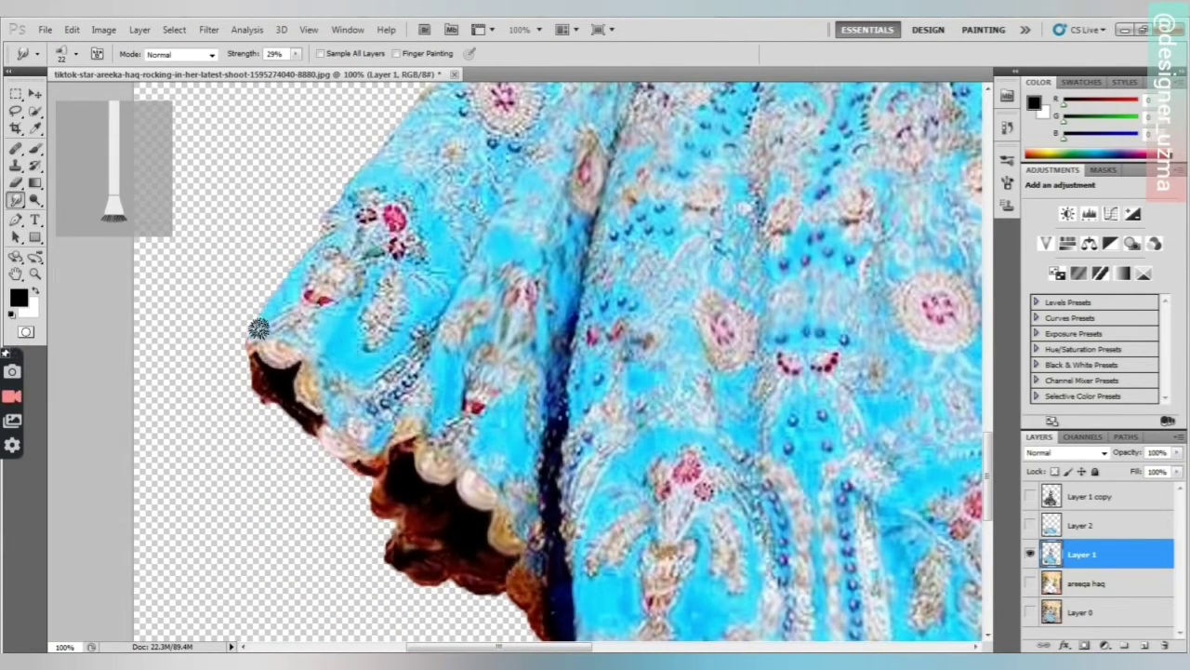
scroll(398, 371, "up", 3)
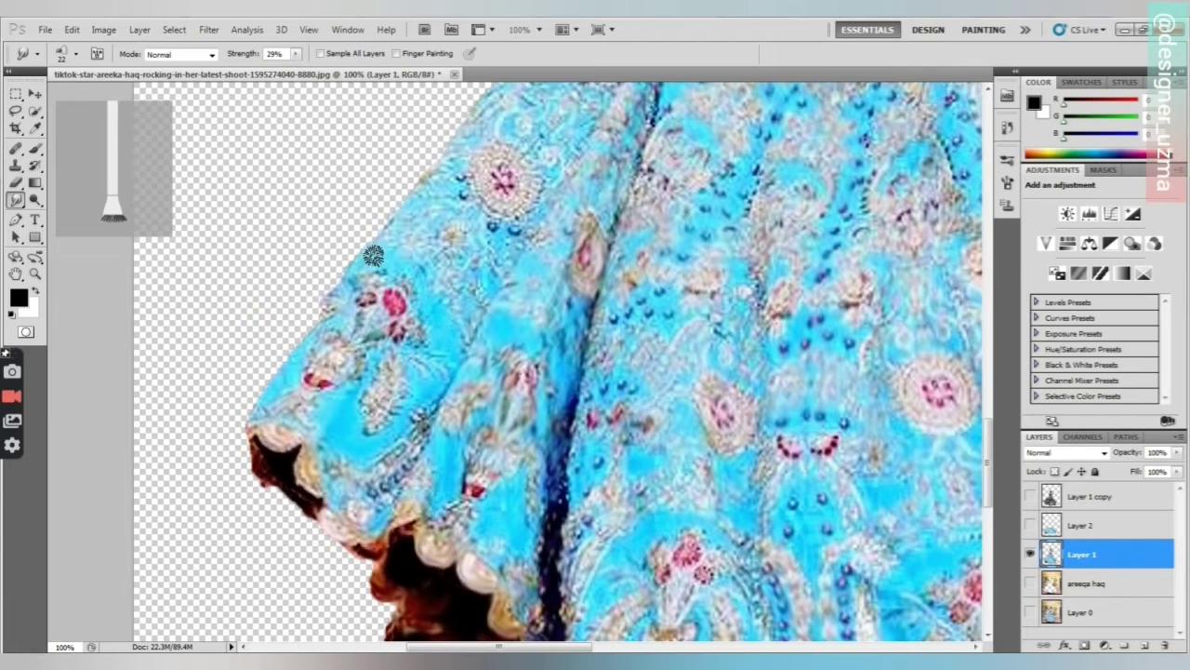
scroll(373, 256, "up", 4)
scroll(435, 397, "up", 4)
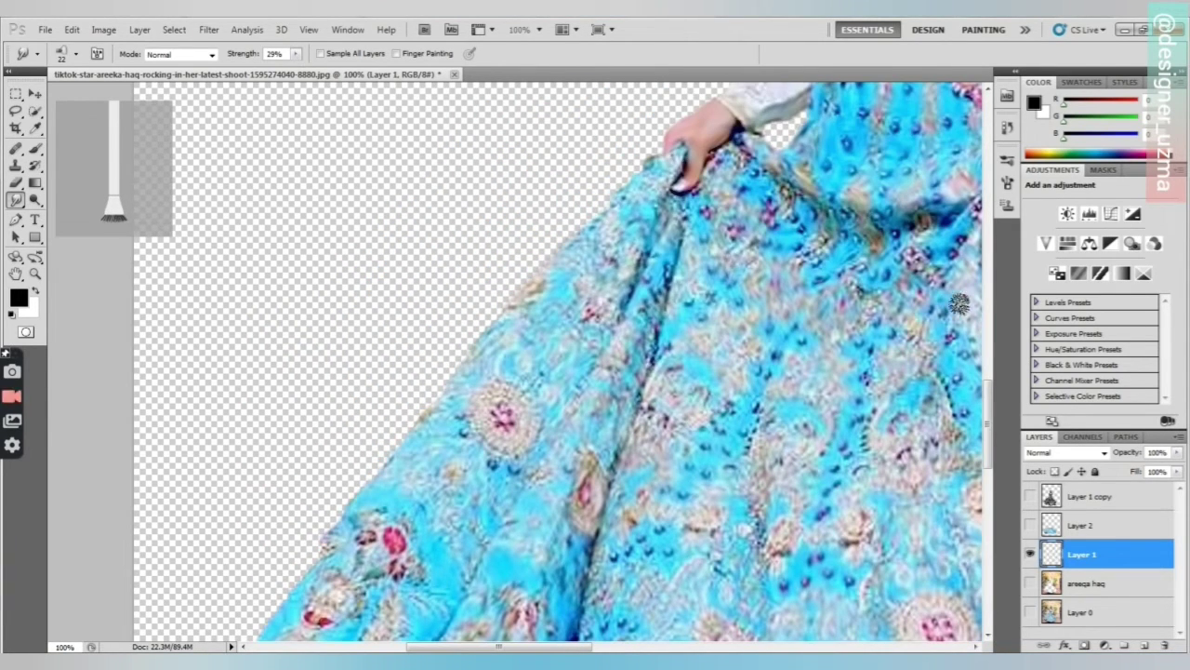
scroll(960, 300, "up", 4)
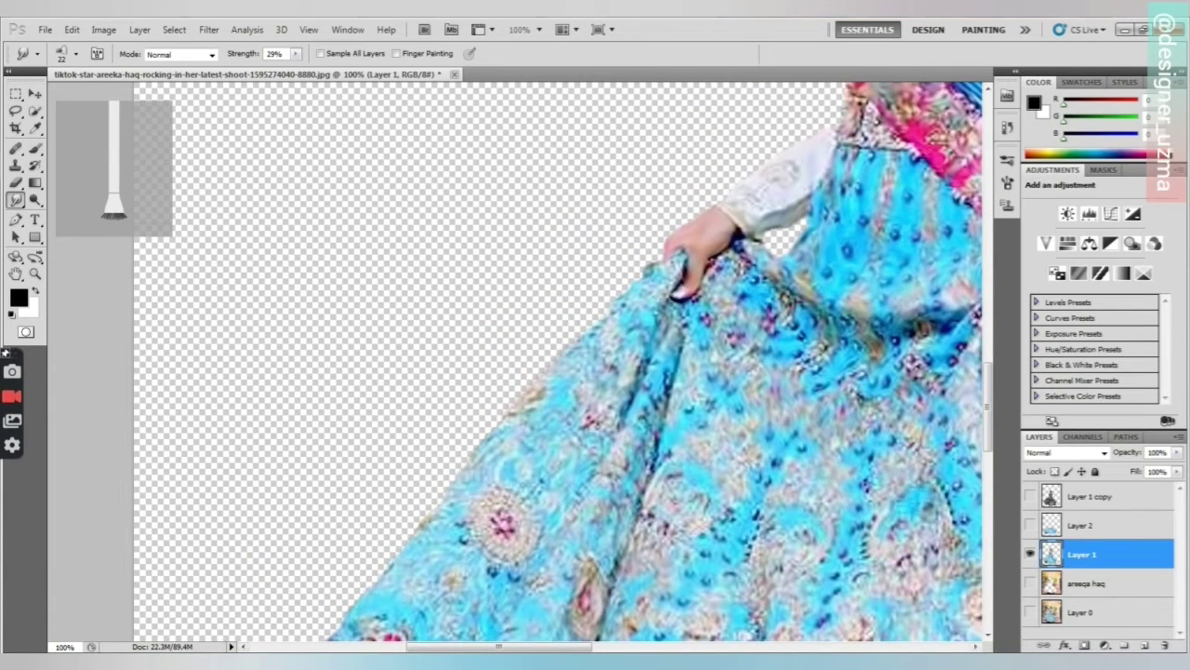
scroll(719, 417, "right", 4)
scroll(719, 418, "up", 10)
scroll(720, 417, "down", 5)
scroll(614, 224, "up", 3)
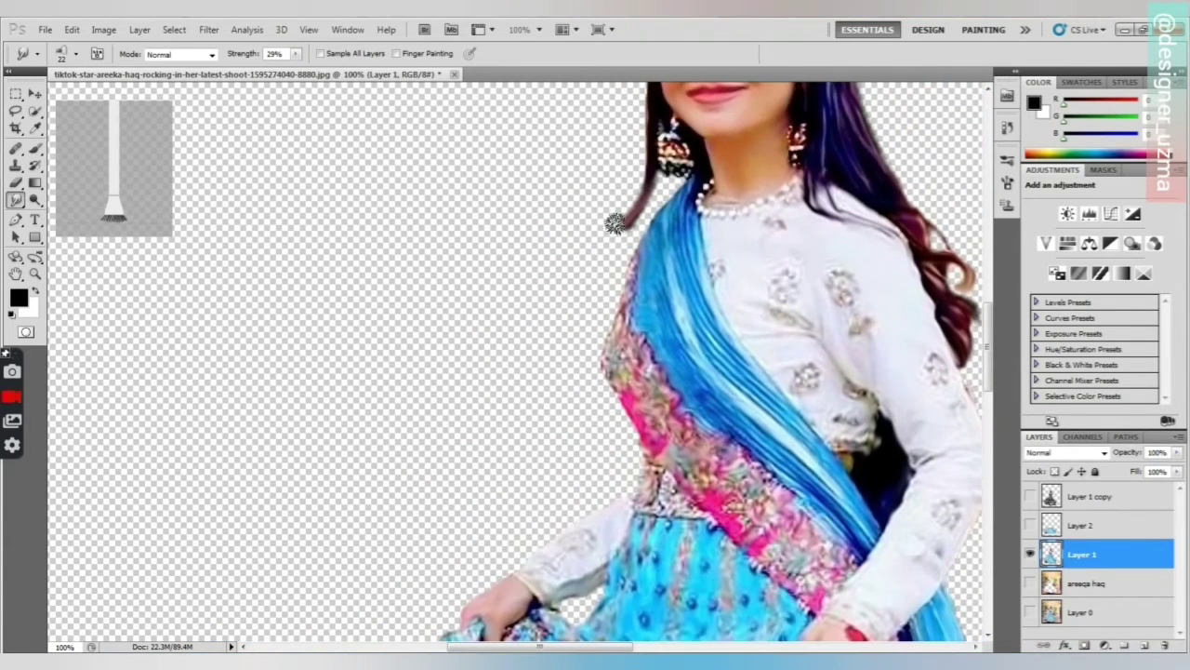
scroll(515, 311, "down", 10)
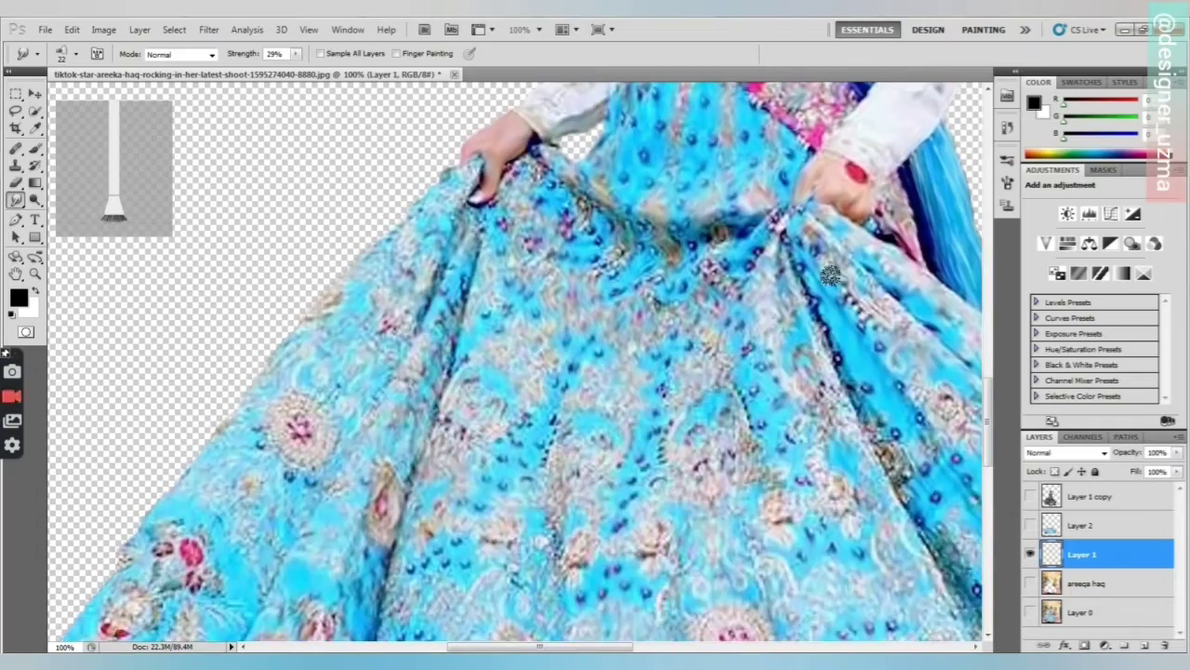
scroll(494, 351, "down", 1)
- Switch to the Burn tool with a 46 px brush and set its range to Midtones
key("ctrl+minus")
key("ctrl+minus")
key("ctrl+minus")
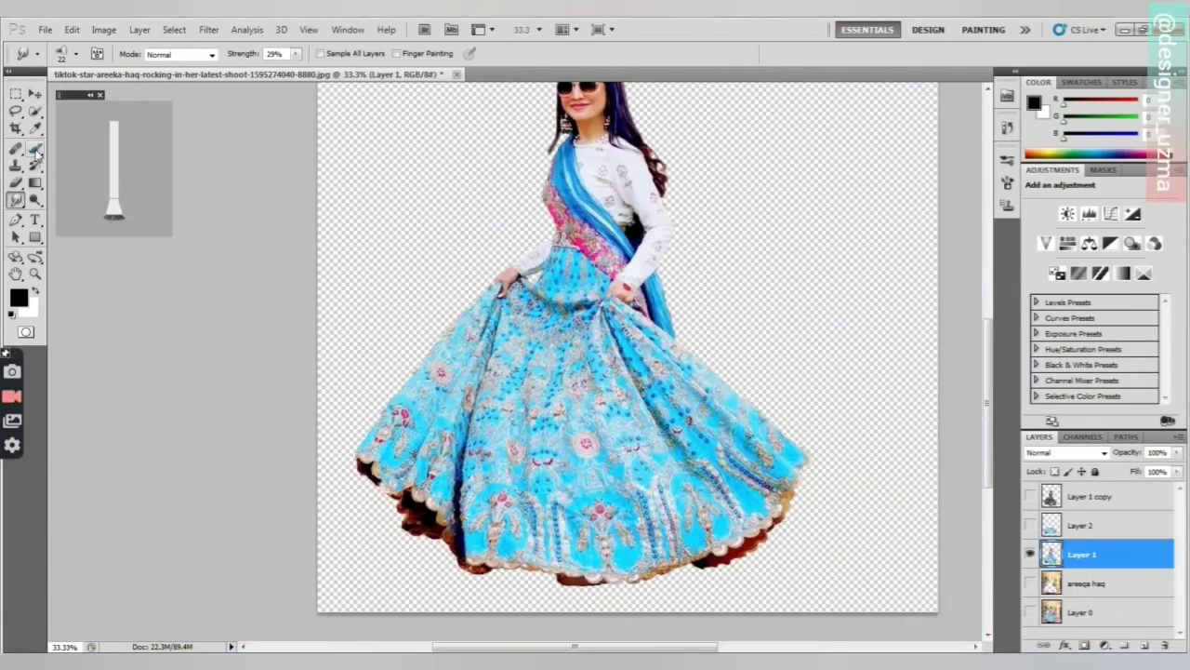
left_click(74, 53)
right_click(36, 199)
left_click(75, 193)
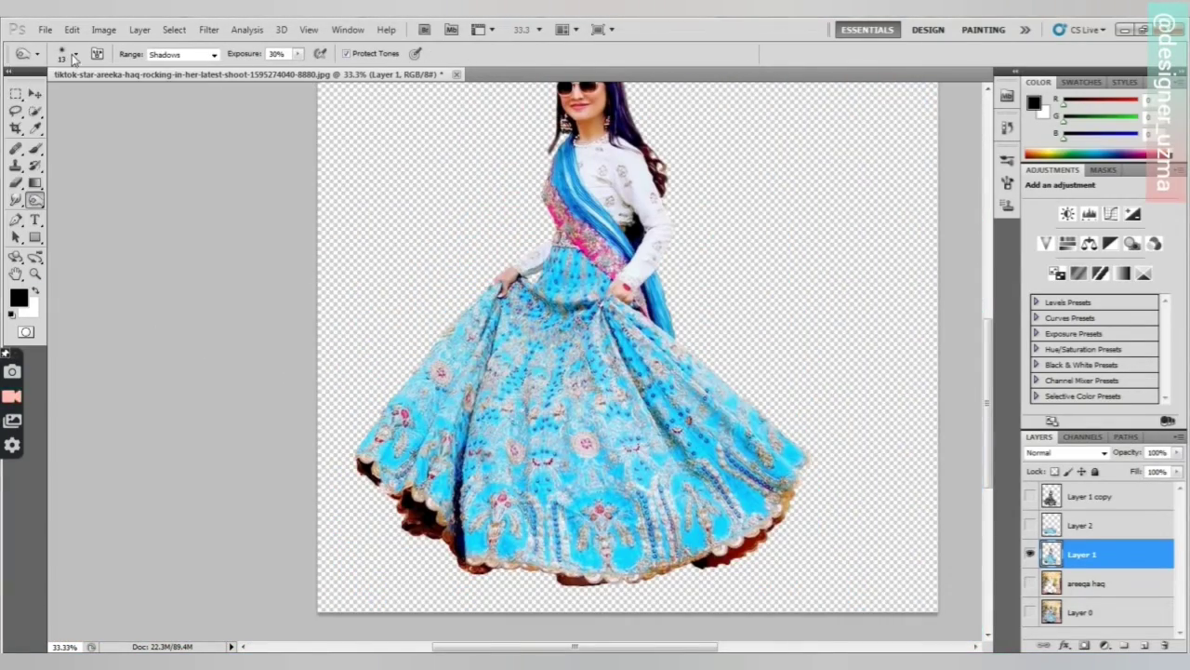
left_click(74, 56)
left_click_drag(39, 97, 55, 97)
key("ctrl+plus")
key("ctrl+plus")
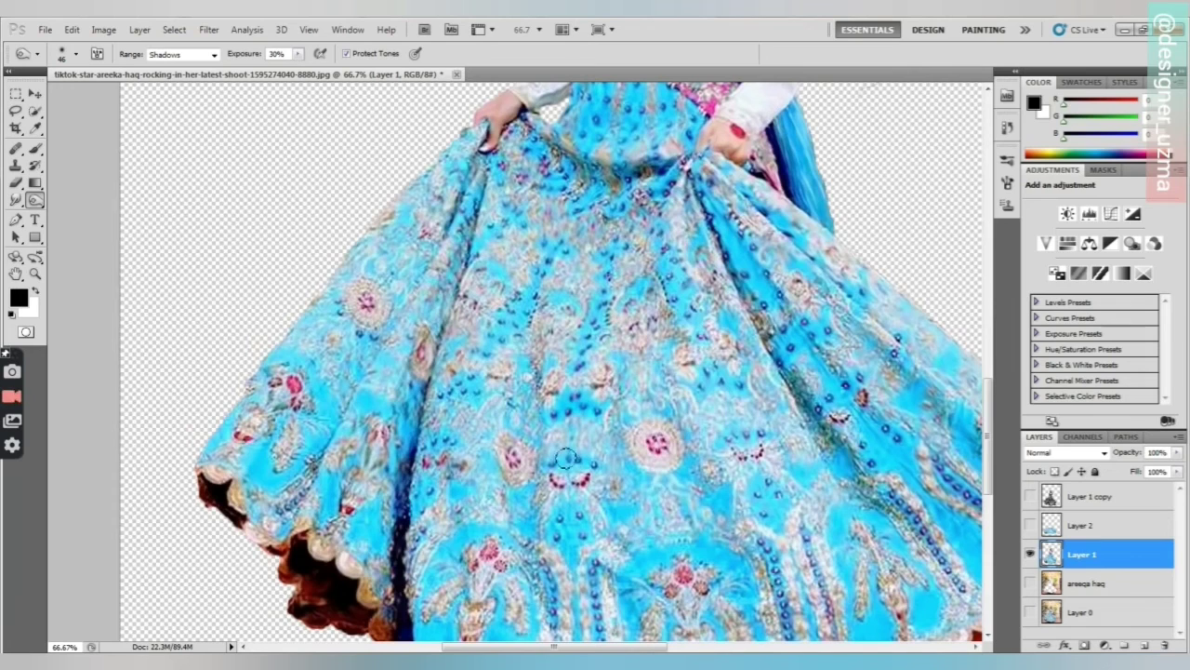
key("alt+shift+m")
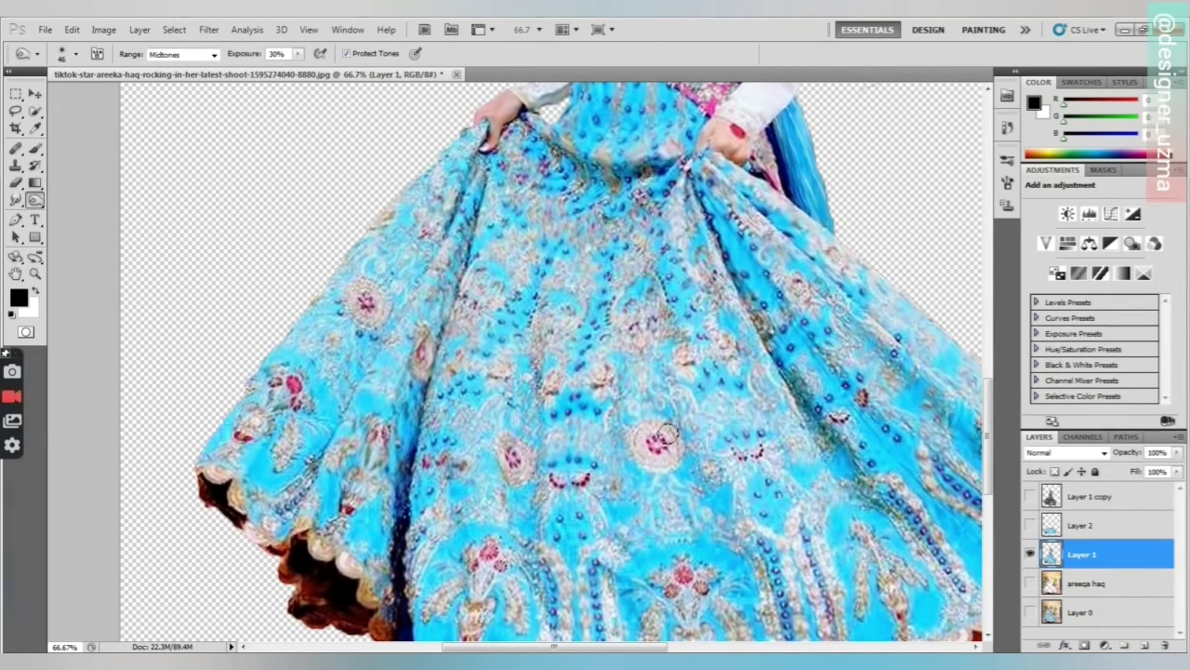
- Burn the shadows along the diagonal pleats running from the gathered hand down the skirt's right half and near the hem
left_click_drag(717, 241, 881, 490)
left_click_drag(726, 187, 879, 314)
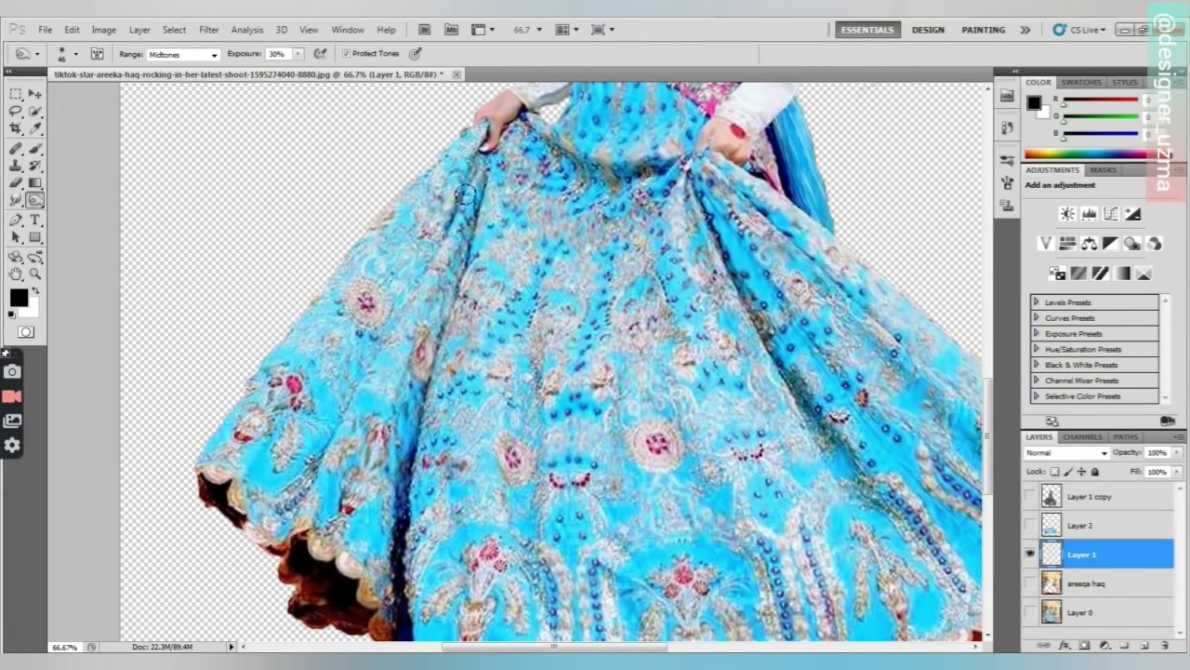
scroll(437, 307, "down", 3)
left_click(880, 443)
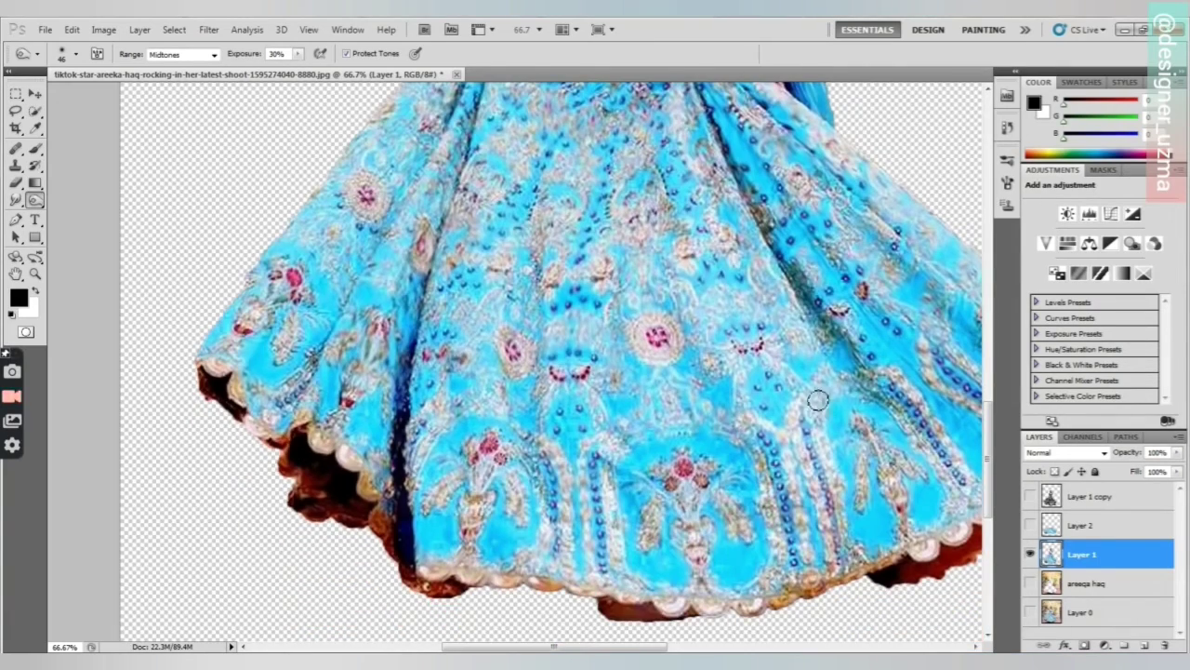
- Show Layer 0 behind the cut-out and toggle Layer 1's visibility to compare the whole figure with the original photo
scroll(781, 398, "up", 7)
key("ctrl+minus")
key("ctrl+minus")
key("ctrl+minus")
key("ctrl+minus")
key("ctrl+plus")
scroll(388, 339, "down", 2)
left_click(1030, 612)
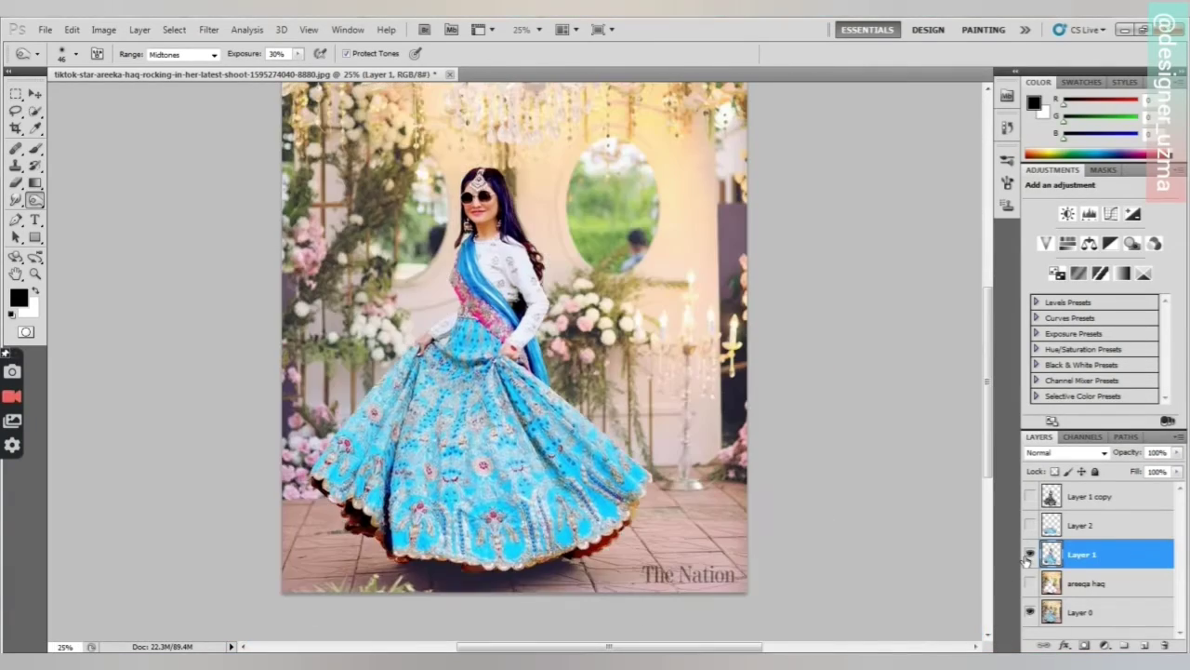
left_click(1028, 556)
left_click(1027, 556)
- Compare the painted face and hair with the original photo at 100% zoom by toggling Layer 1's visibility
scroll(345, 298, "up", 3)
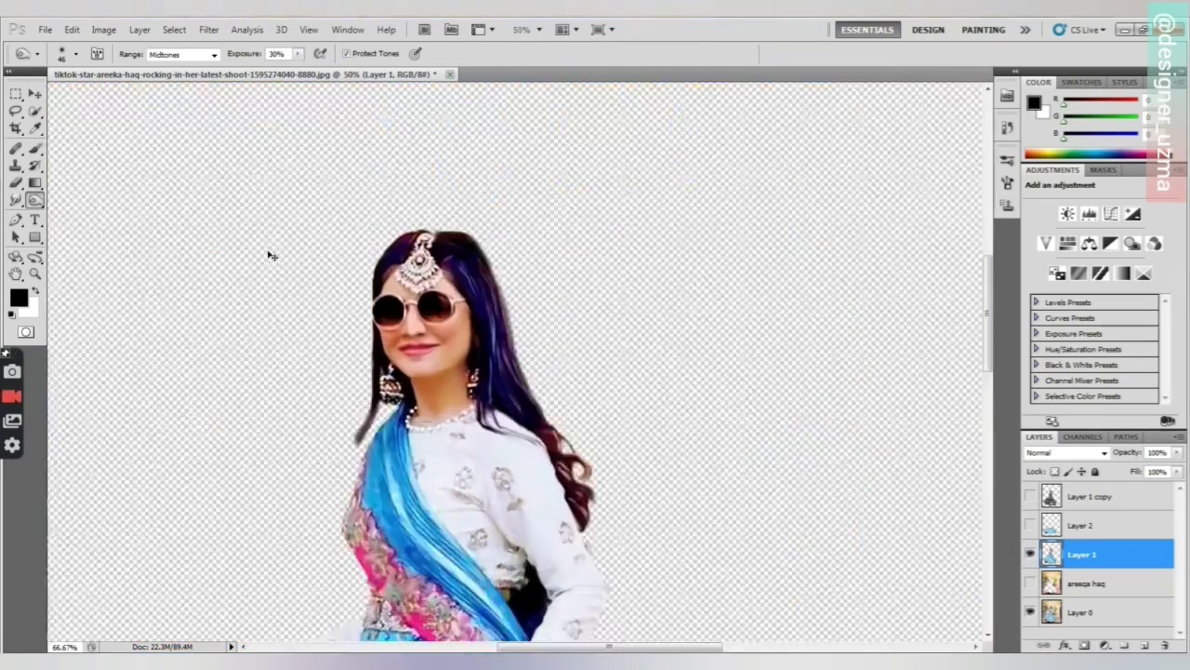
key("ctrl+plus")
left_click(1028, 554)
left_click(1028, 553)
left_click_drag(609, 646, 581, 647)
left_click(1029, 555)
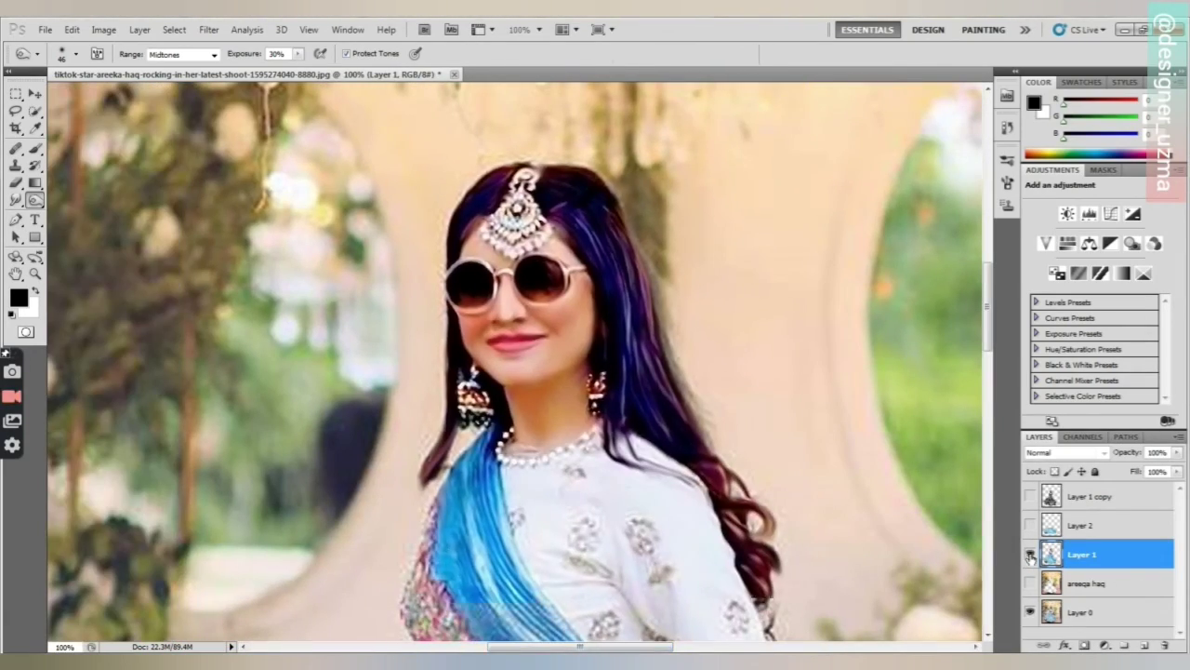